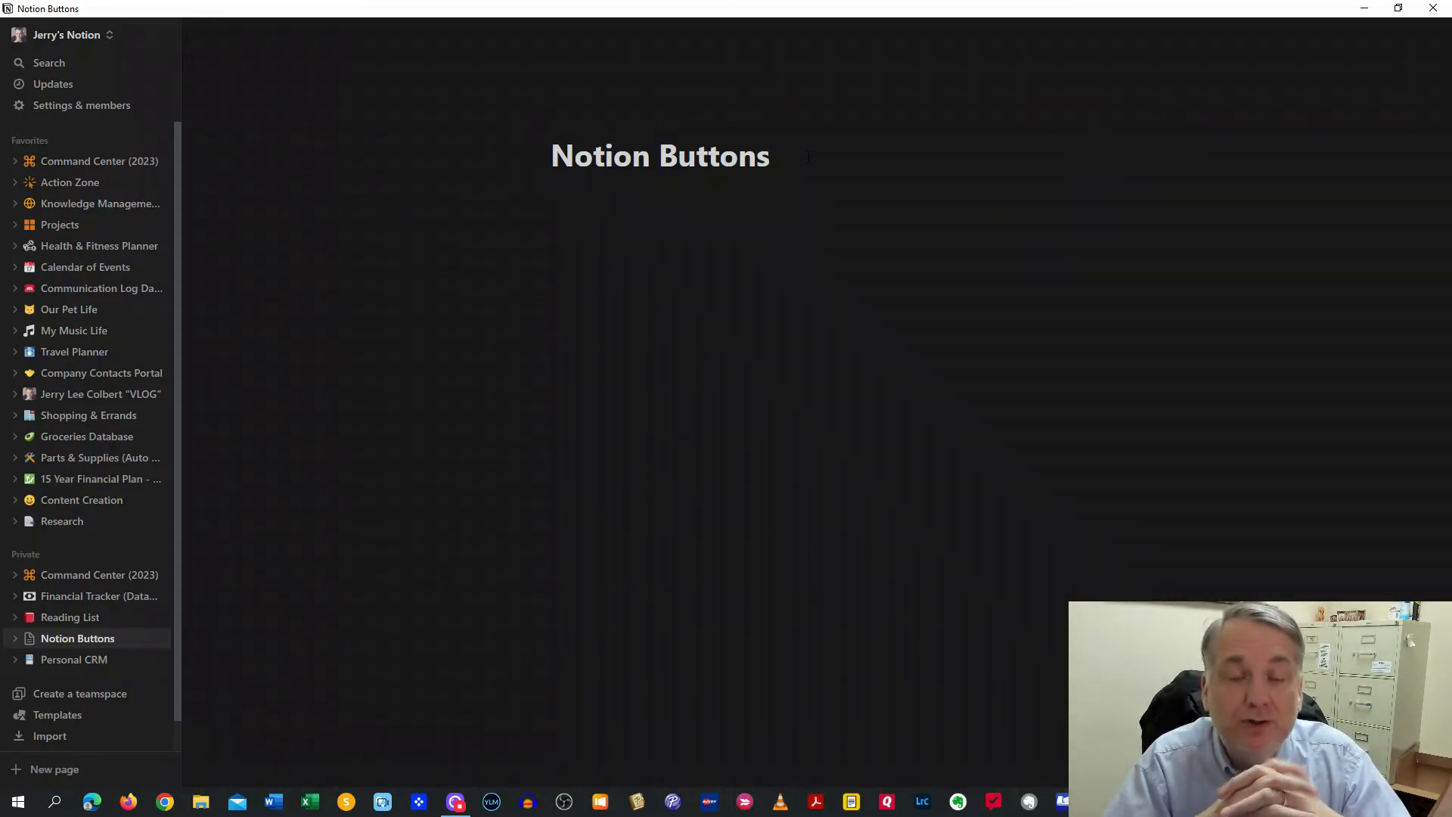
# Insert a new button block below the Notion Buttons title with /button
pyautogui.press('Return')
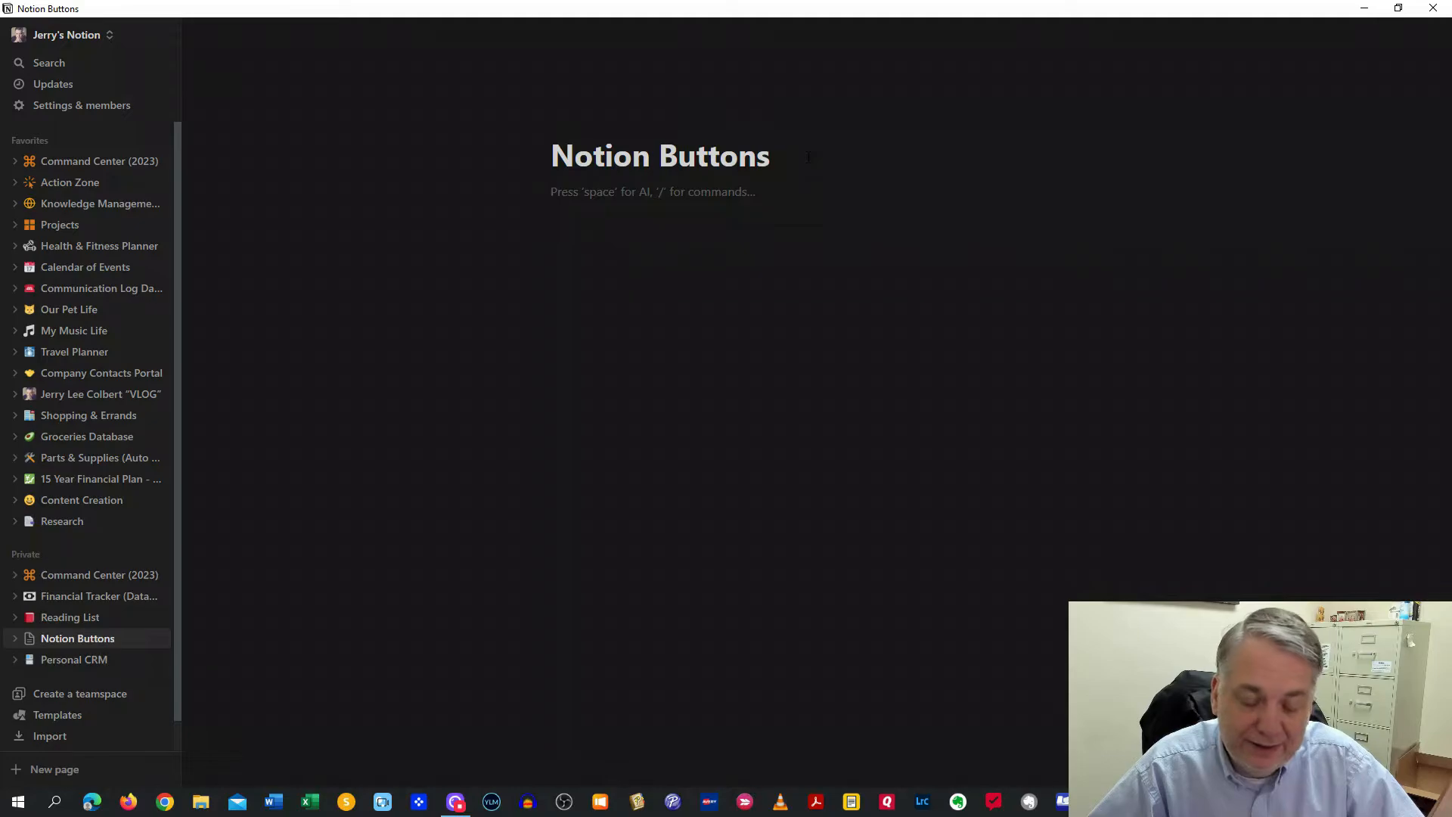
pyautogui.write('/')
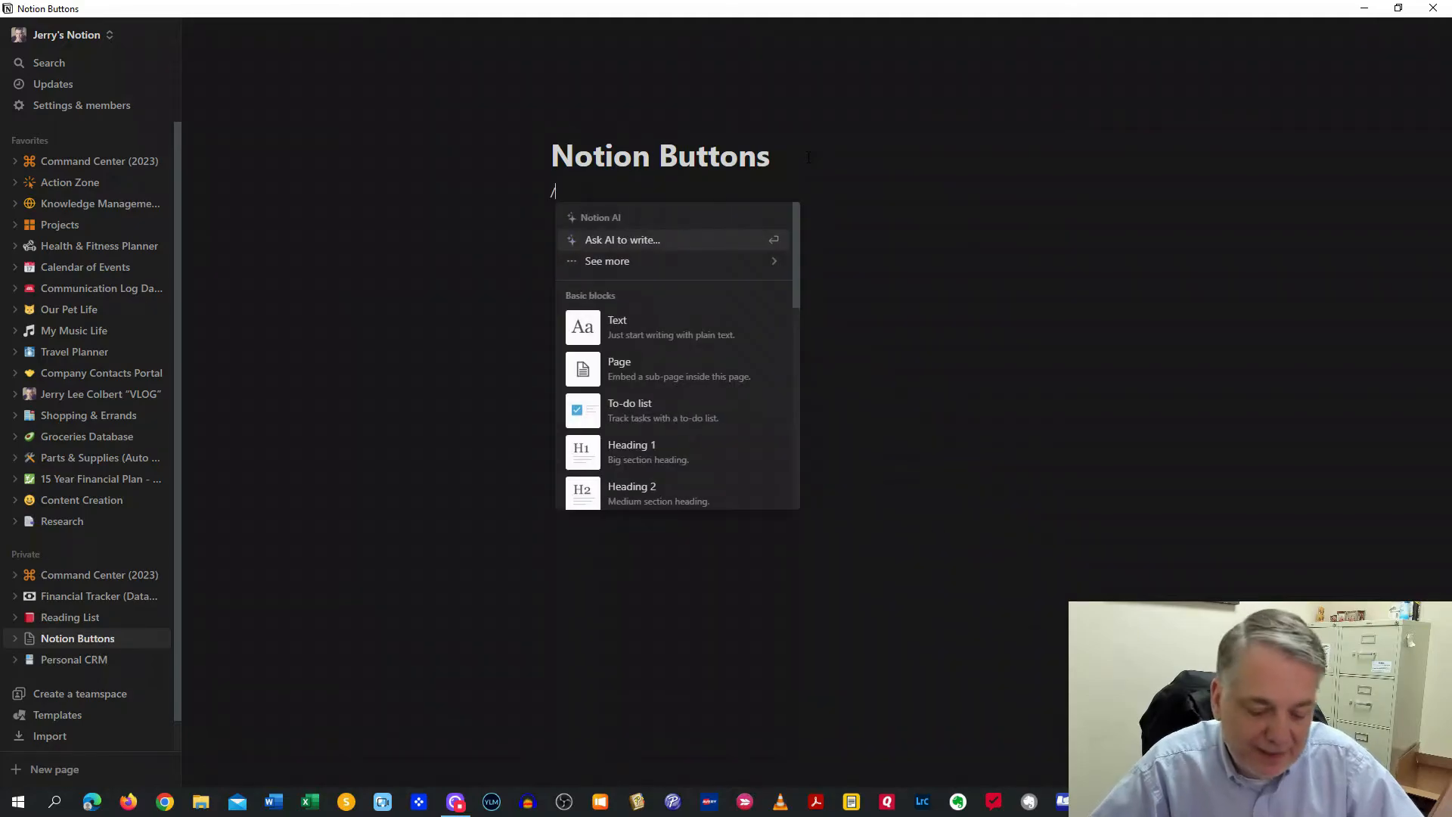
pyautogui.write('butt')
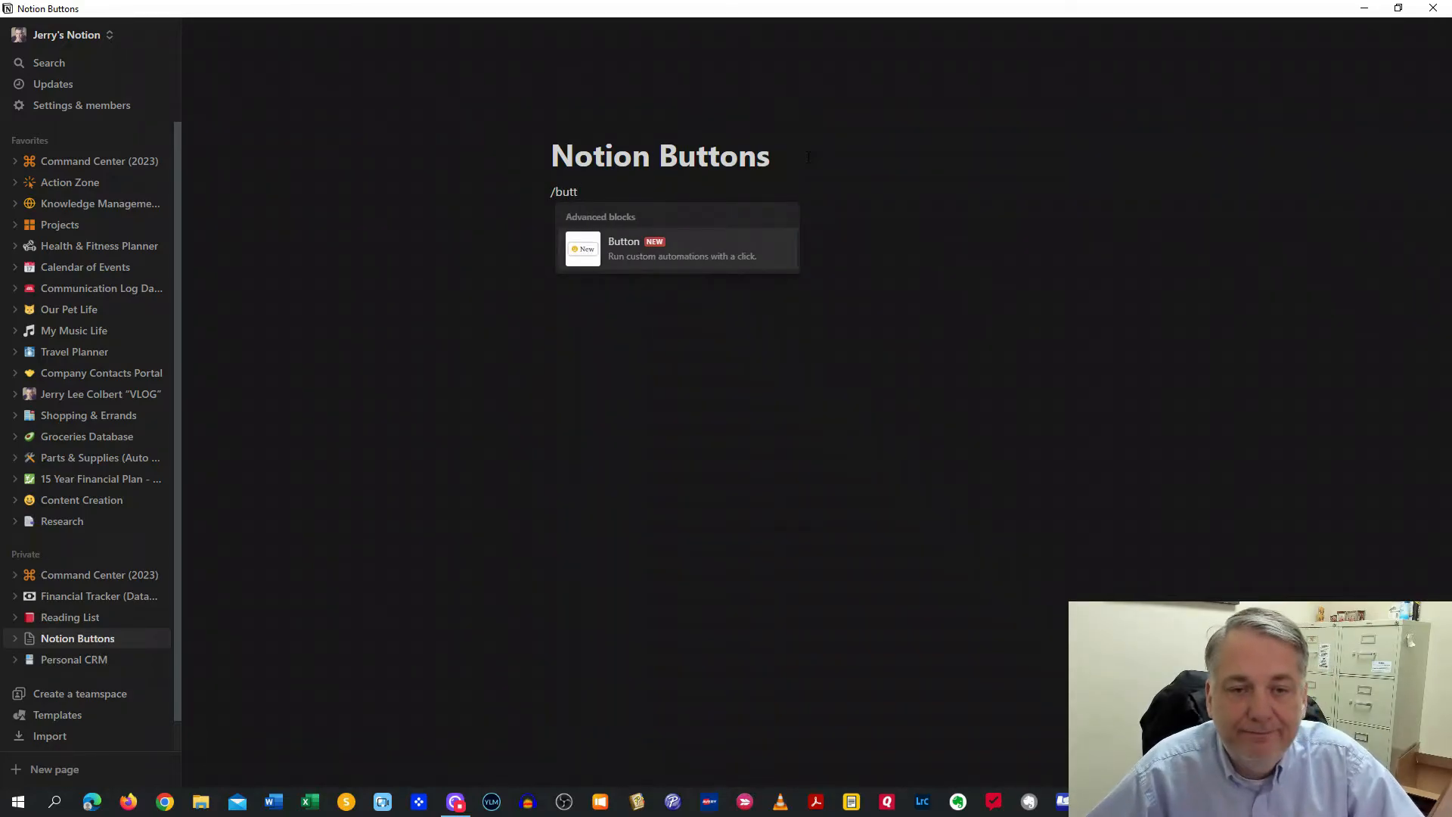
pyautogui.press('Return')
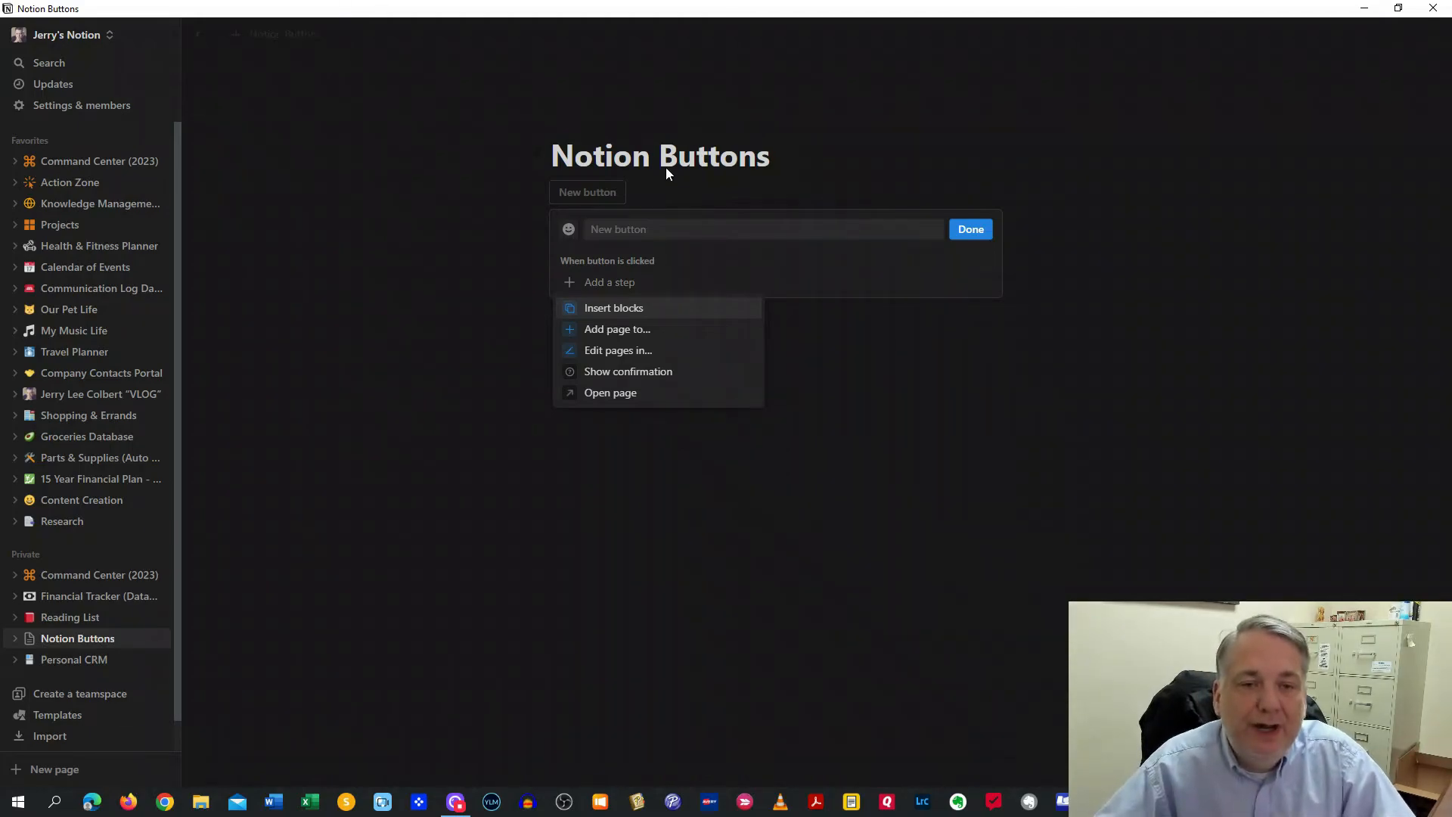
# Give the button an Insert blocks step, leaving its icon unset
pyautogui.click(617, 229)
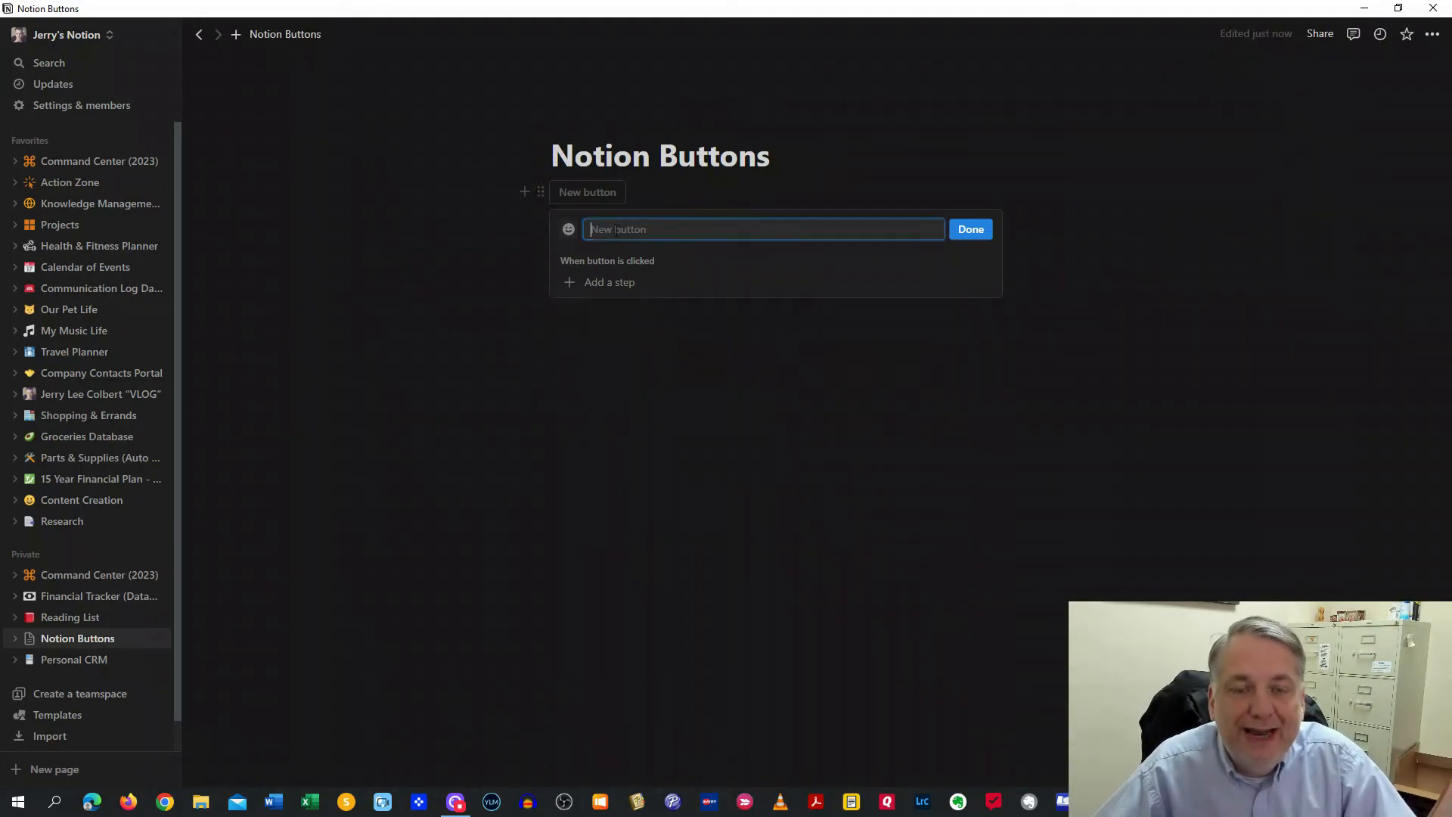
pyautogui.click(568, 230)
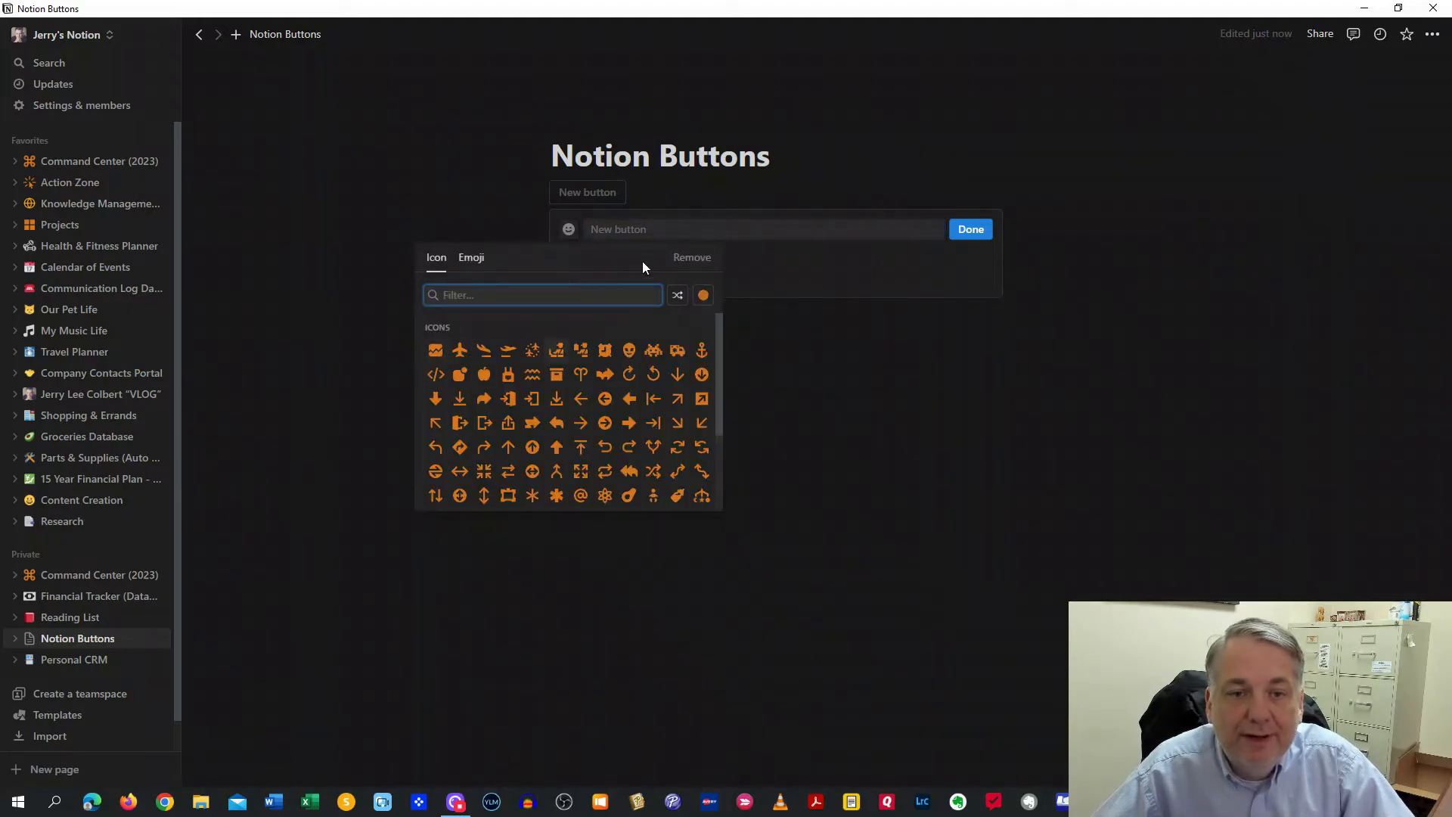
pyautogui.click(734, 229)
pyautogui.click(619, 282)
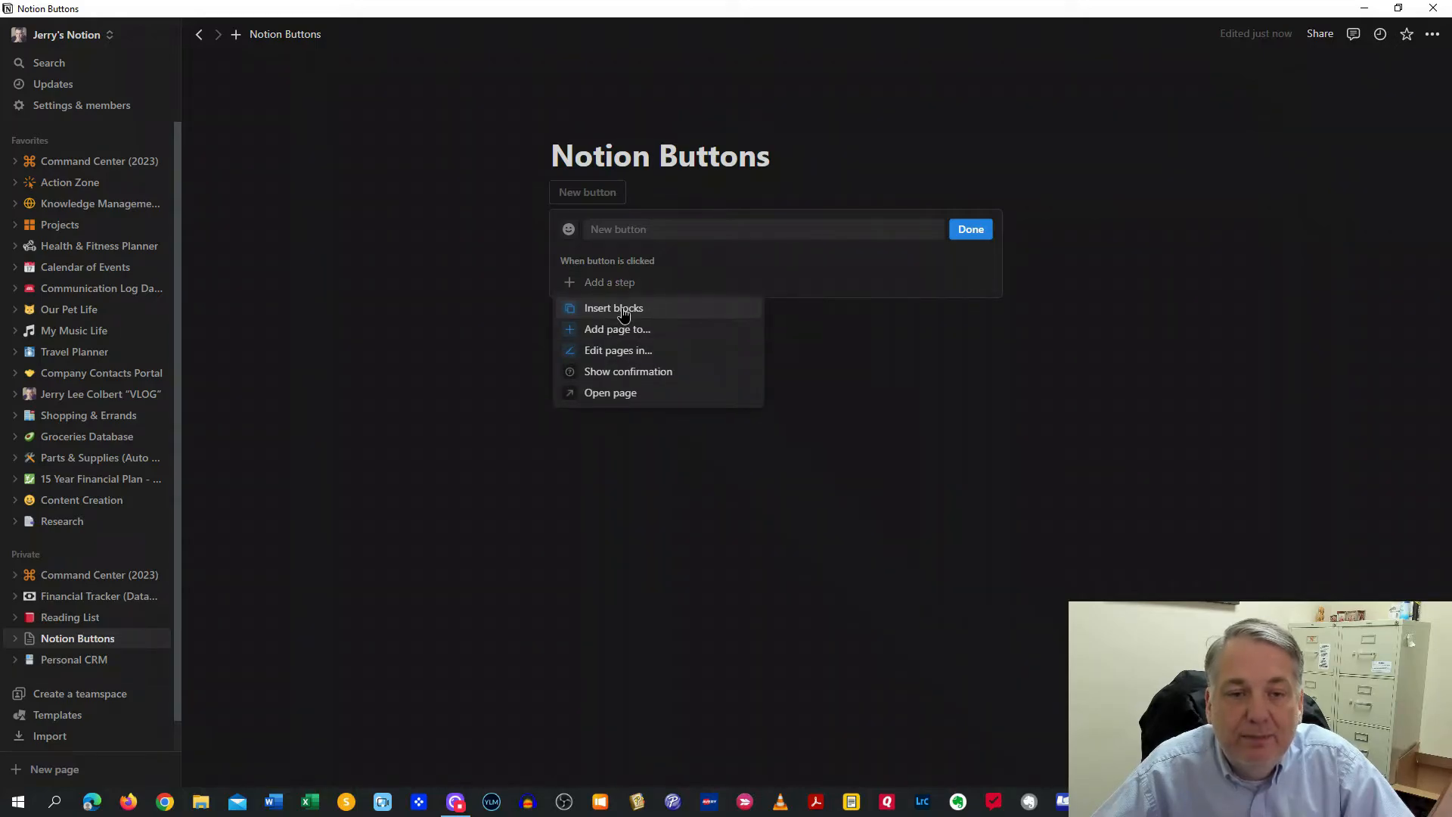
pyautogui.click(622, 310)
# Make the button insert three to-dos: Milk, Meat and Coke
pyautogui.click(698, 325)
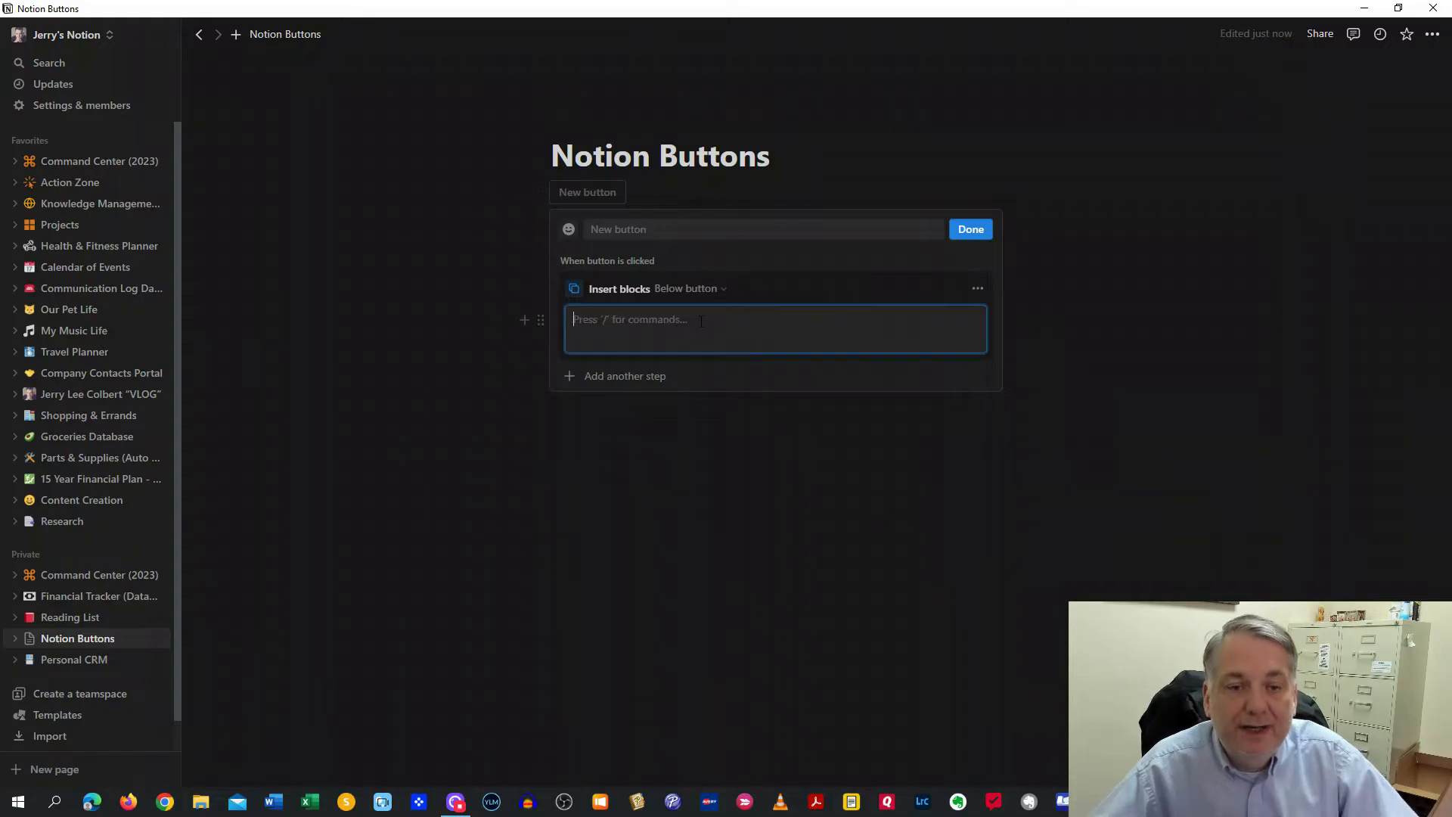
pyautogui.write('[')
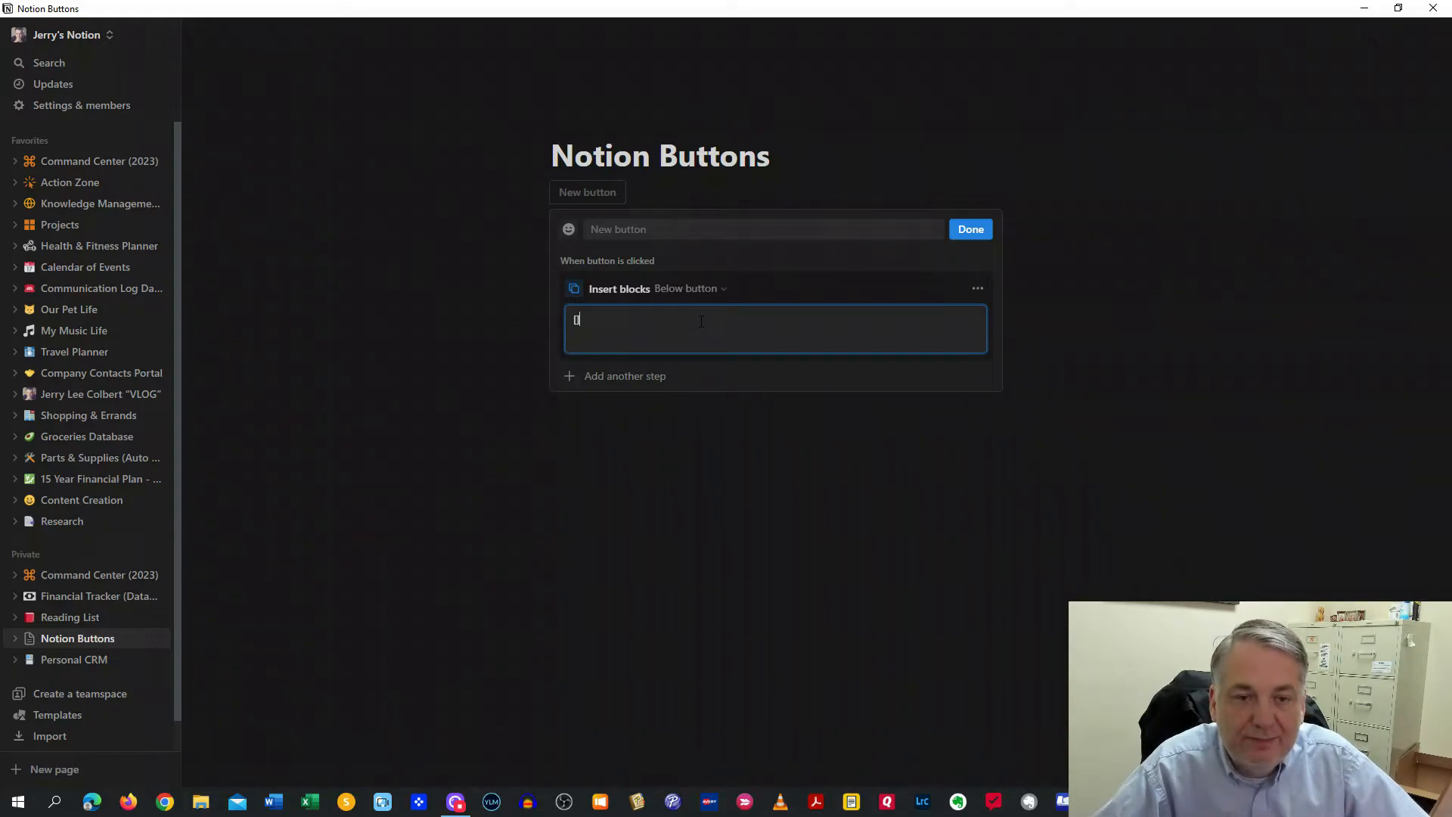
pyautogui.write(']')
pyautogui.write('Milk')
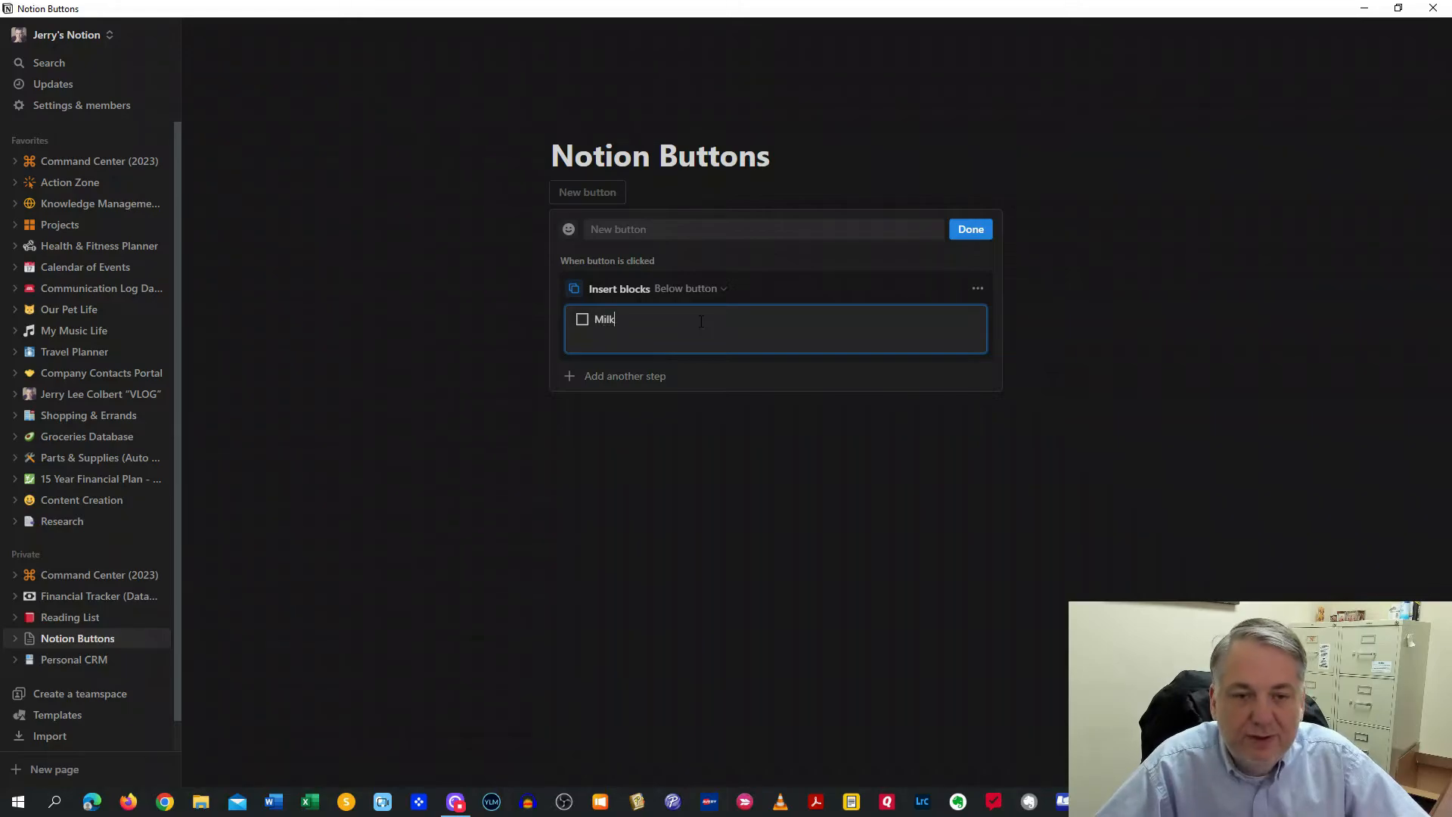
pyautogui.press('Return')
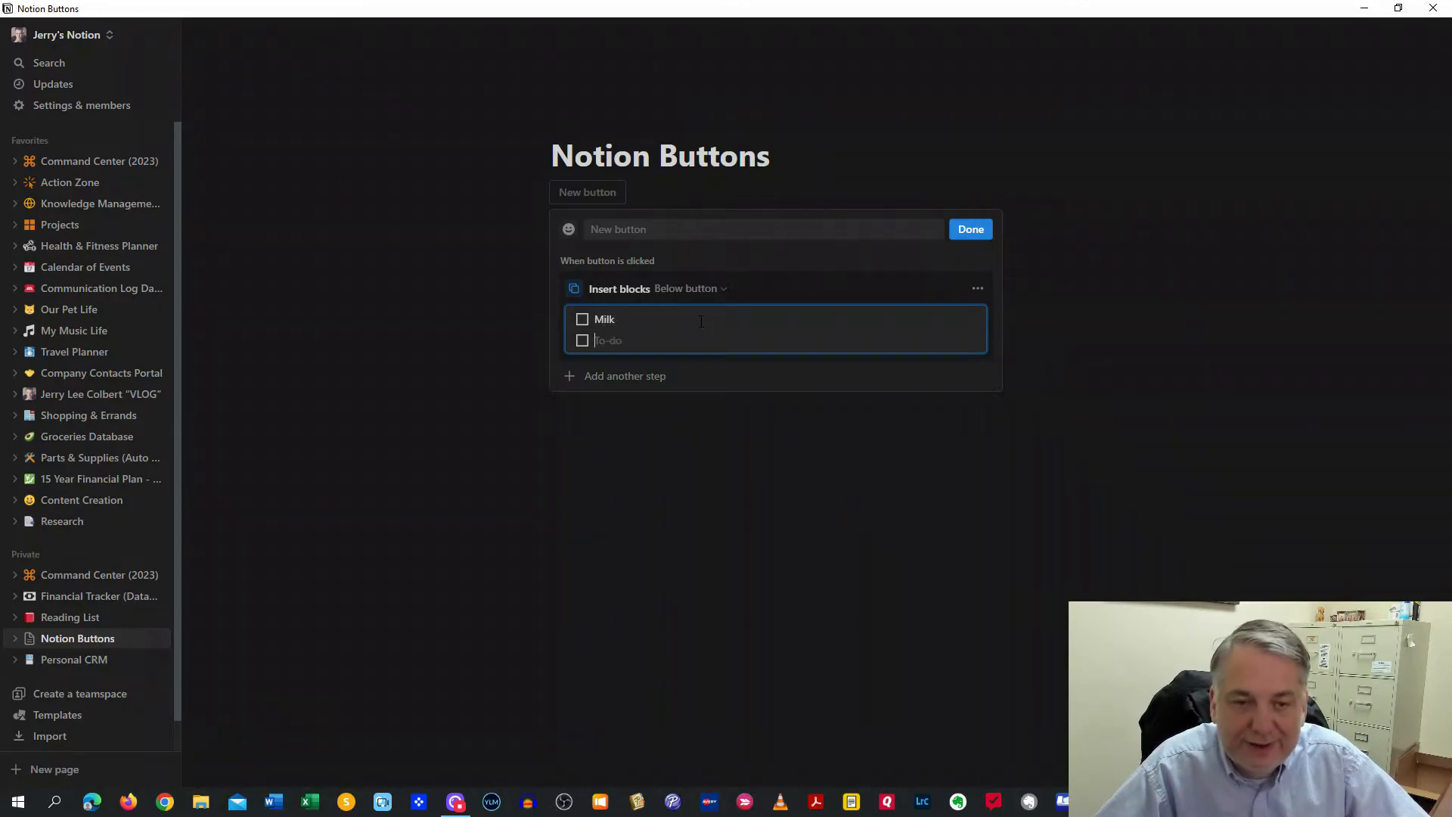
pyautogui.write('Meat')
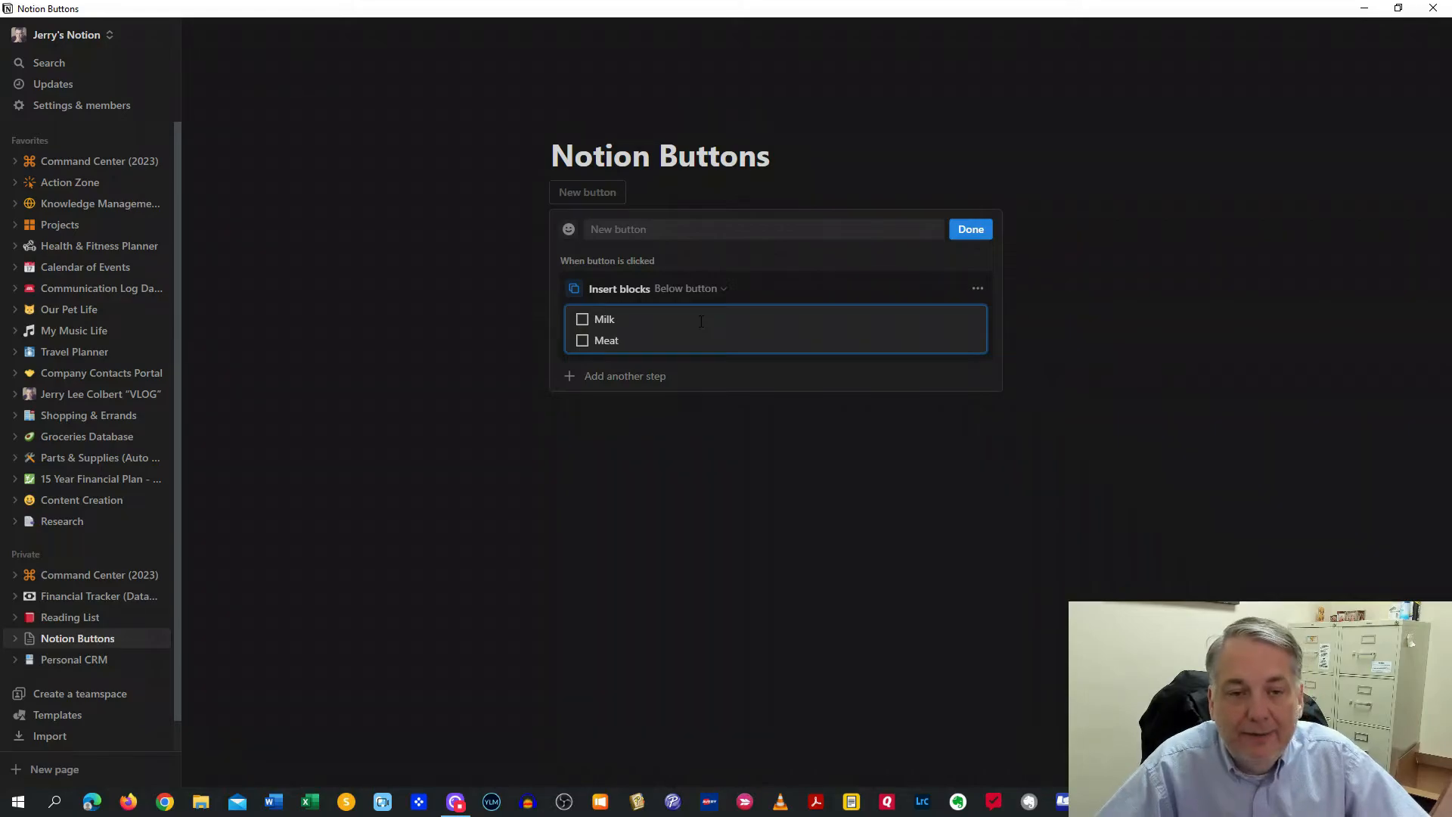
pyautogui.press('Return')
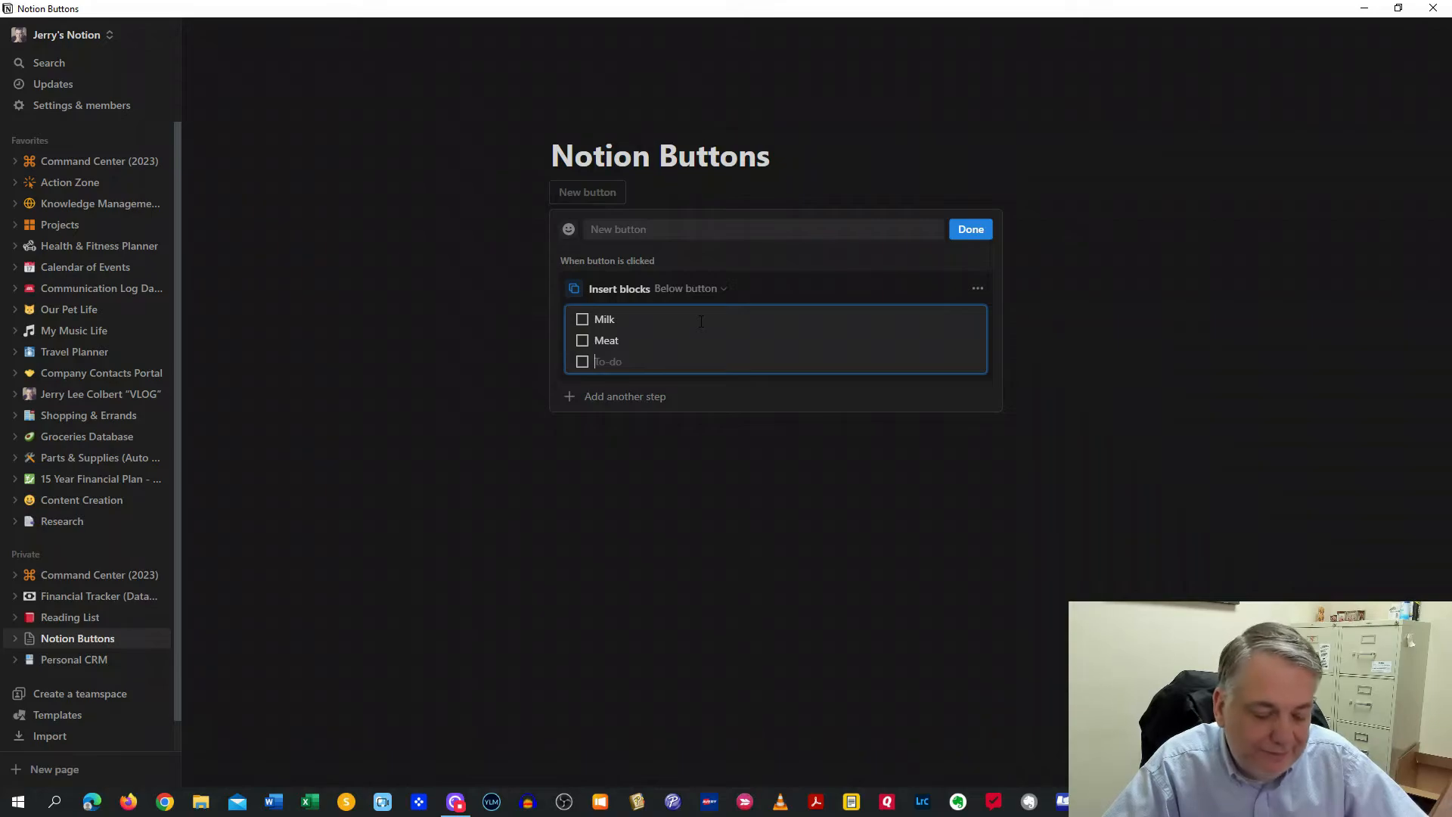
pyautogui.write('Coke')
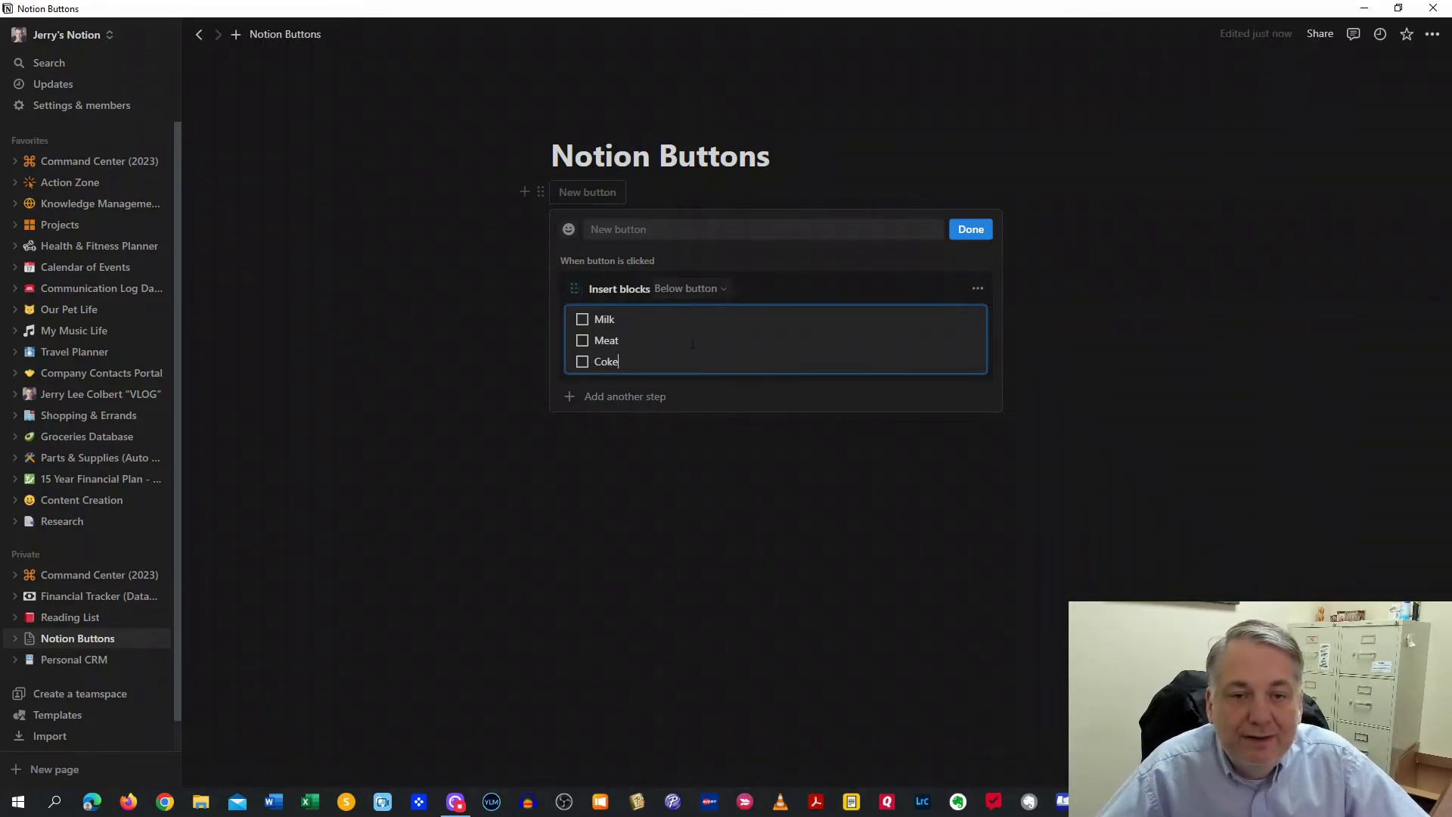
# Name the button 'Grocery List' and finish its setup
pyautogui.click(688, 227)
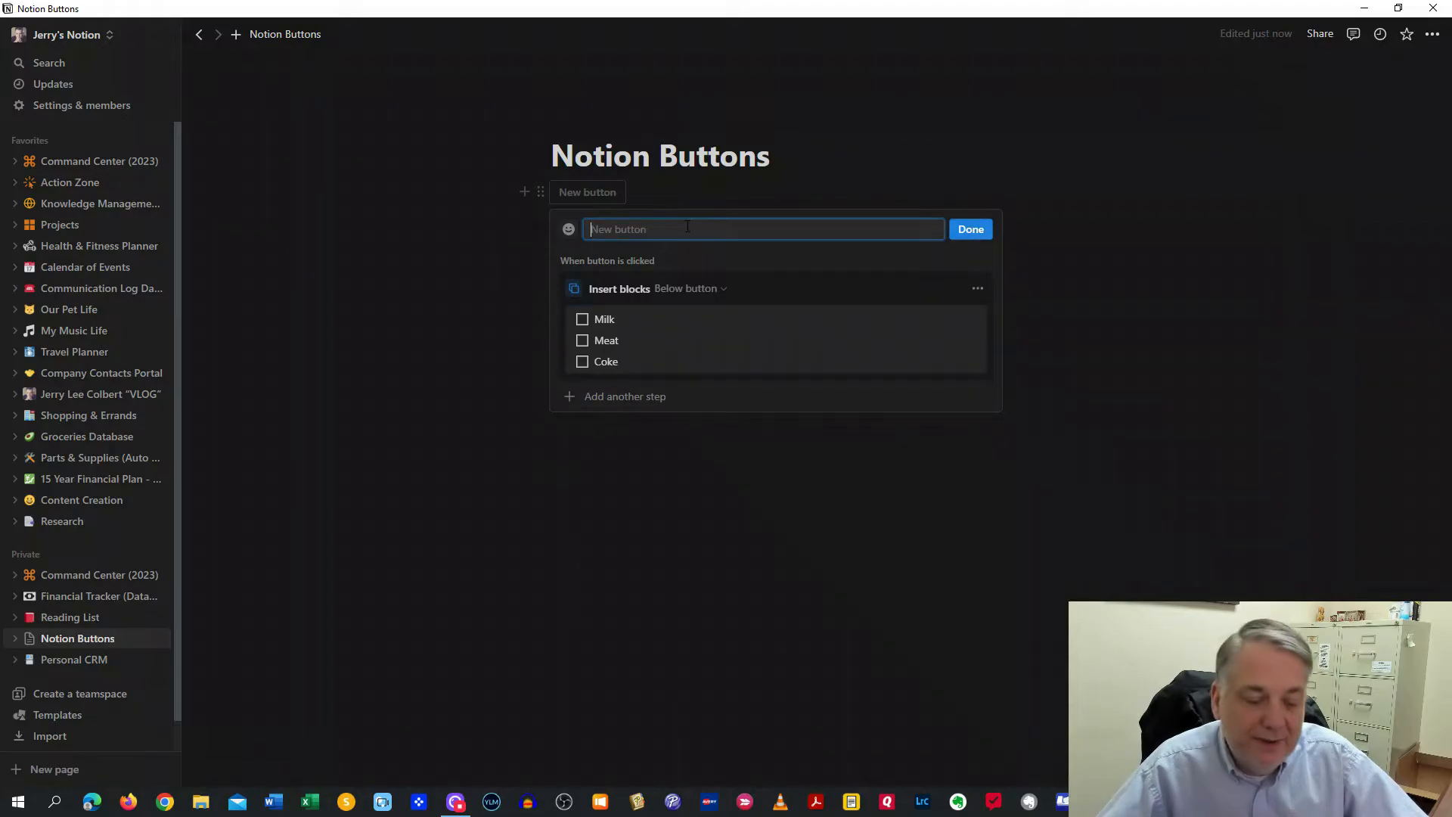
pyautogui.write('Grocery List')
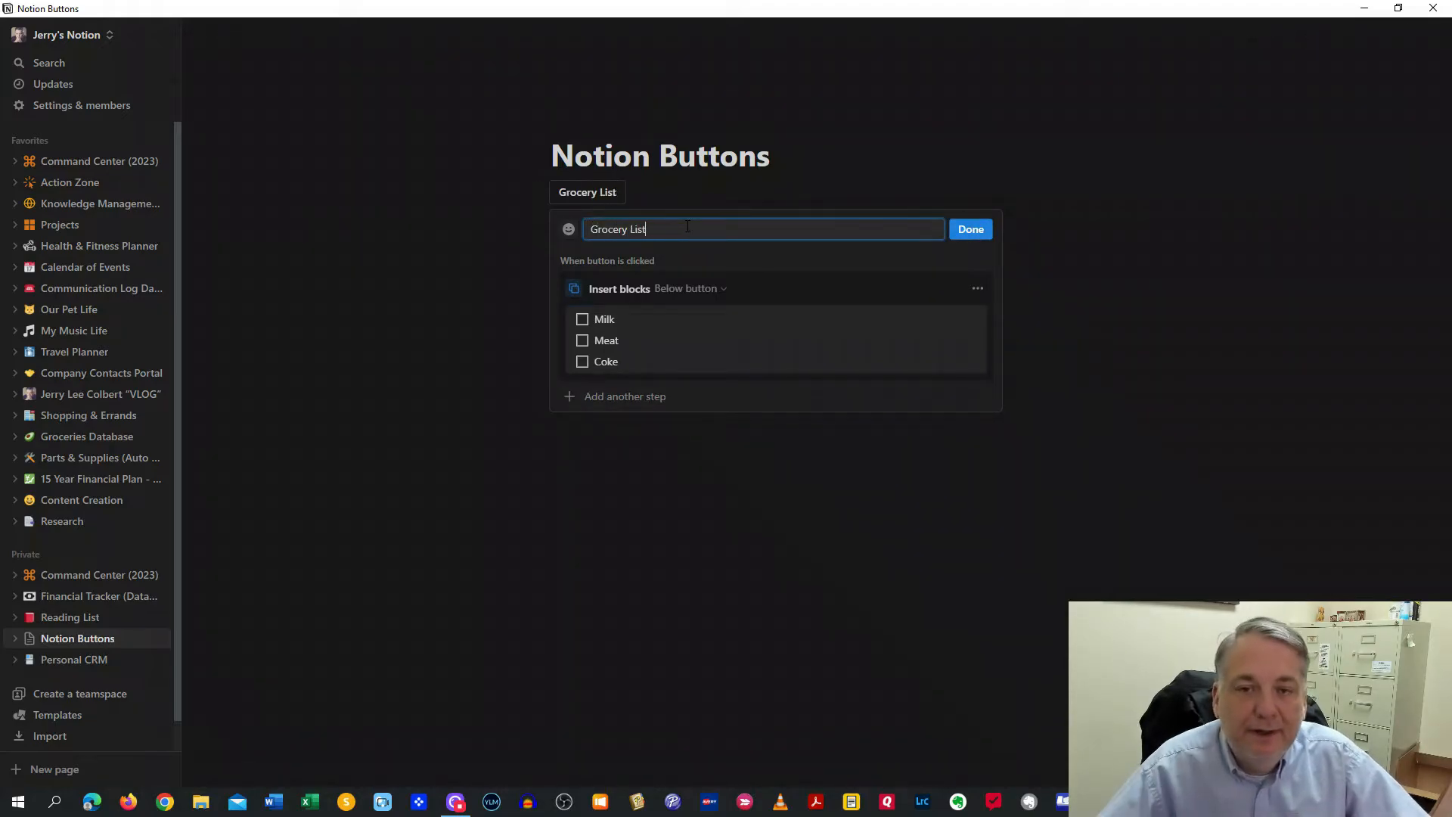
pyautogui.click(974, 231)
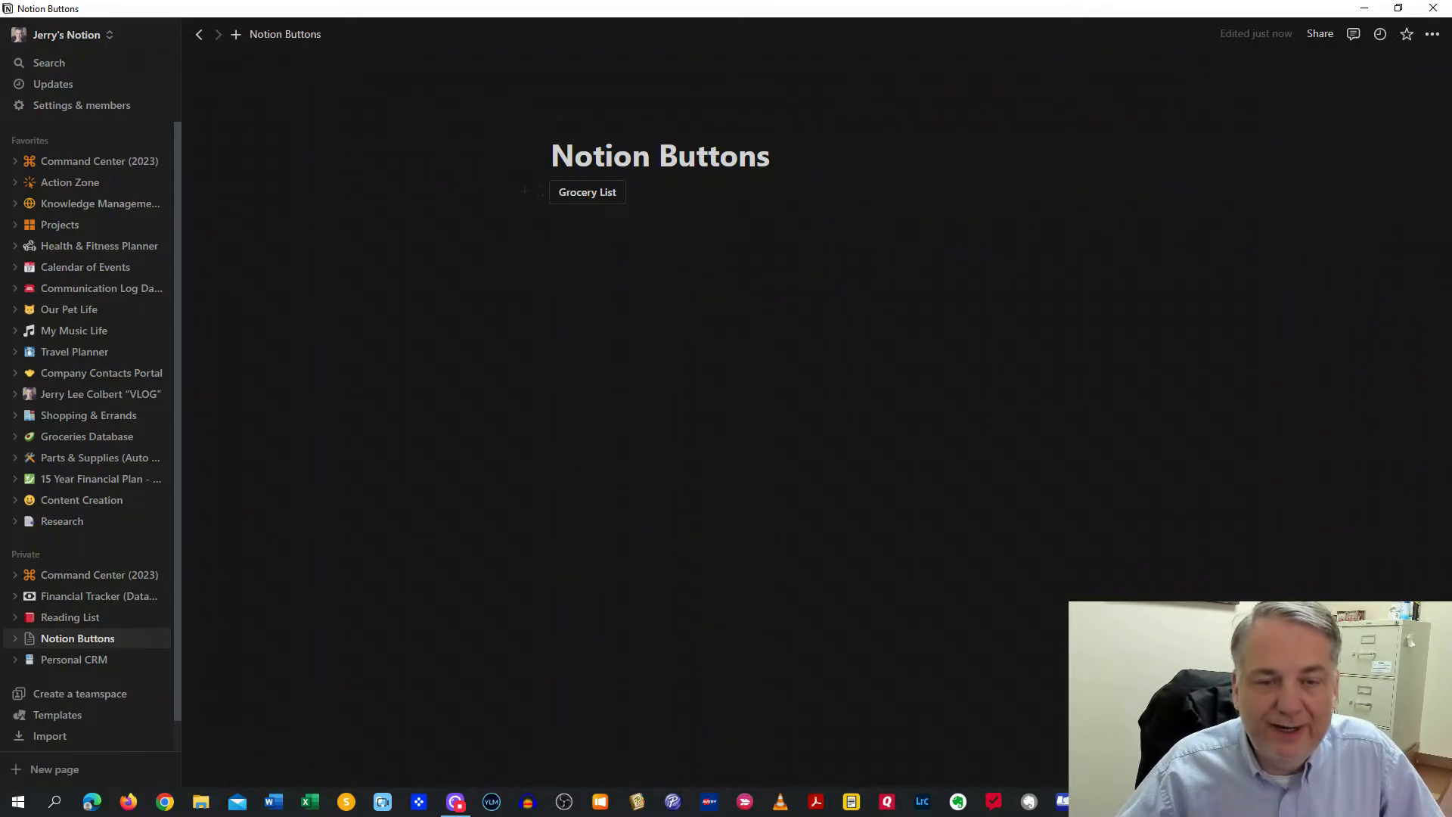
# Run the Grocery List button, then delete the Milk, Meat and Coke to-dos it inserted
pyautogui.click(598, 198)
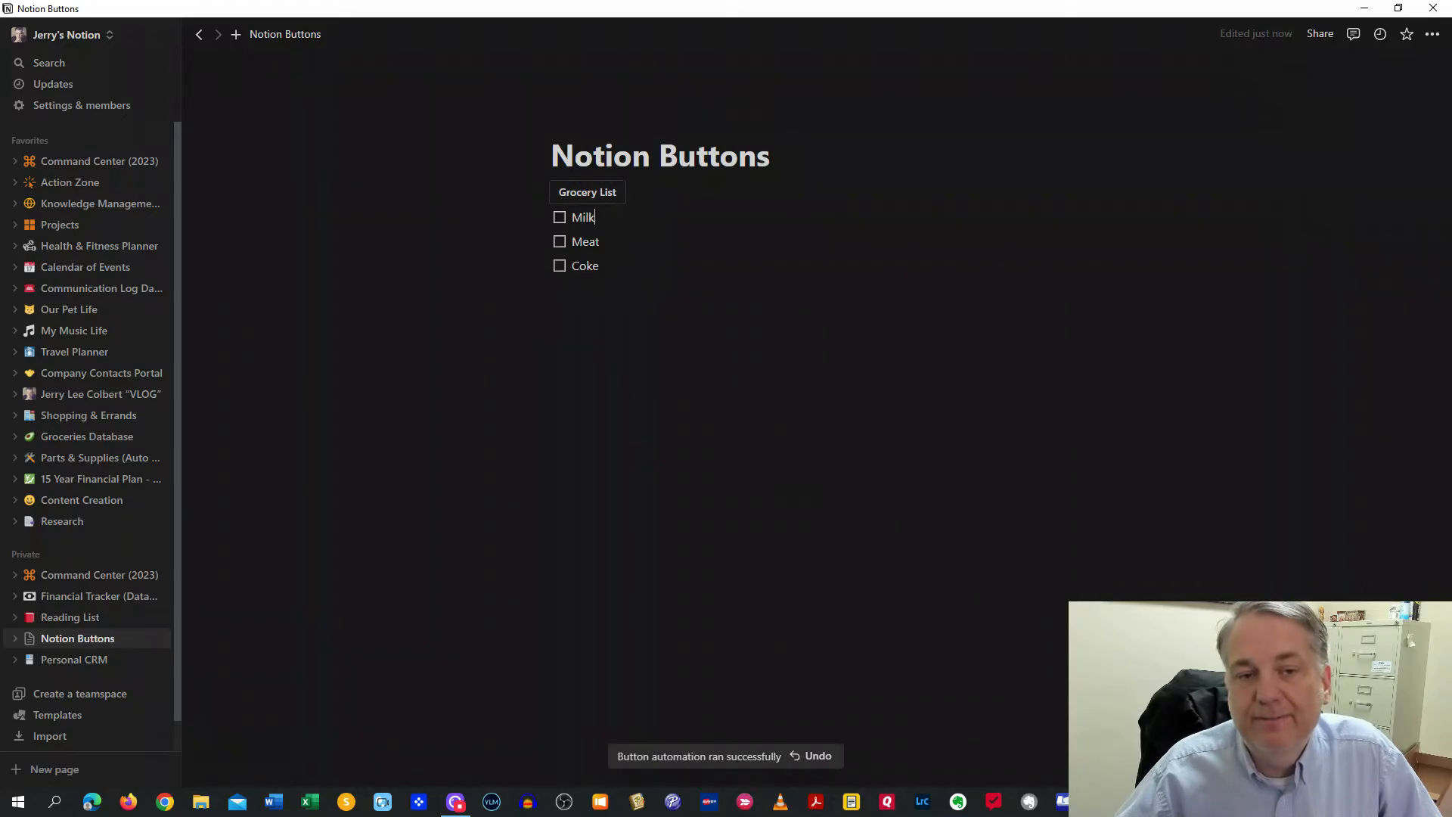
pyautogui.moveTo(460, 208); pyautogui.dragTo(775, 305)
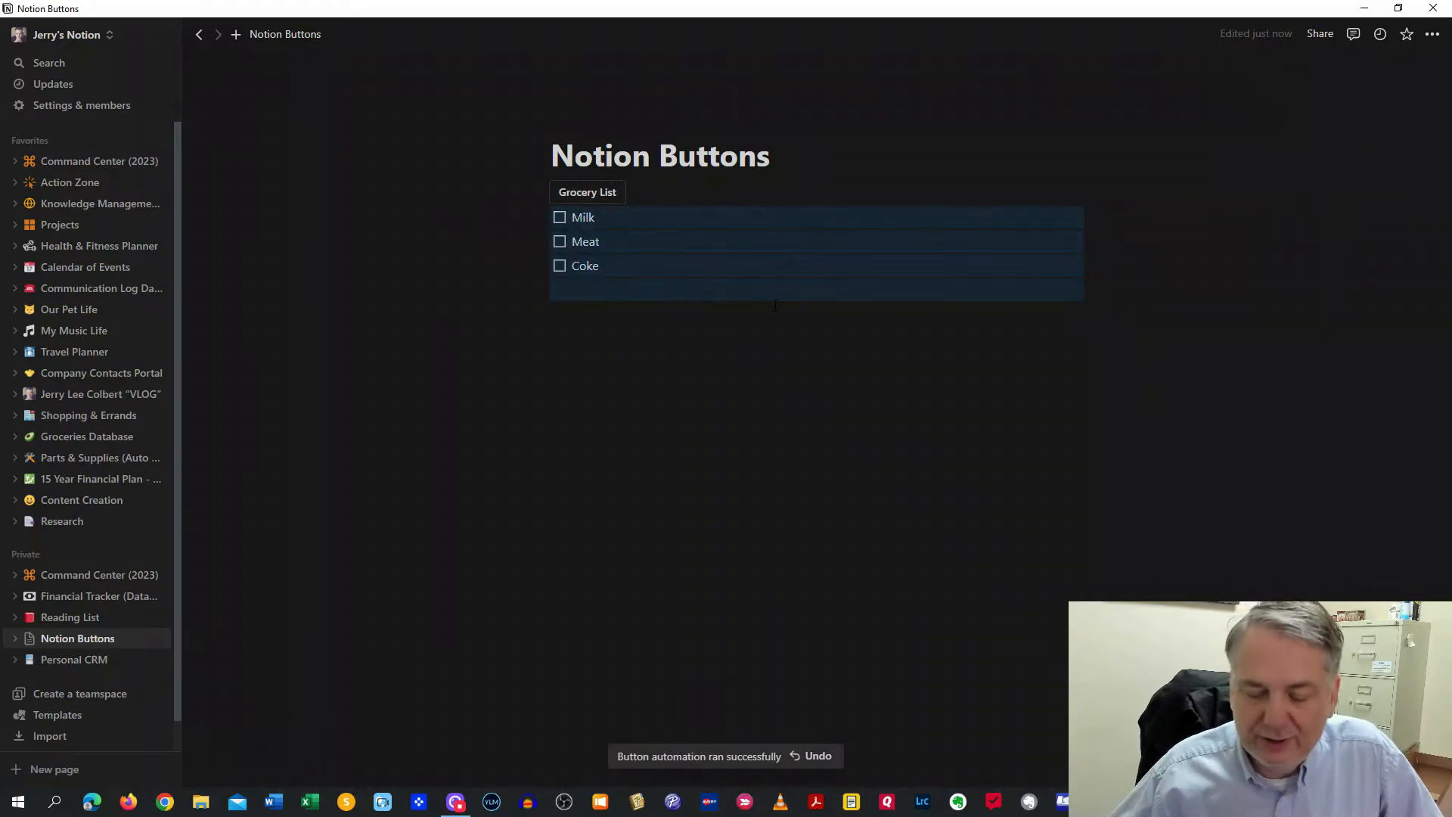
pyautogui.press('Delete')
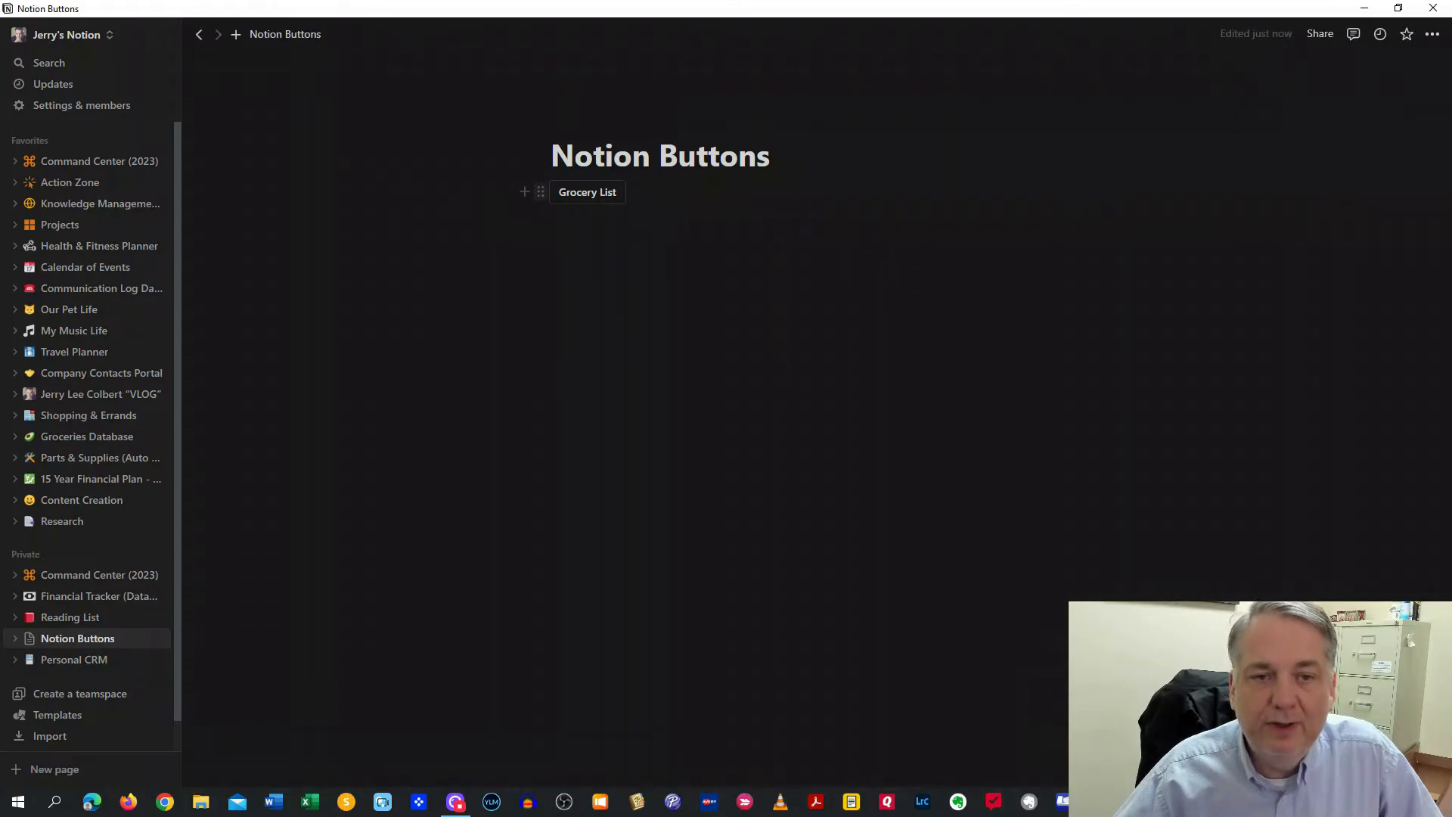
# Delete the Grocery List button and insert a fresh button block with /button
pyautogui.click(540, 191)
pyautogui.click(398, 139)
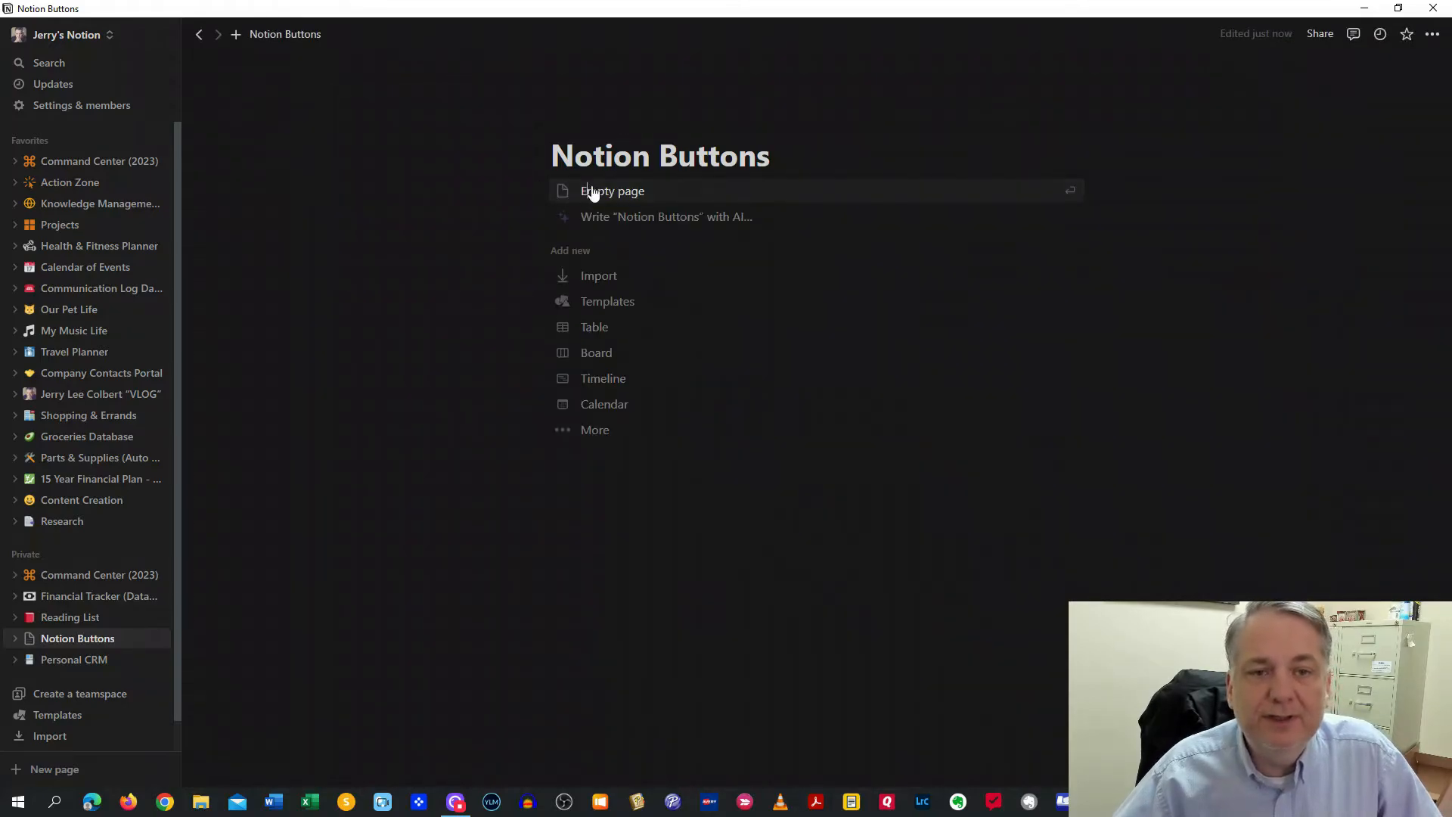
pyautogui.click(592, 191)
pyautogui.write('/')
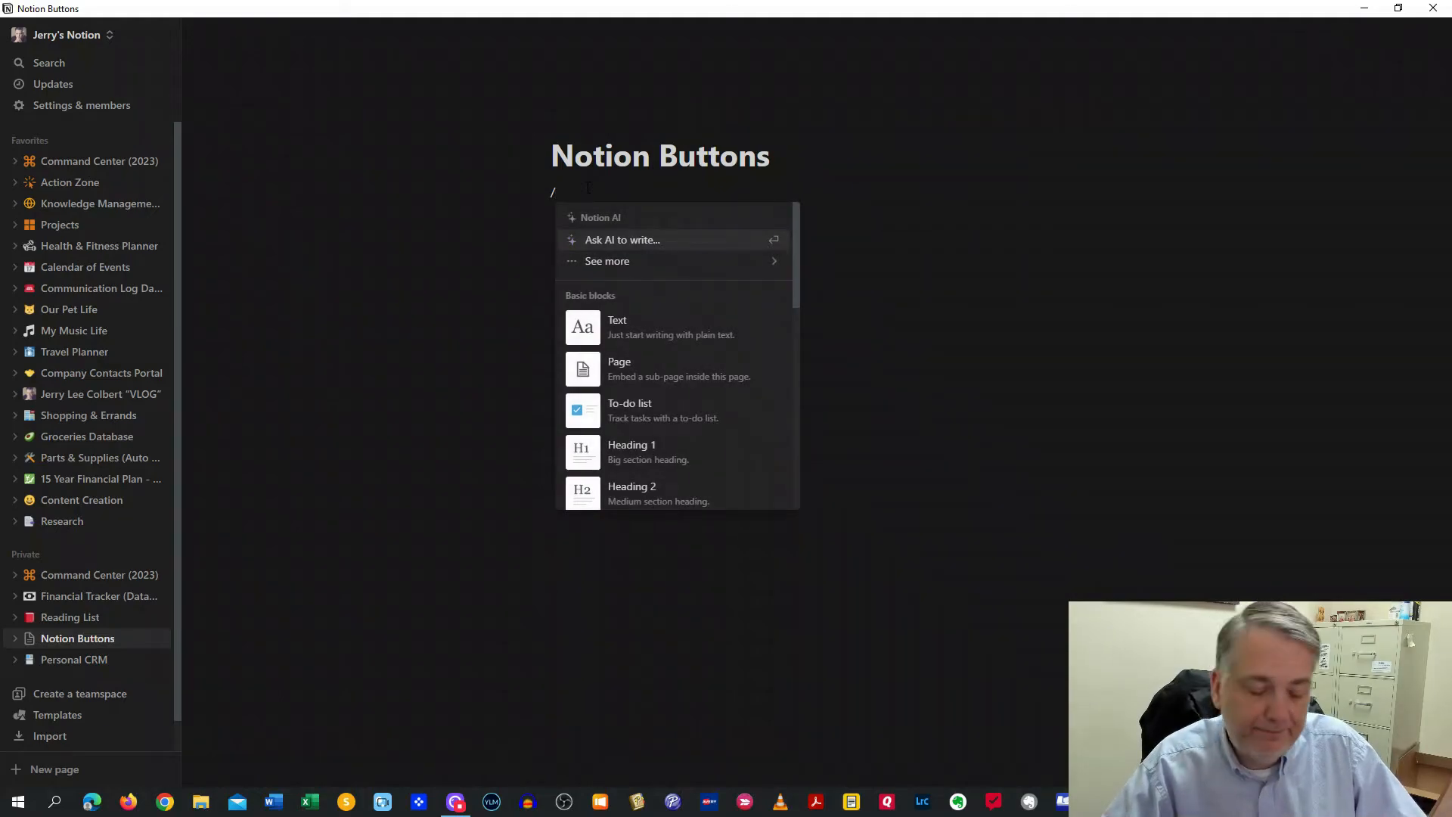
pyautogui.write('button')
pyautogui.press('Return')
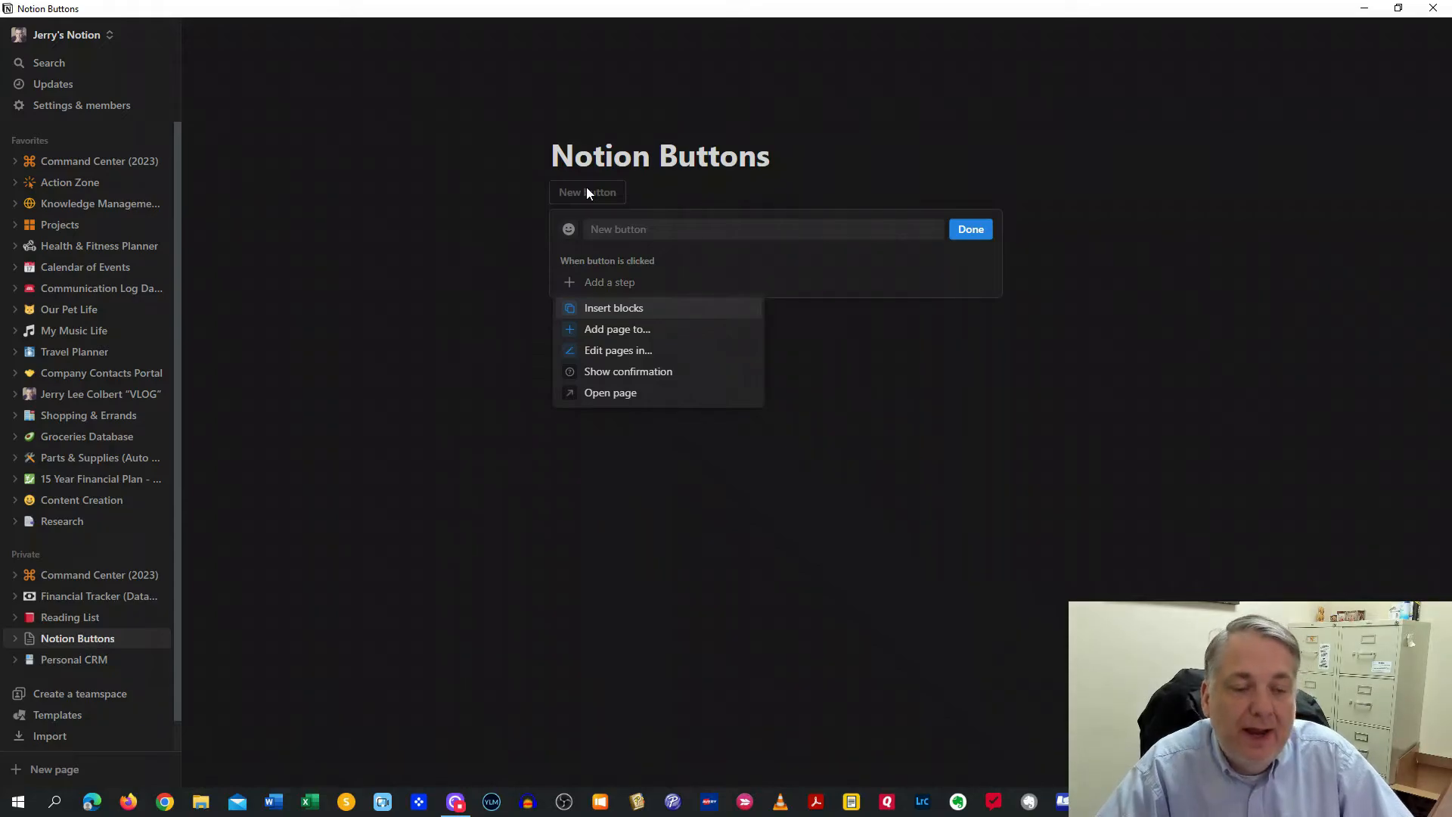
# Name the button 'New Tasks for Videos' with a step adding a page to Action Items
pyautogui.click(627, 336)
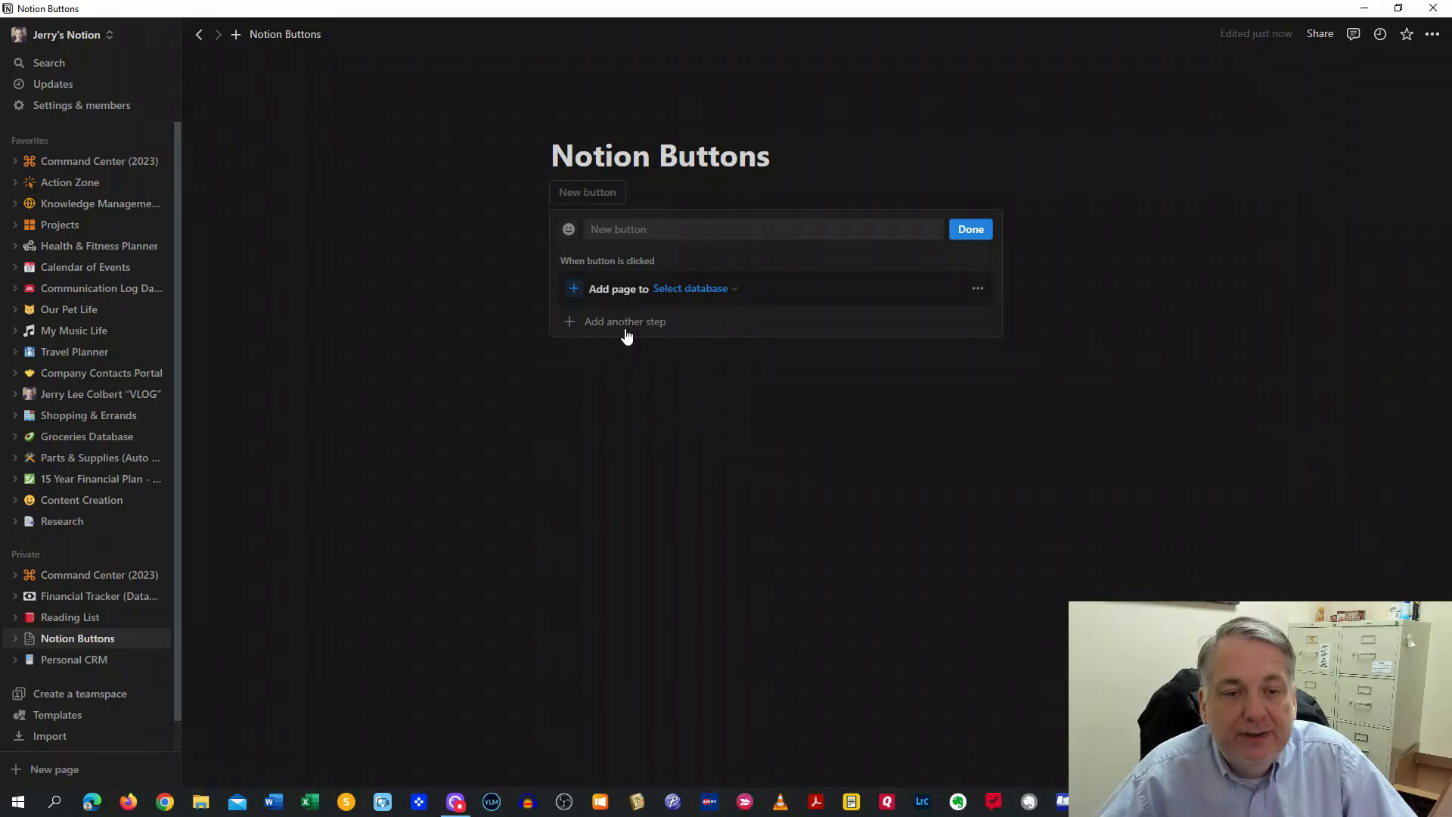
pyautogui.click(618, 228)
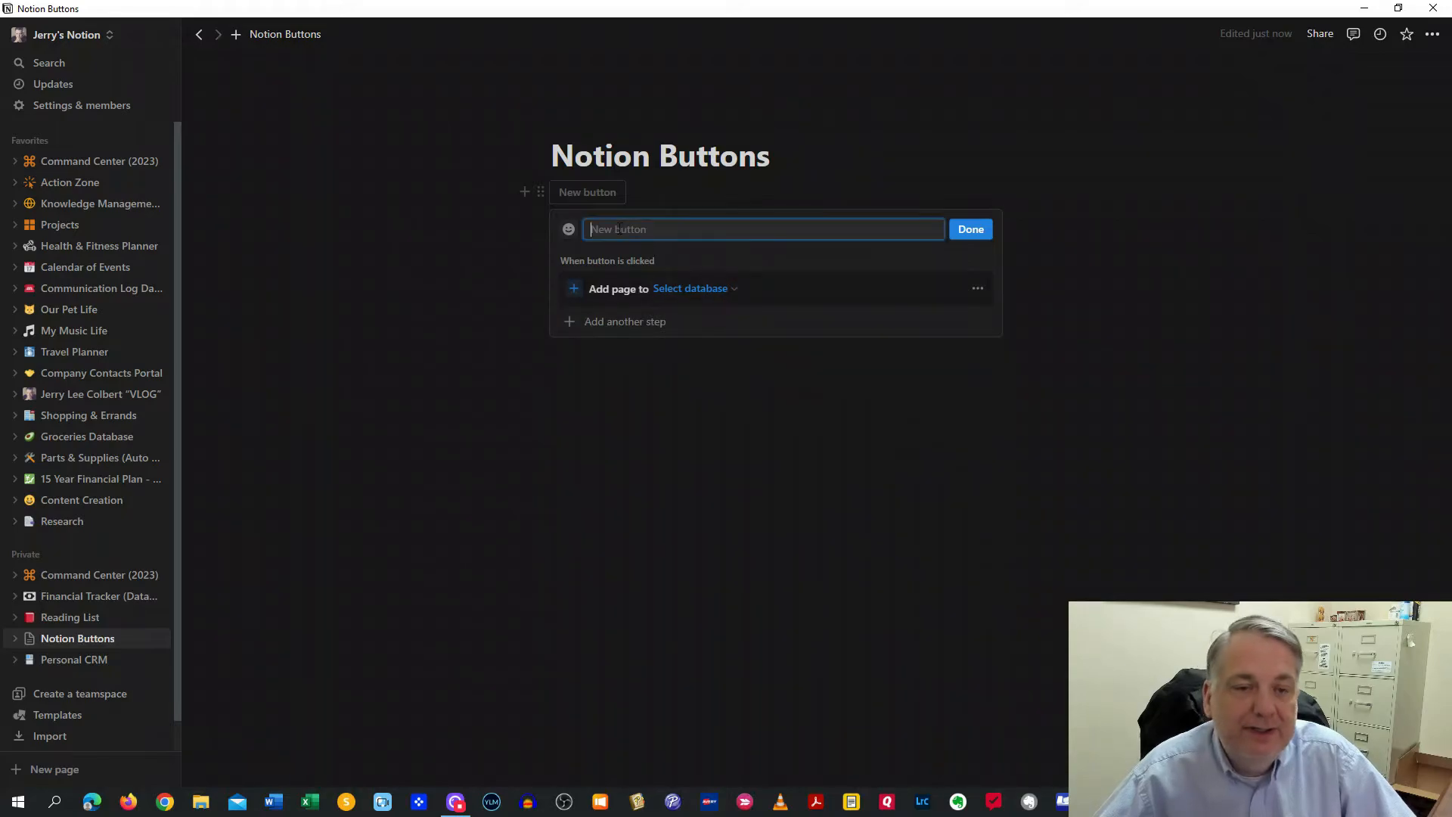
pyautogui.write('New')
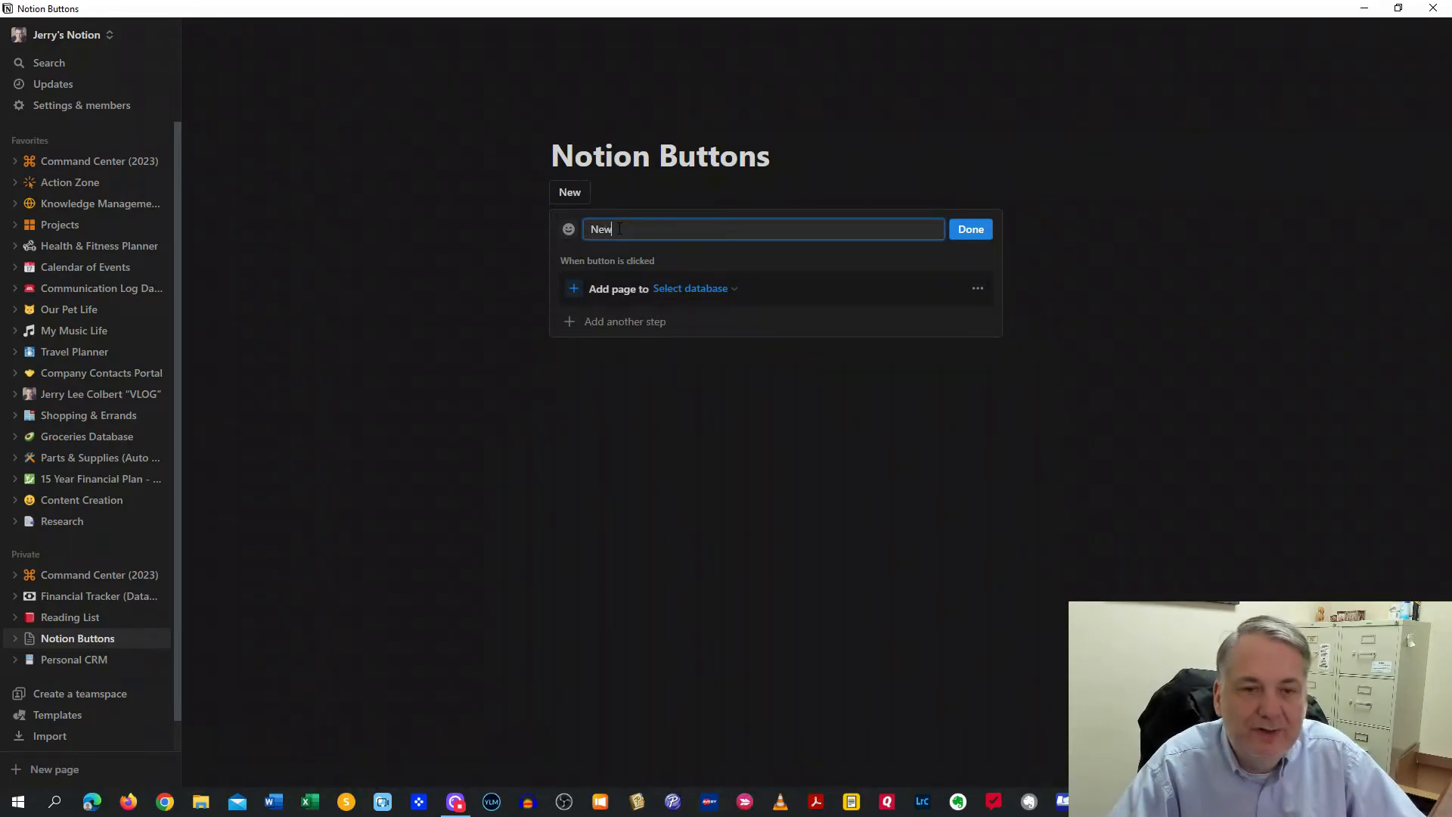
pyautogui.write(' Tasks f')
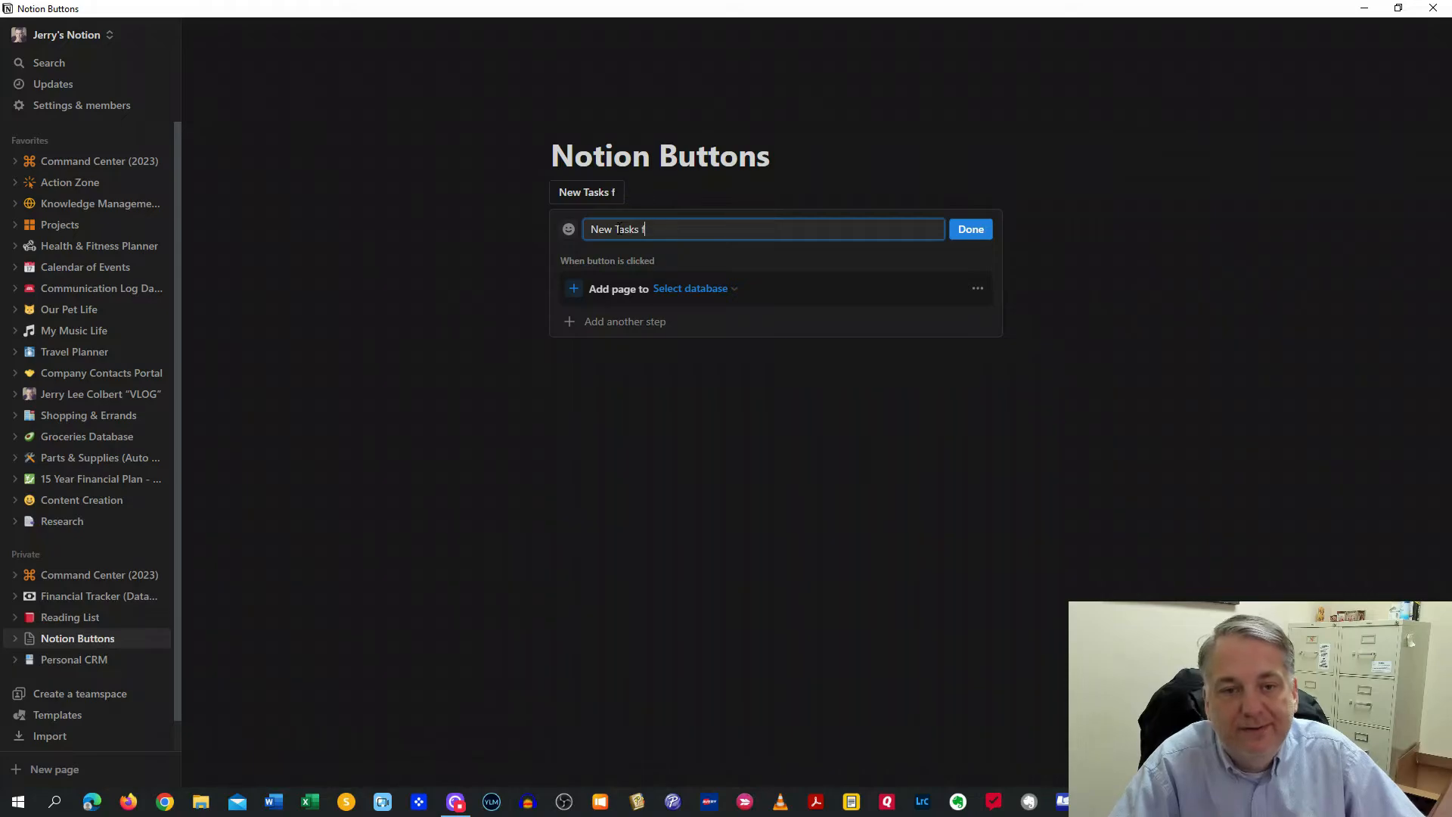
pyautogui.write('or Videos')
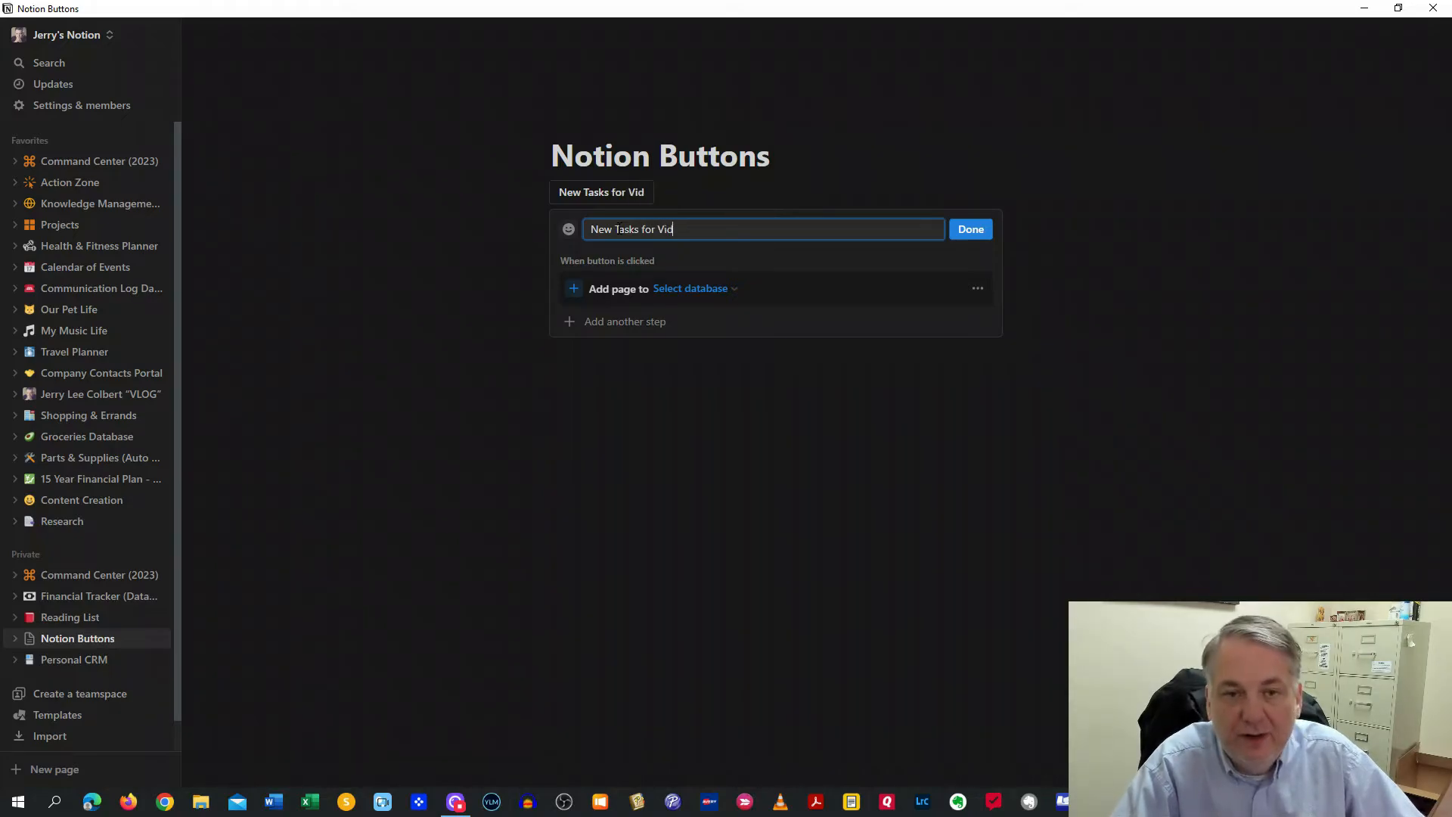
pyautogui.click(706, 289)
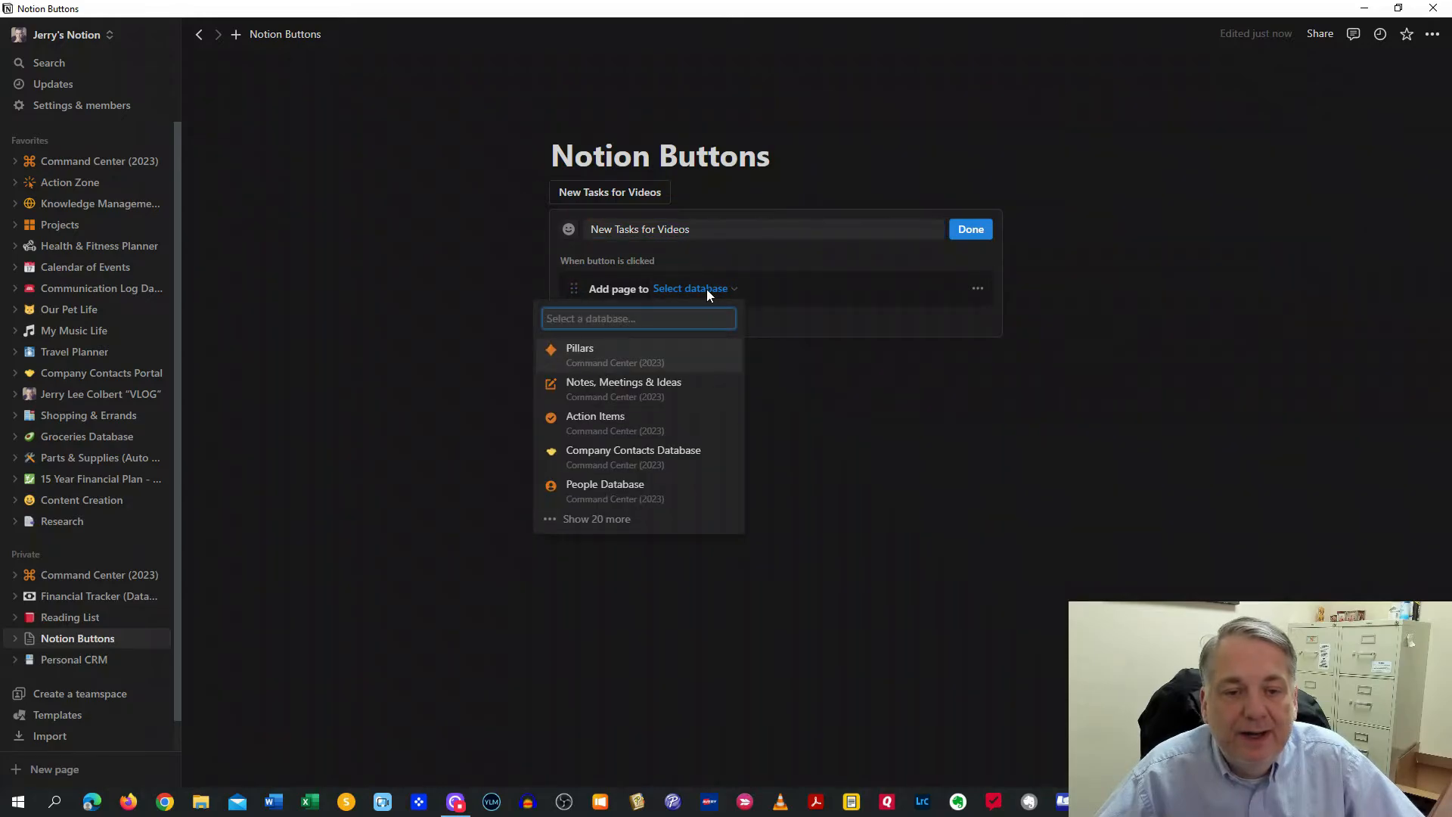
pyautogui.click(601, 420)
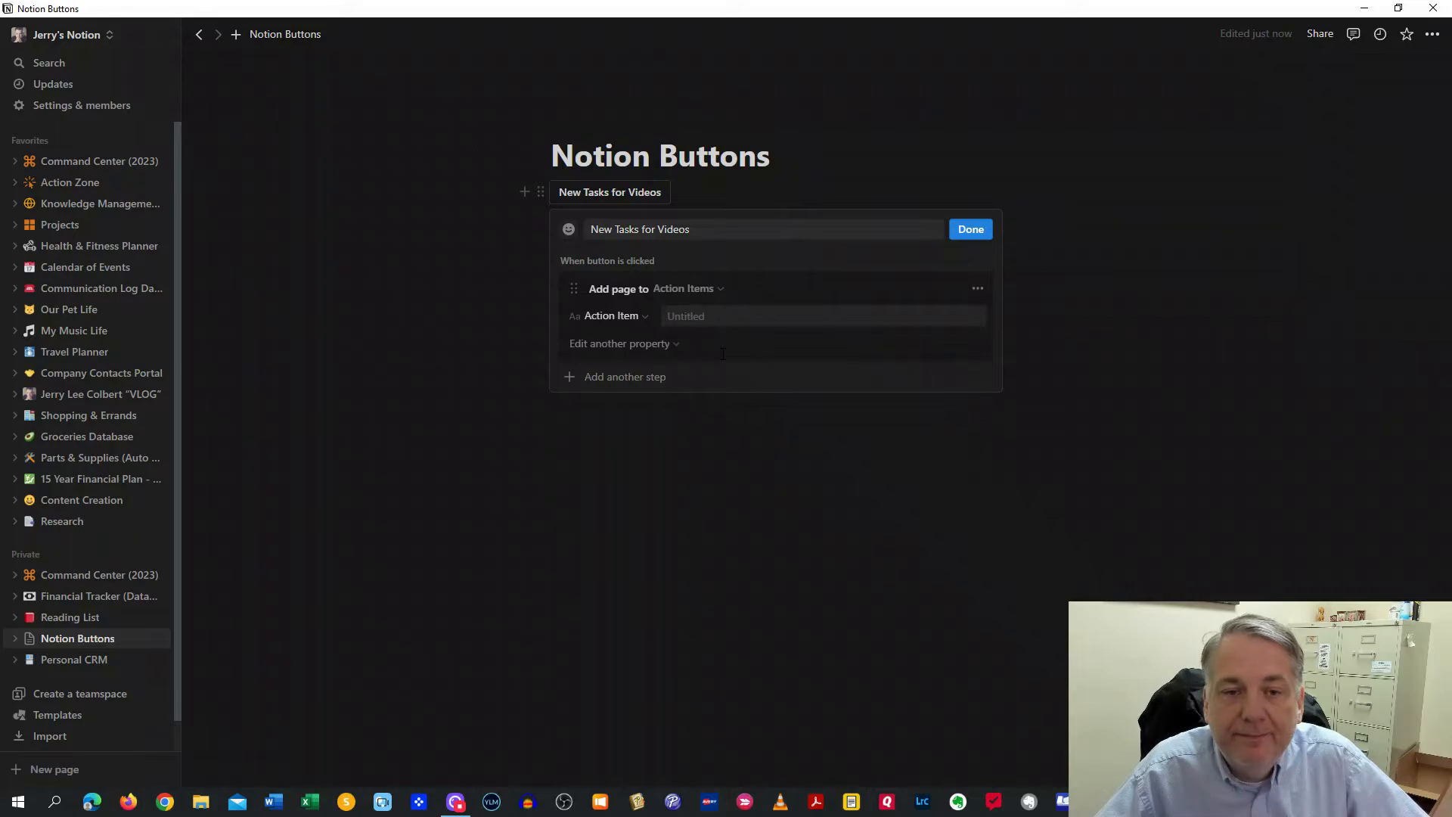
# Set the first new page's My Channels to Your Digital Makeover and title it 'Script'
pyautogui.click(673, 352)
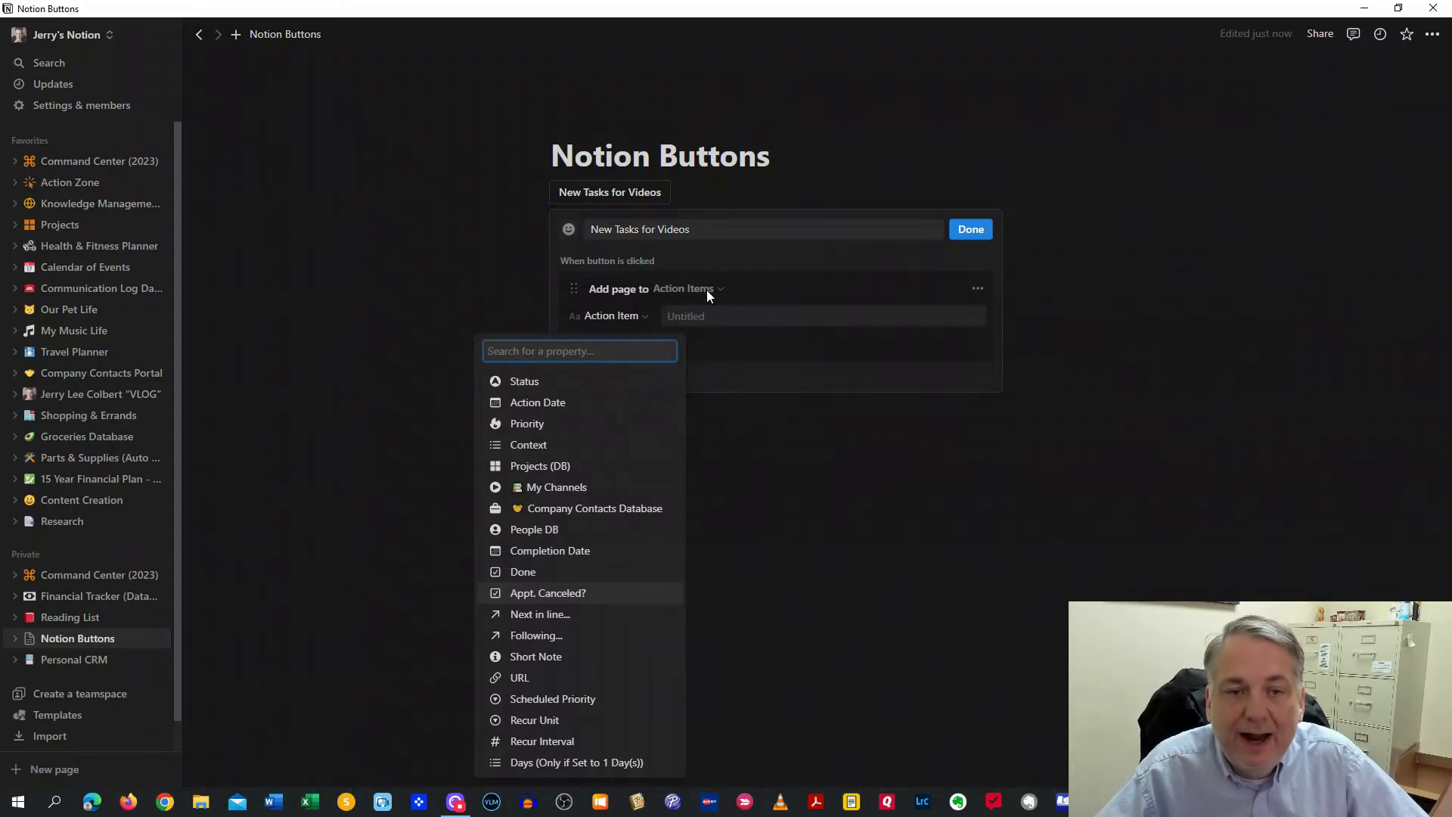
pyautogui.click(580, 490)
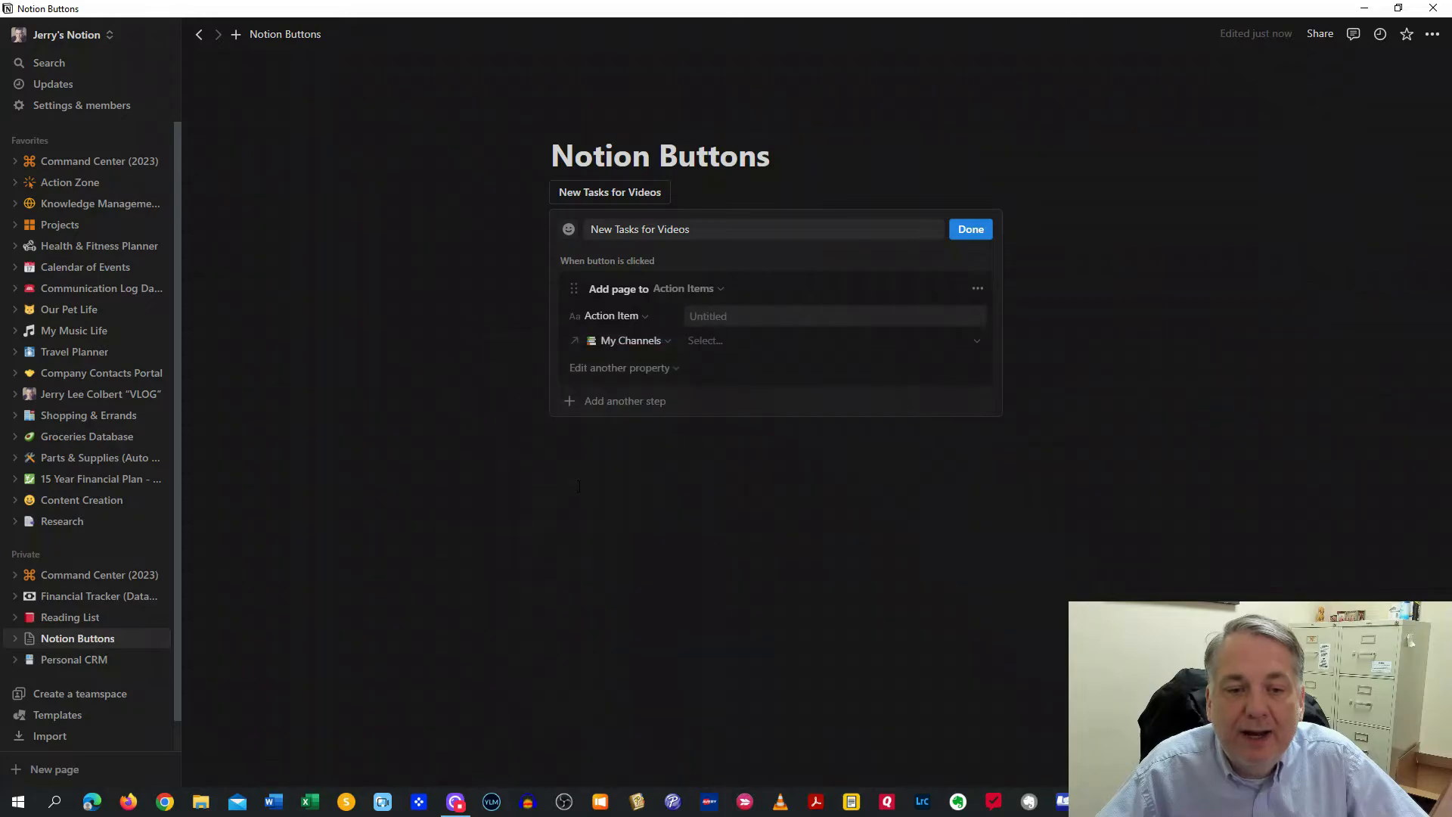
pyautogui.click(710, 340)
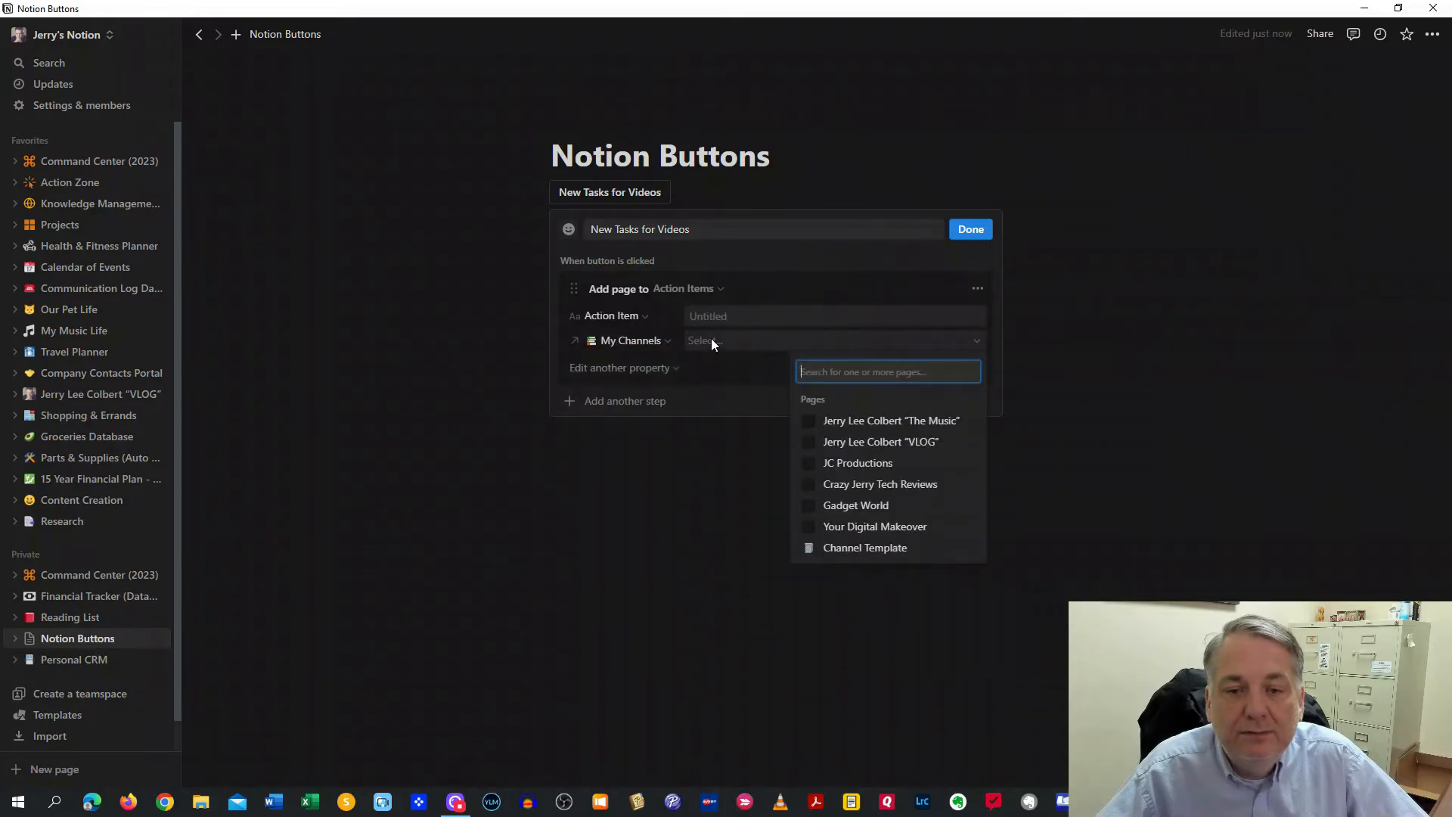
pyautogui.click(864, 528)
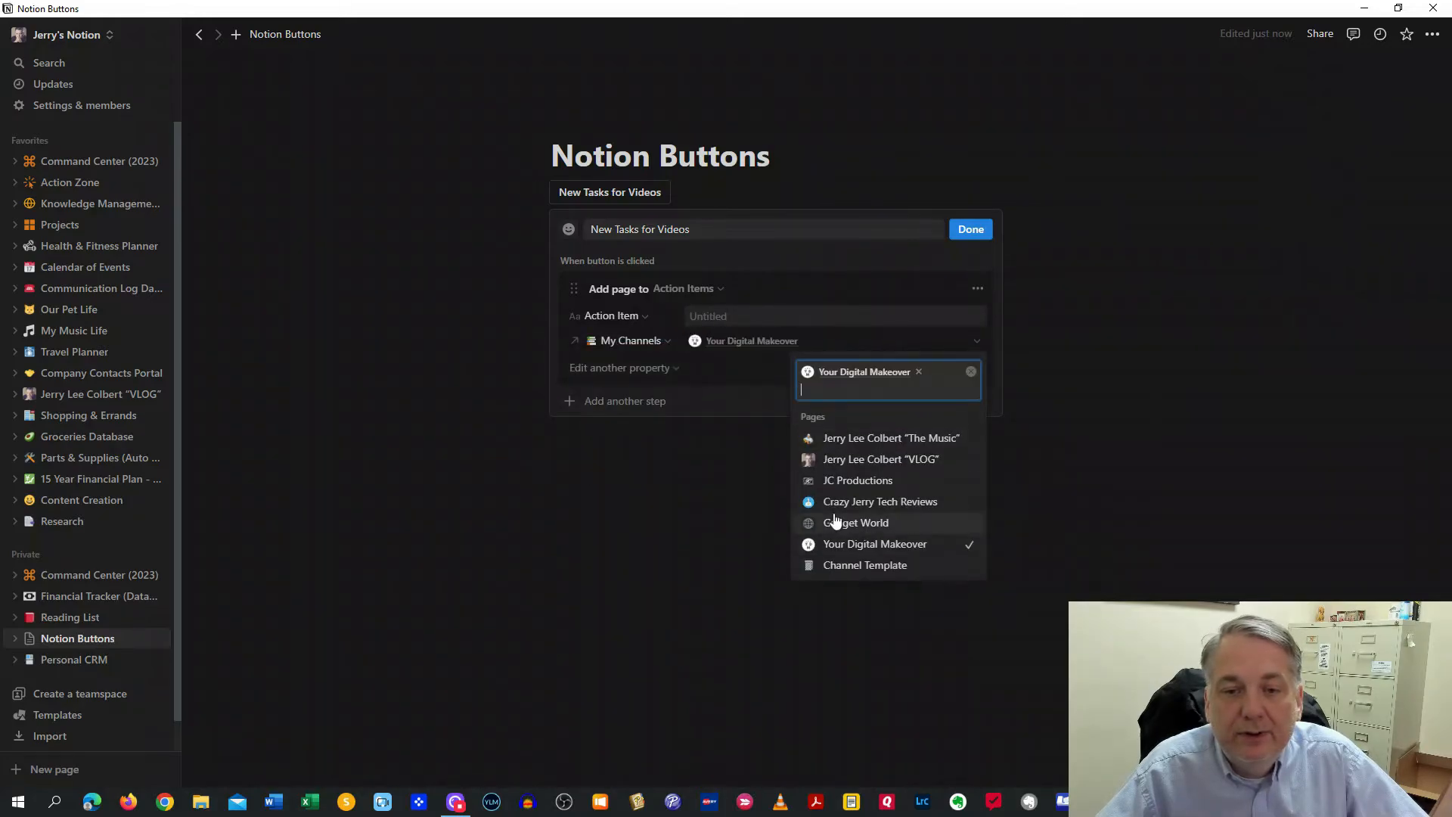
pyautogui.click(711, 370)
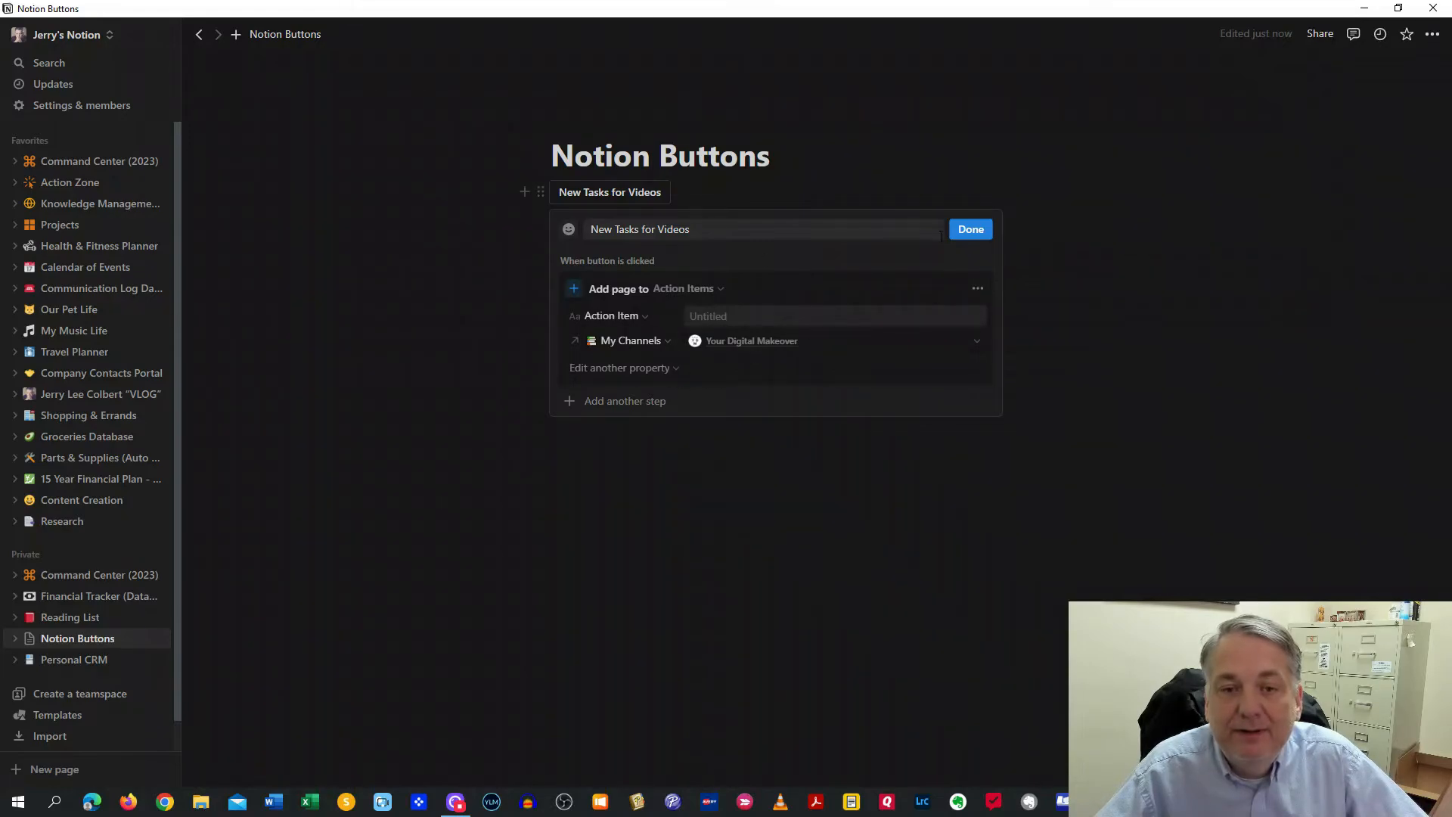
pyautogui.click(723, 316)
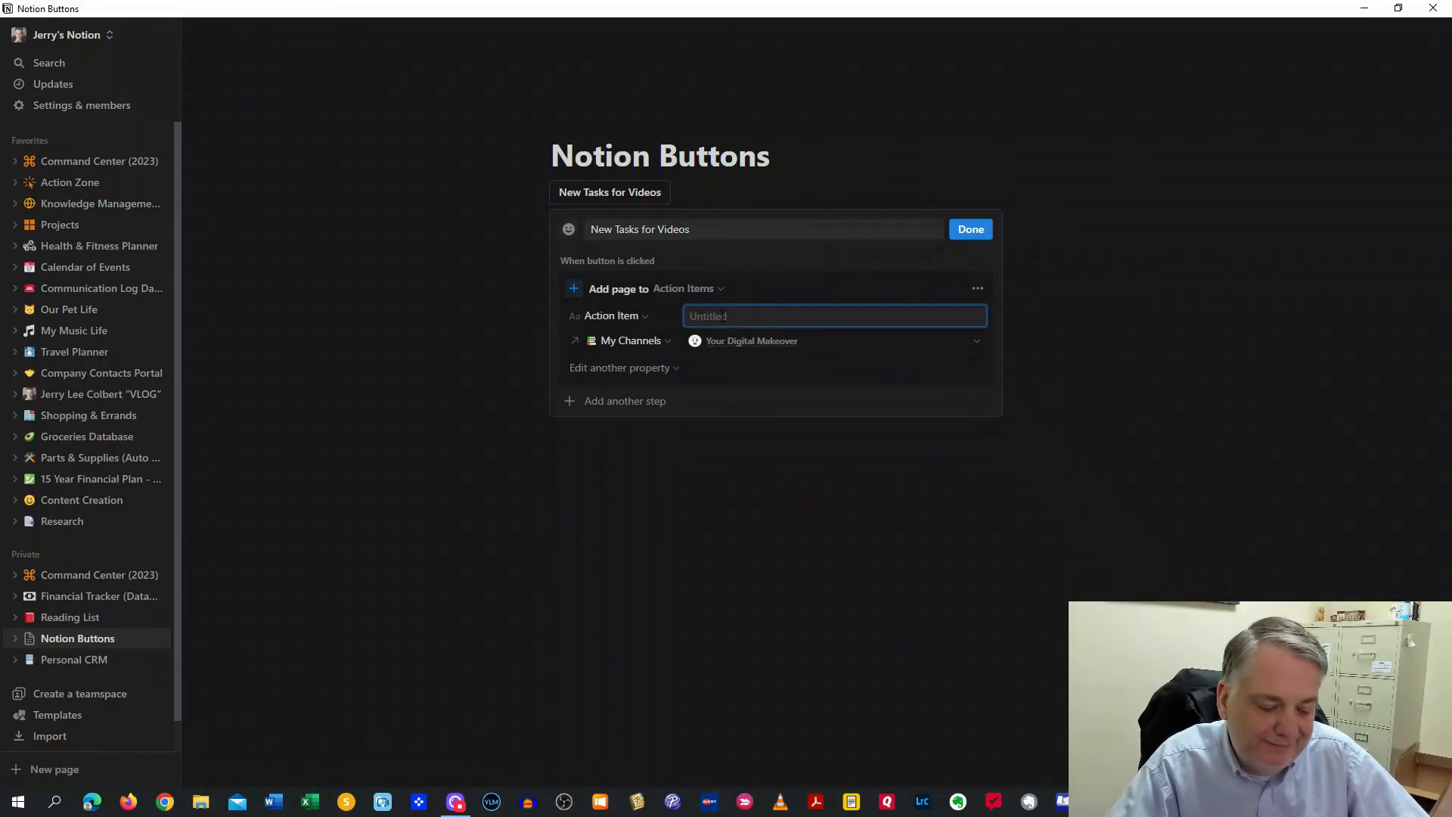
pyautogui.write('Script')
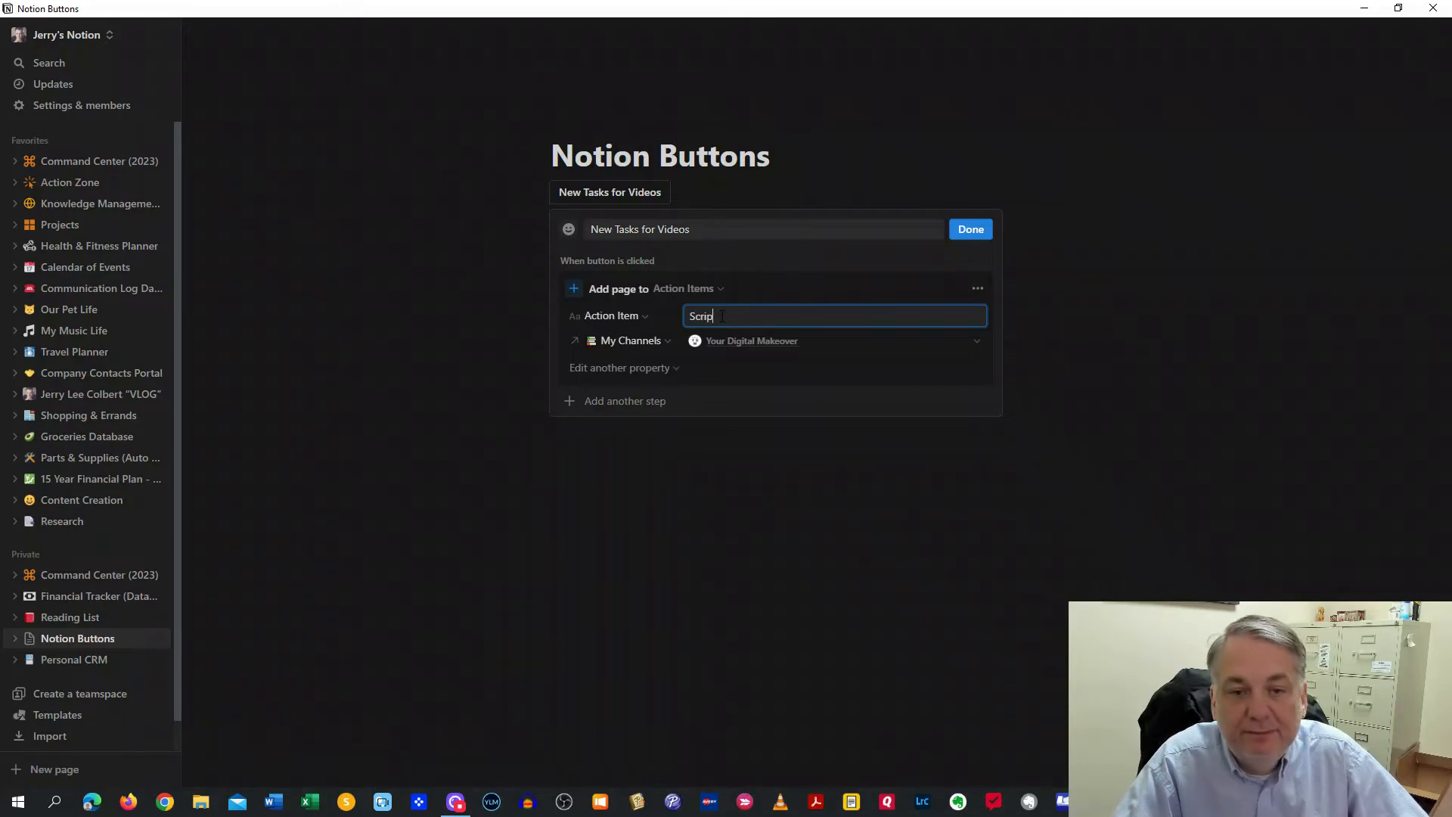
# Add a second Action Items page step and complete the first title as 'Script Video'
pyautogui.click(631, 407)
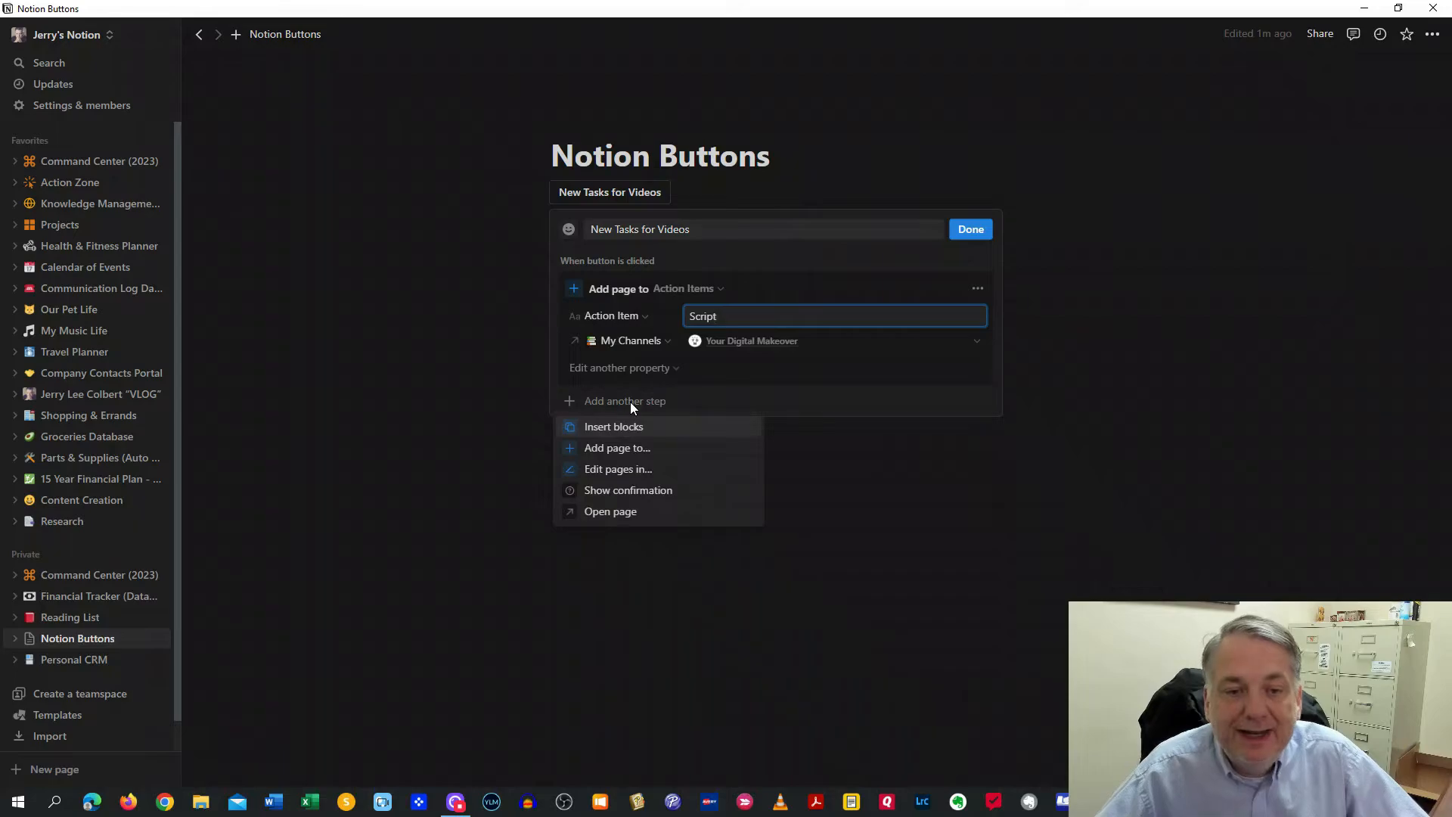
pyautogui.click(632, 458)
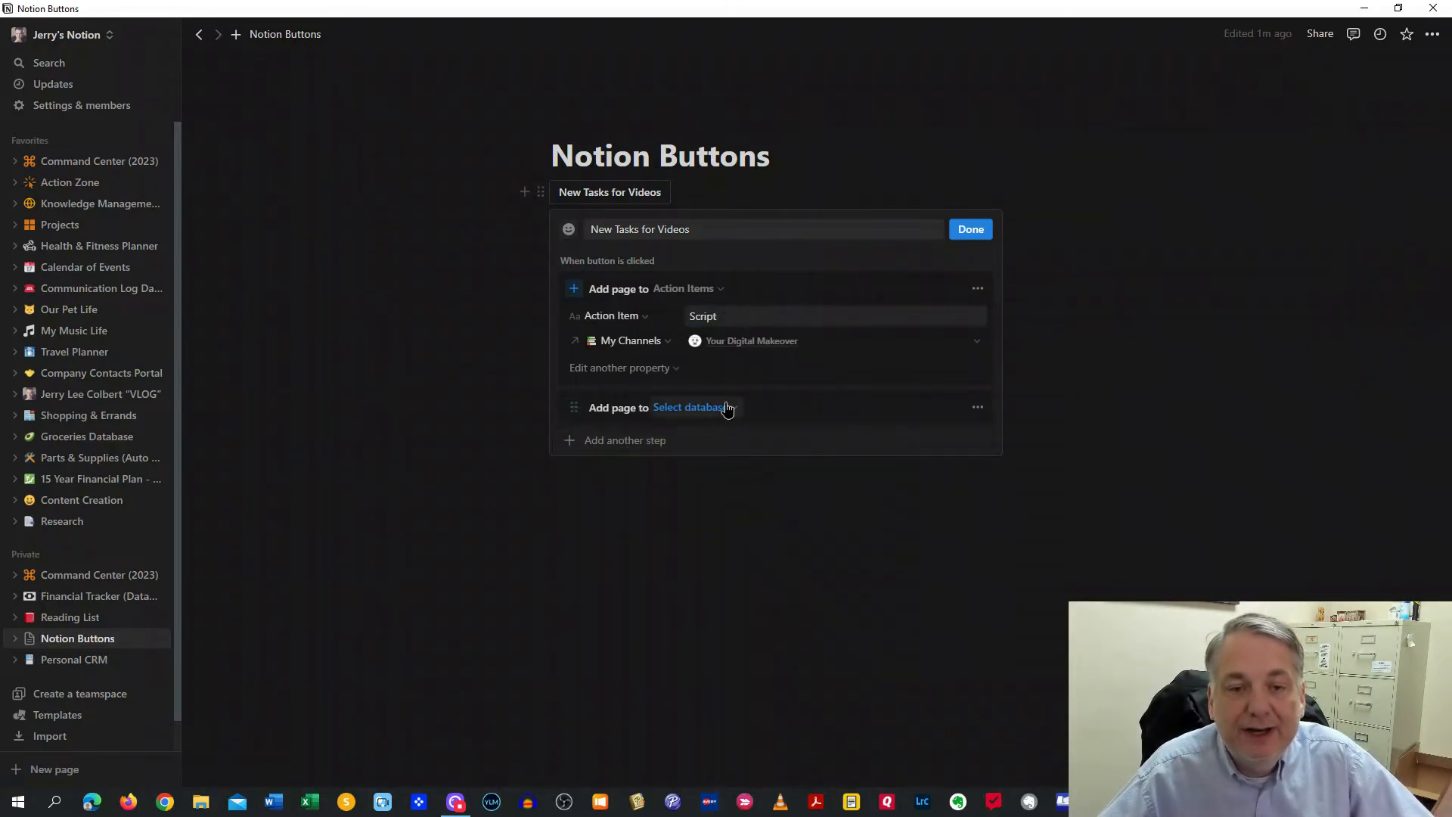
pyautogui.click(726, 407)
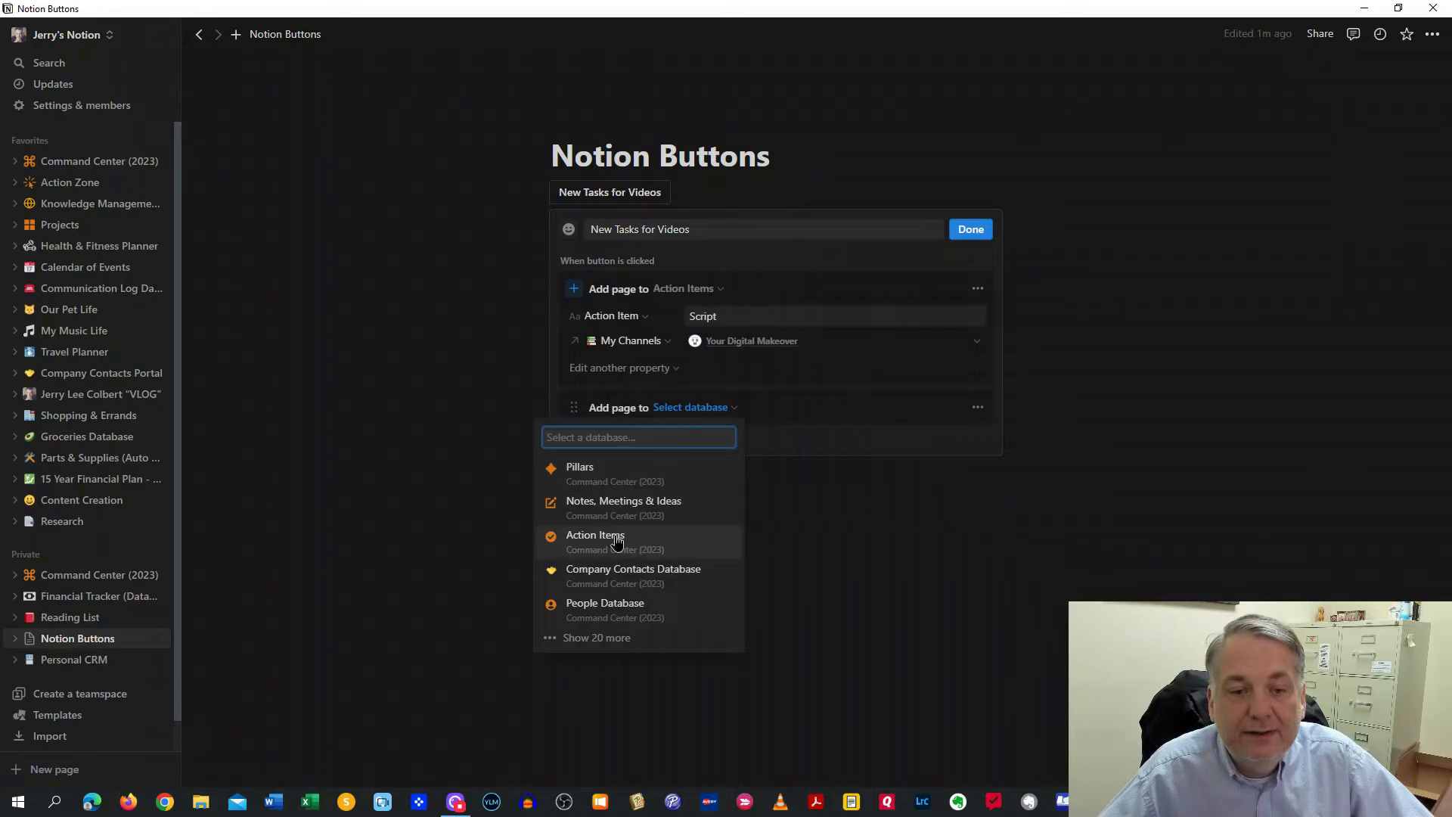
pyautogui.click(620, 537)
pyautogui.click(703, 434)
pyautogui.write('E')
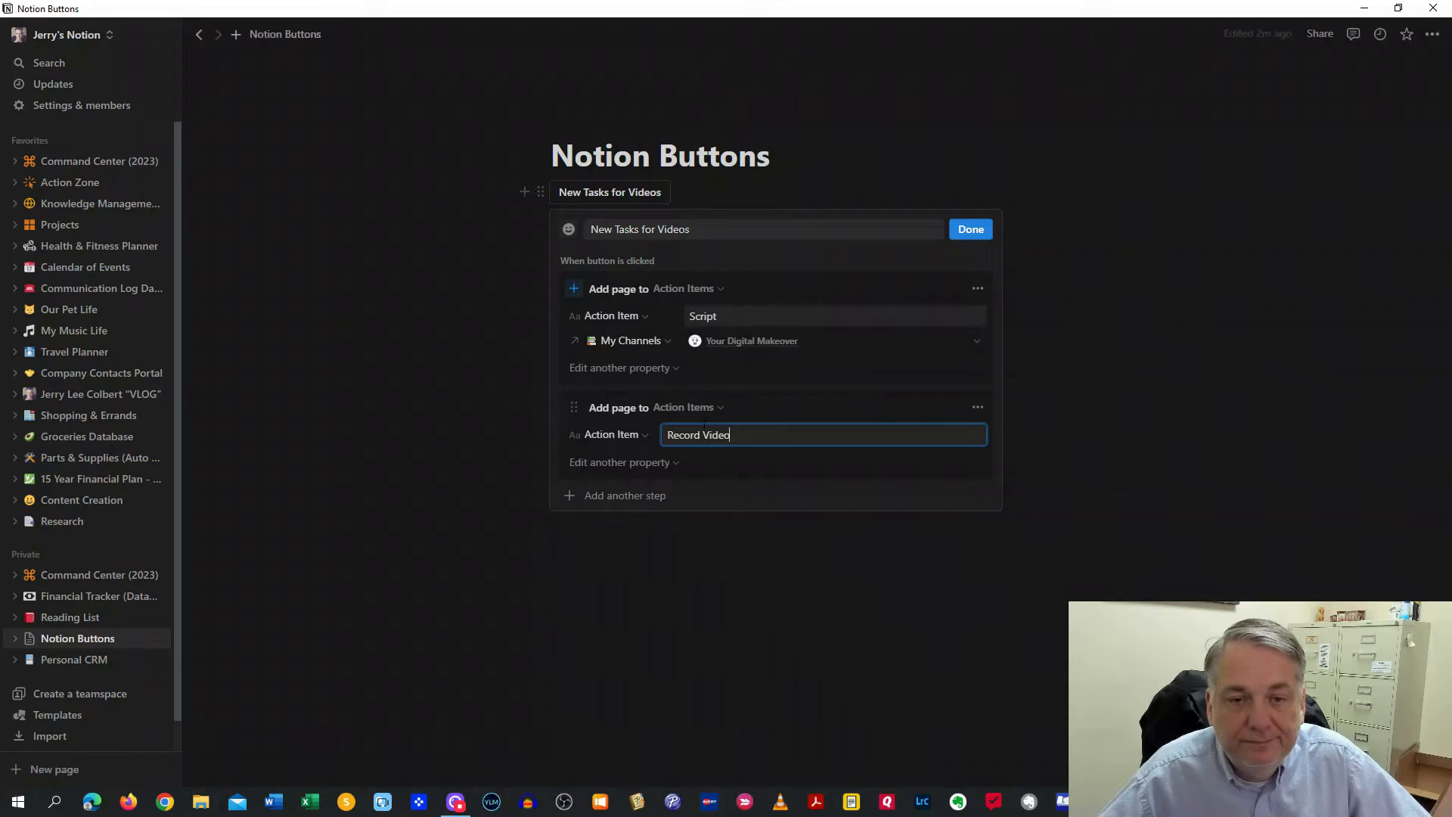
pyautogui.click(740, 315)
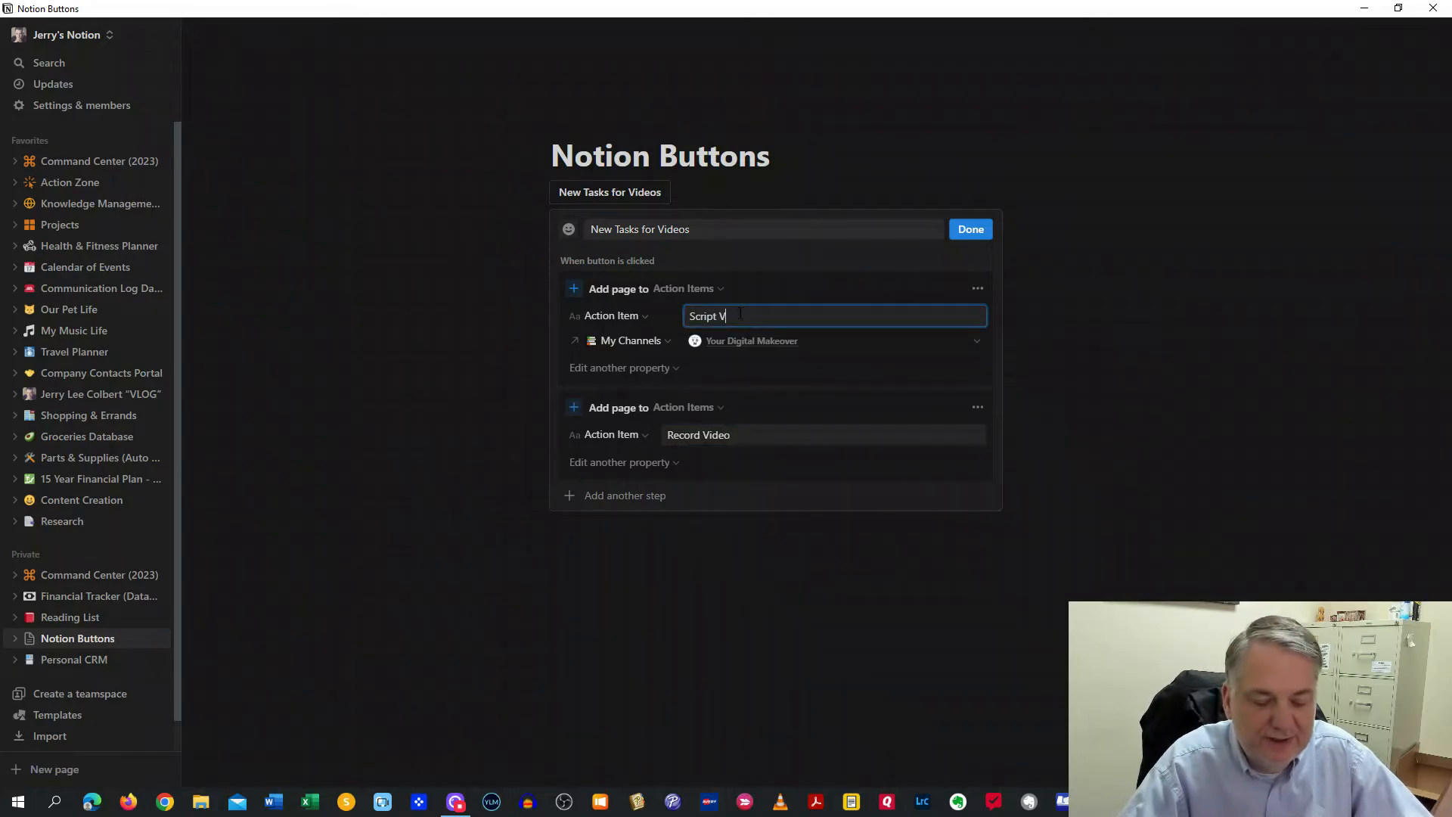
pyautogui.write('Video')
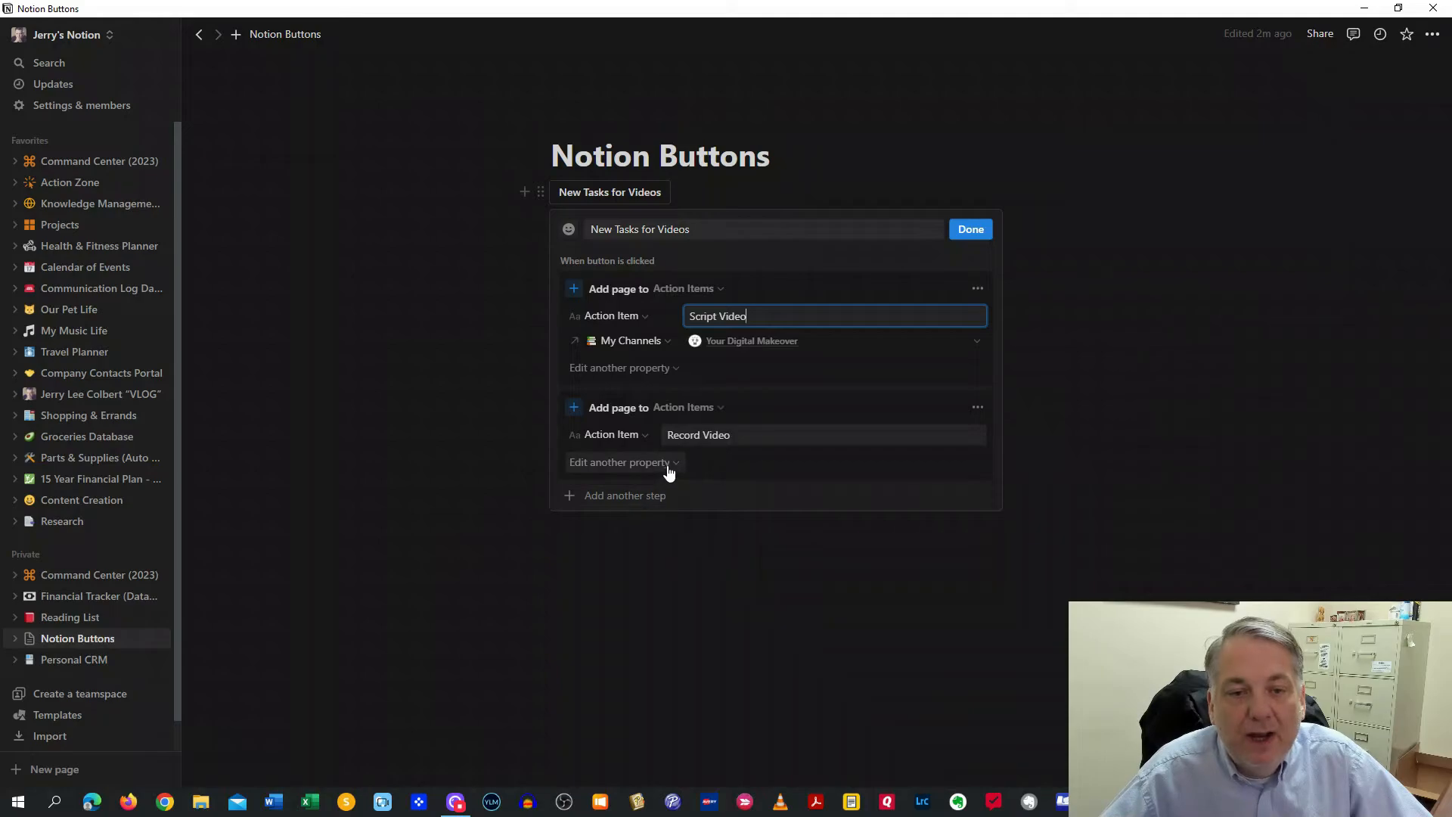
# Set the second page's My Channels to Your Digital Makeover
pyautogui.click(669, 464)
pyautogui.click(580, 490)
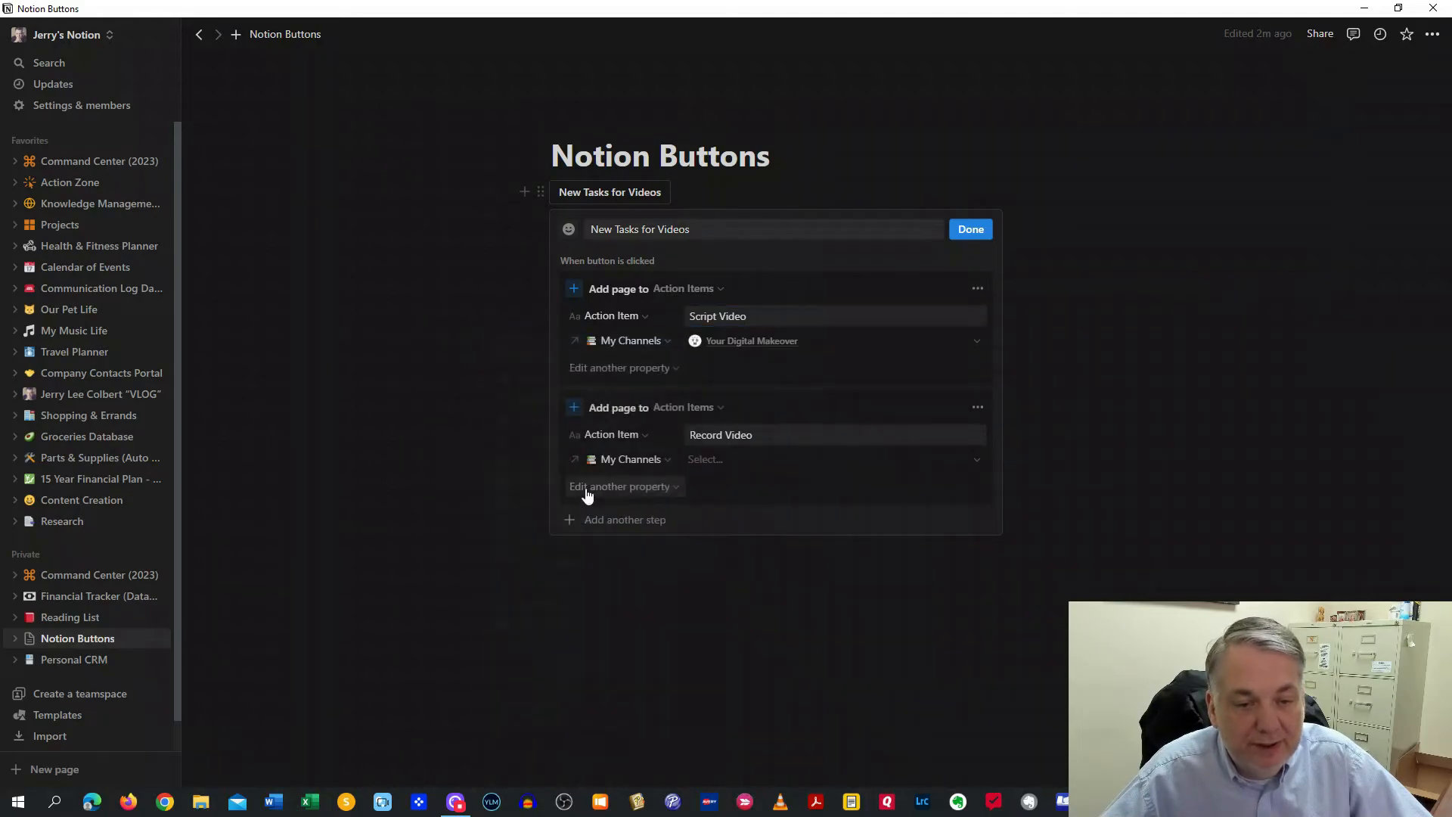
pyautogui.click(729, 460)
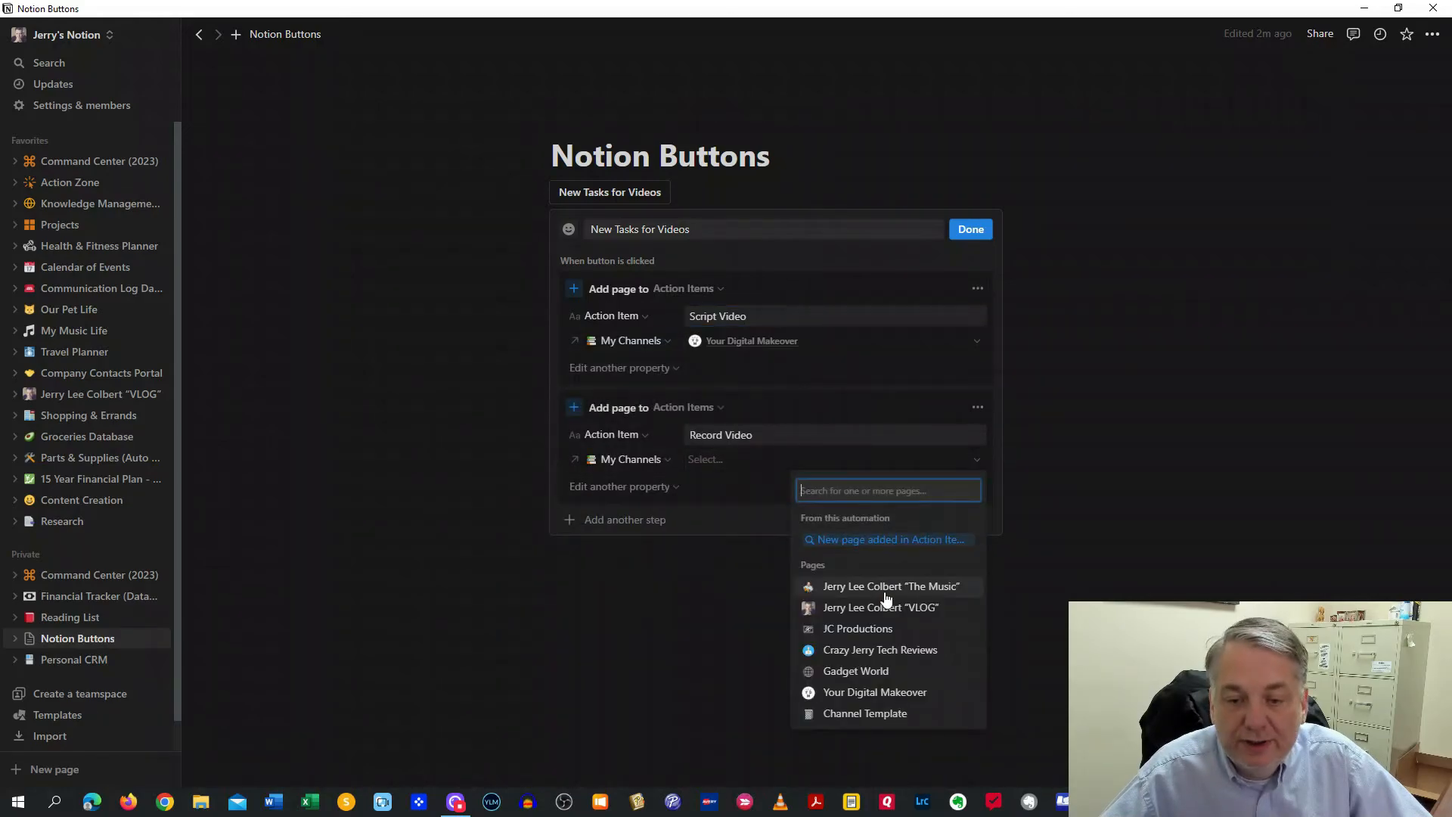
pyautogui.click(869, 692)
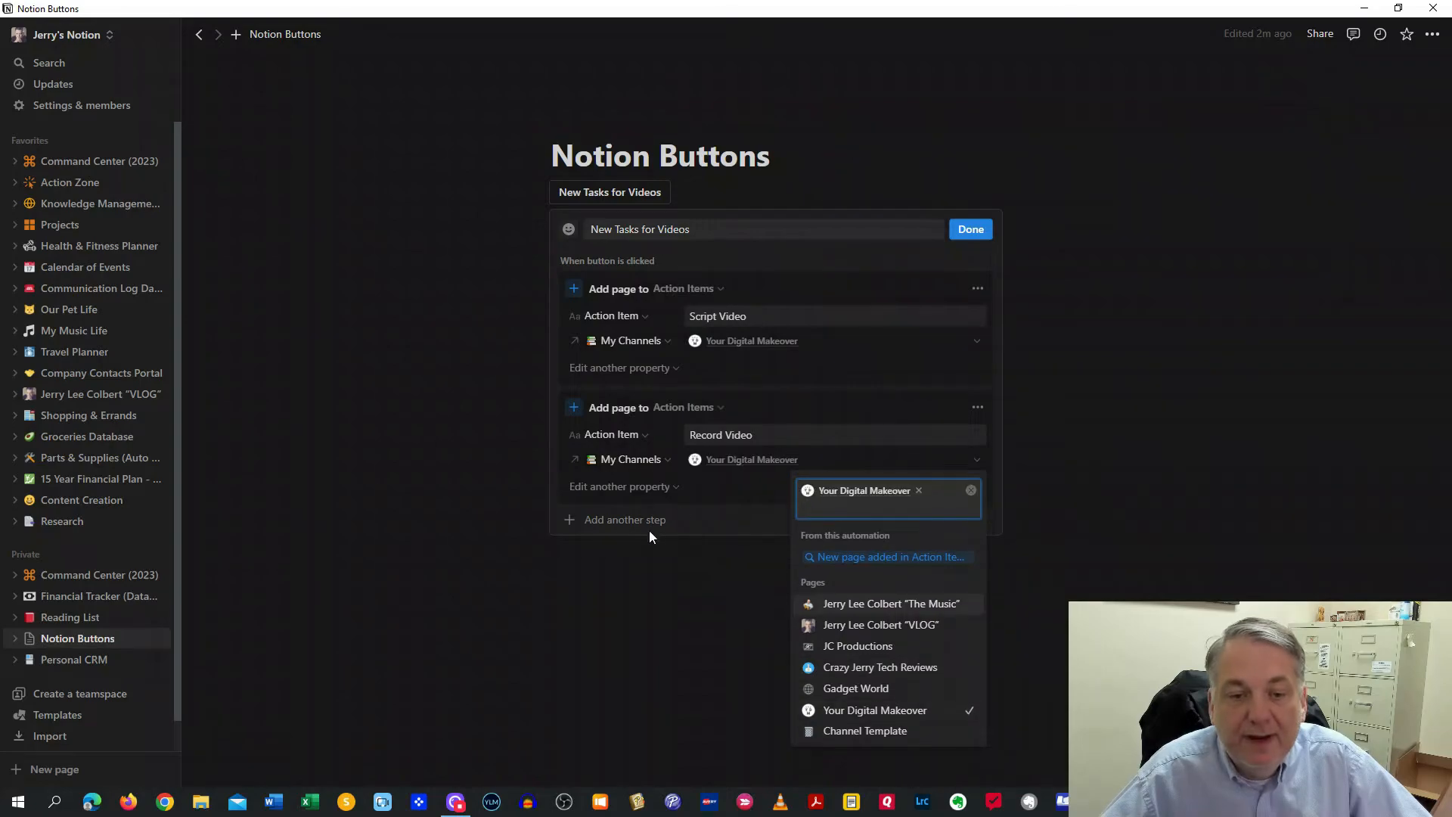
pyautogui.click(646, 531)
pyautogui.click(635, 522)
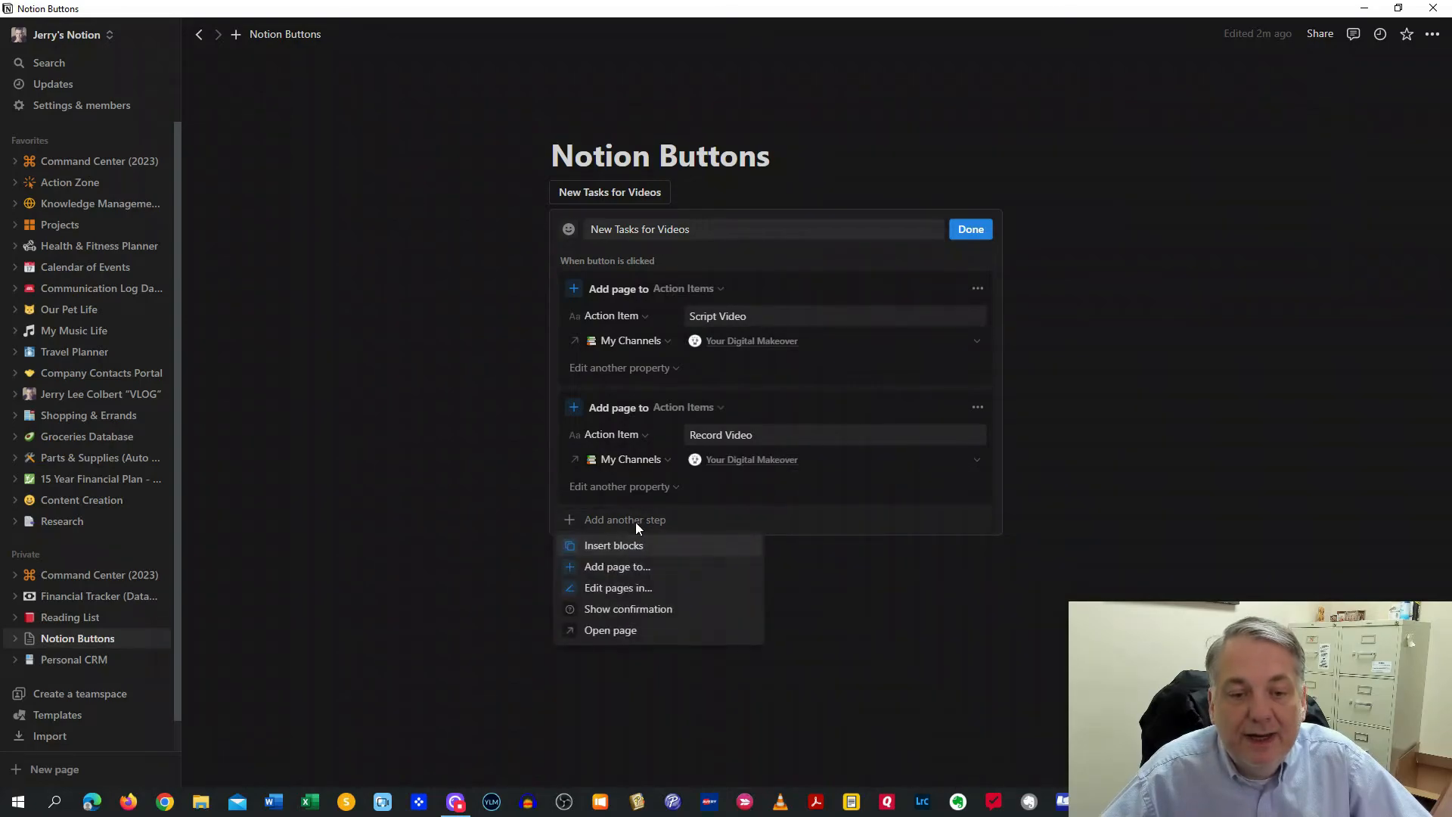
# Add a third step creating an Action Items page titled 'Edit Video'
pyautogui.click(618, 573)
pyautogui.click(720, 528)
pyautogui.click(625, 652)
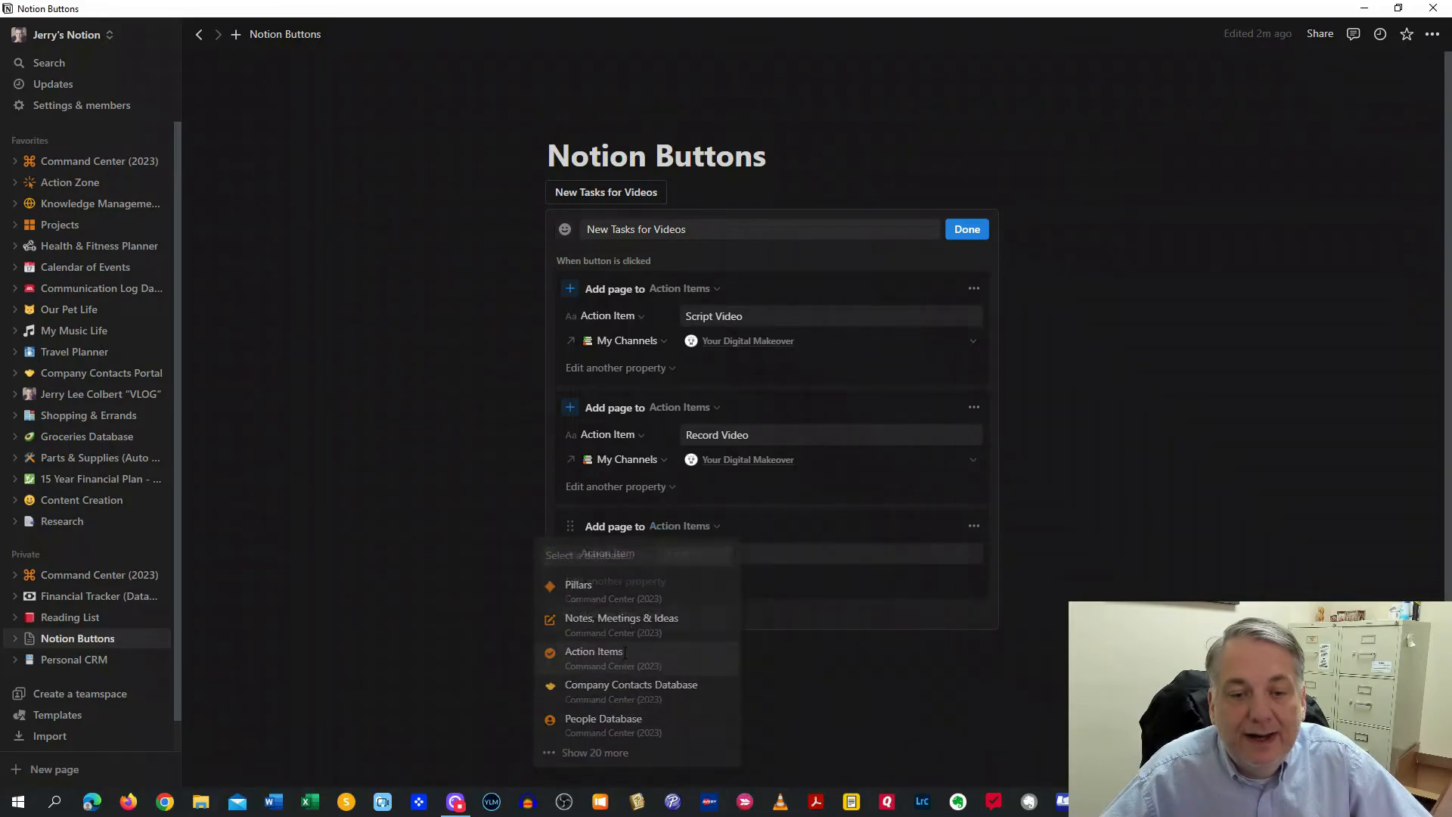
pyautogui.click(705, 552)
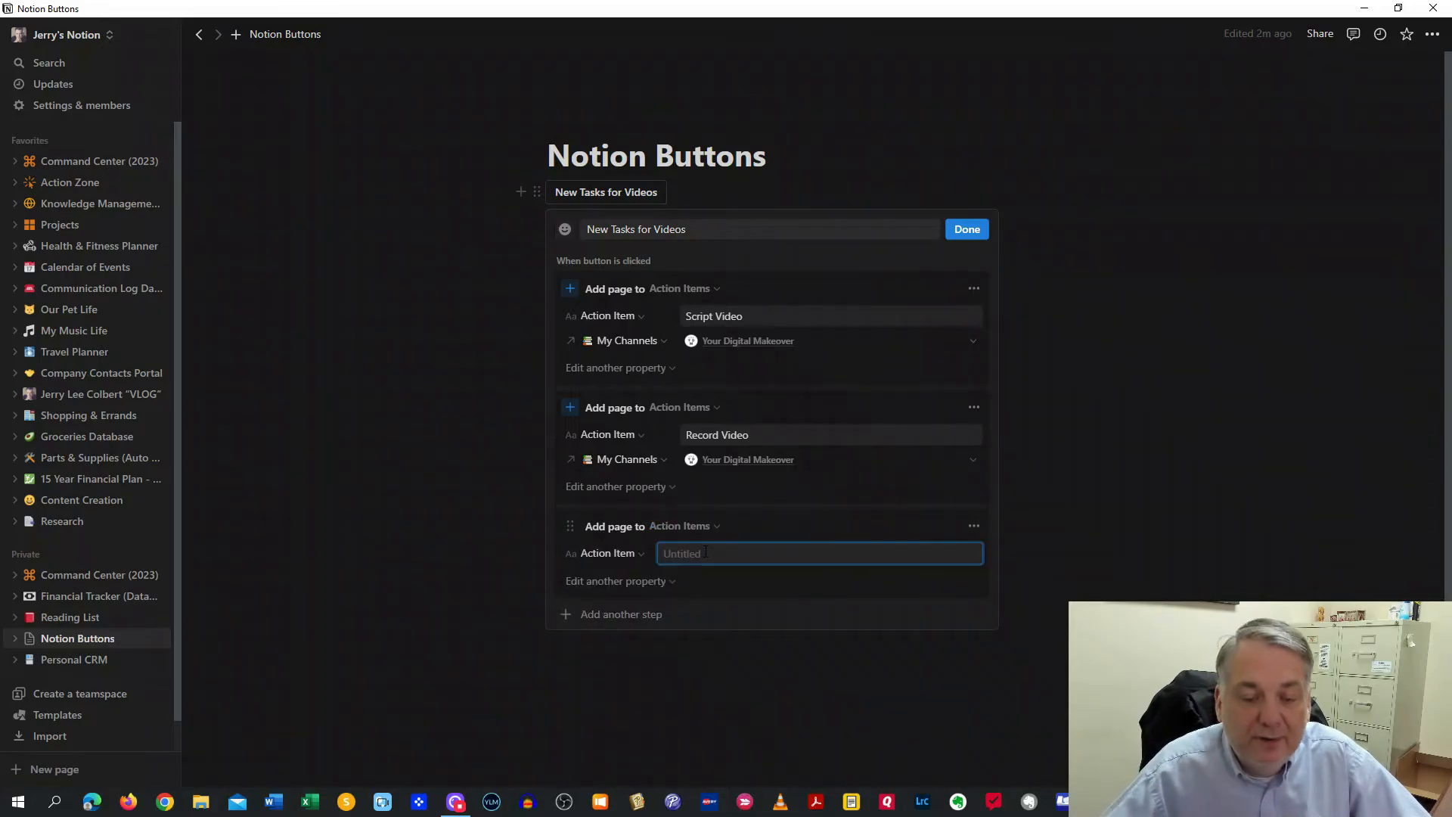
pyautogui.write('Edit Vde')
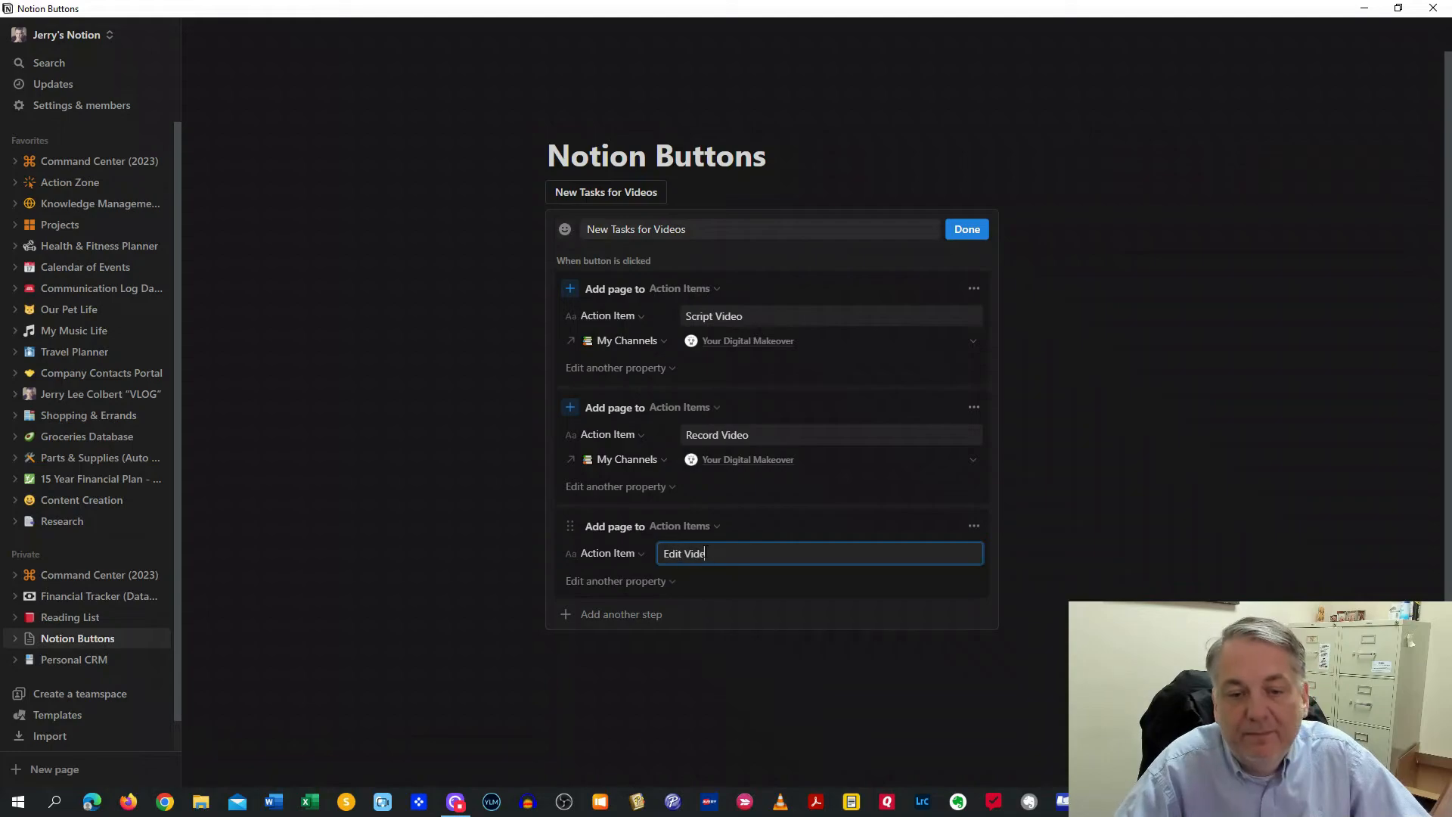
pyautogui.write('o')
# Set the Edit Video page's My Channels to Your Digital Makeover and finish editing the button
pyautogui.click(656, 583)
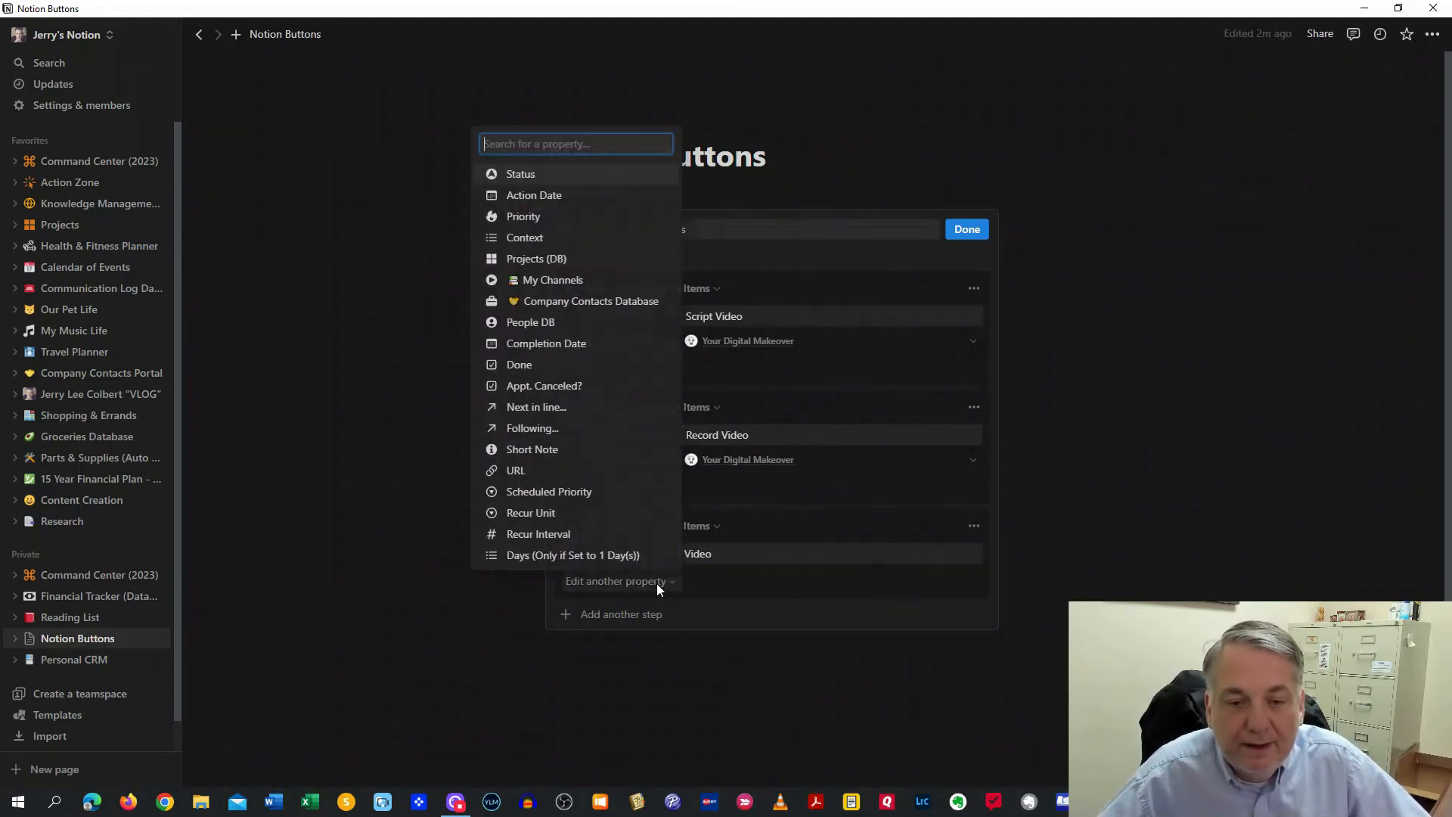
pyautogui.click(563, 281)
pyautogui.click(745, 581)
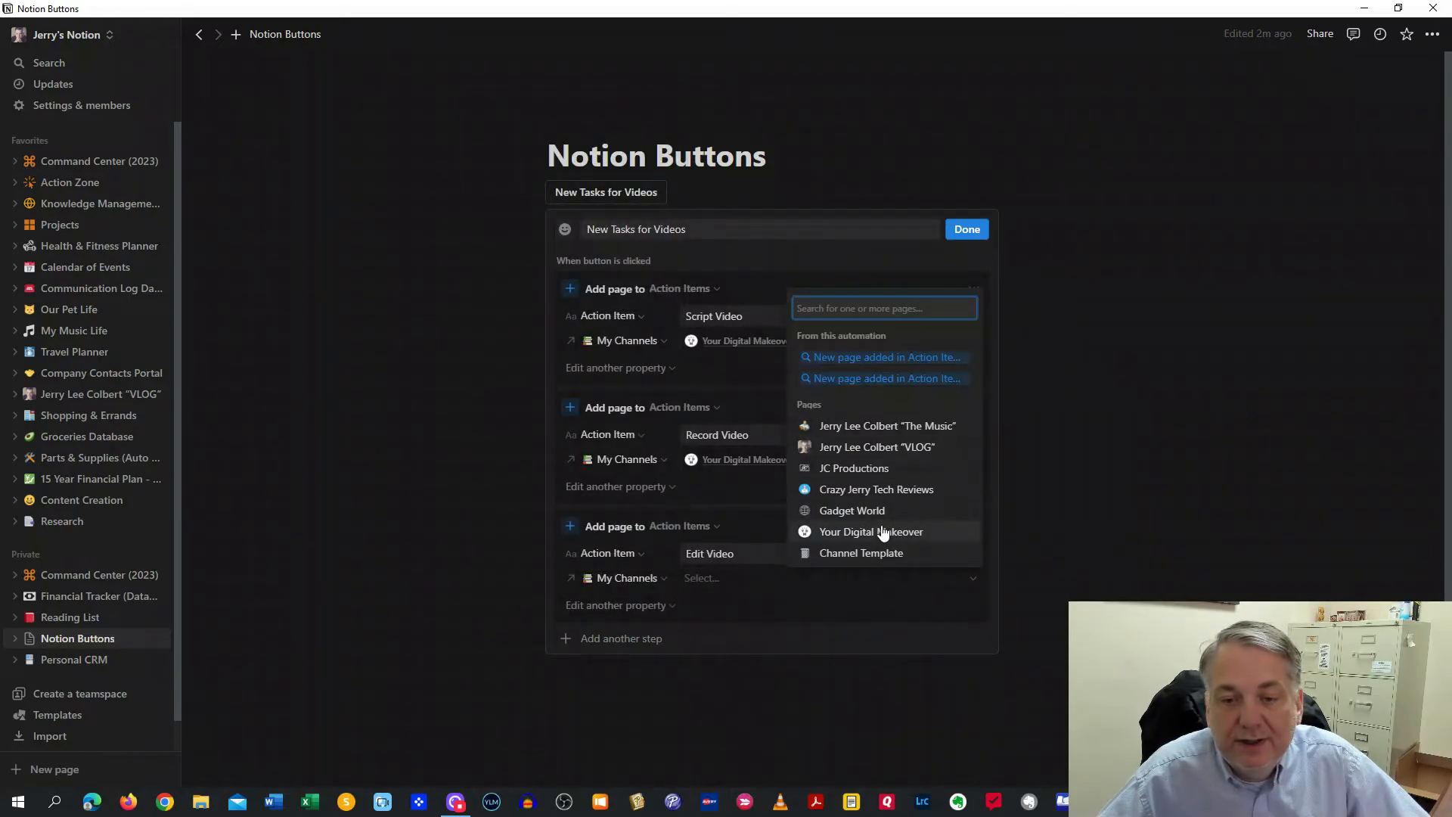
pyautogui.click(883, 533)
pyautogui.click(715, 616)
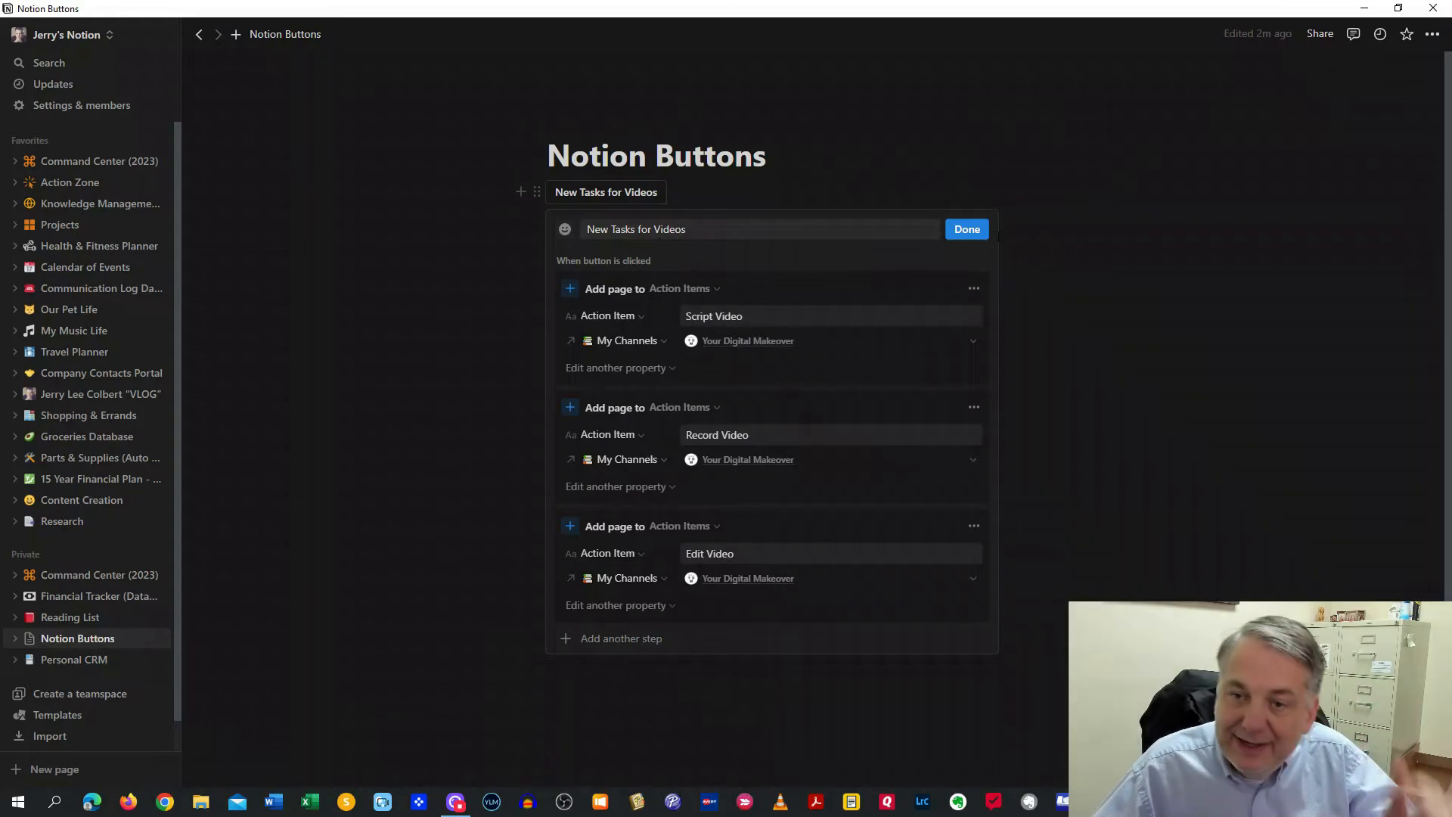
pyautogui.click(967, 230)
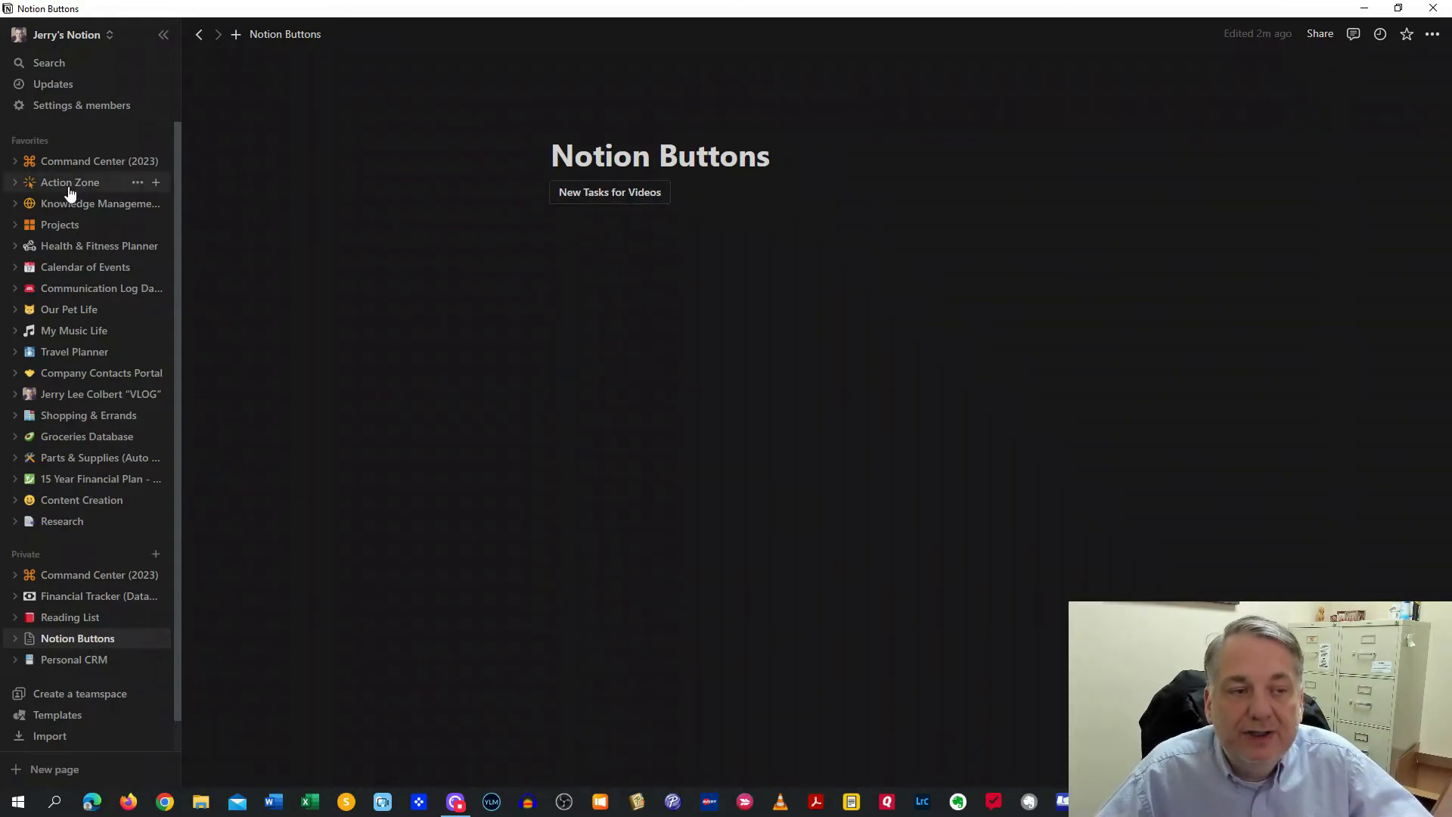
# Add a linked view of the Action Items database below the button, then reopen the button's settings
pyautogui.click(615, 234)
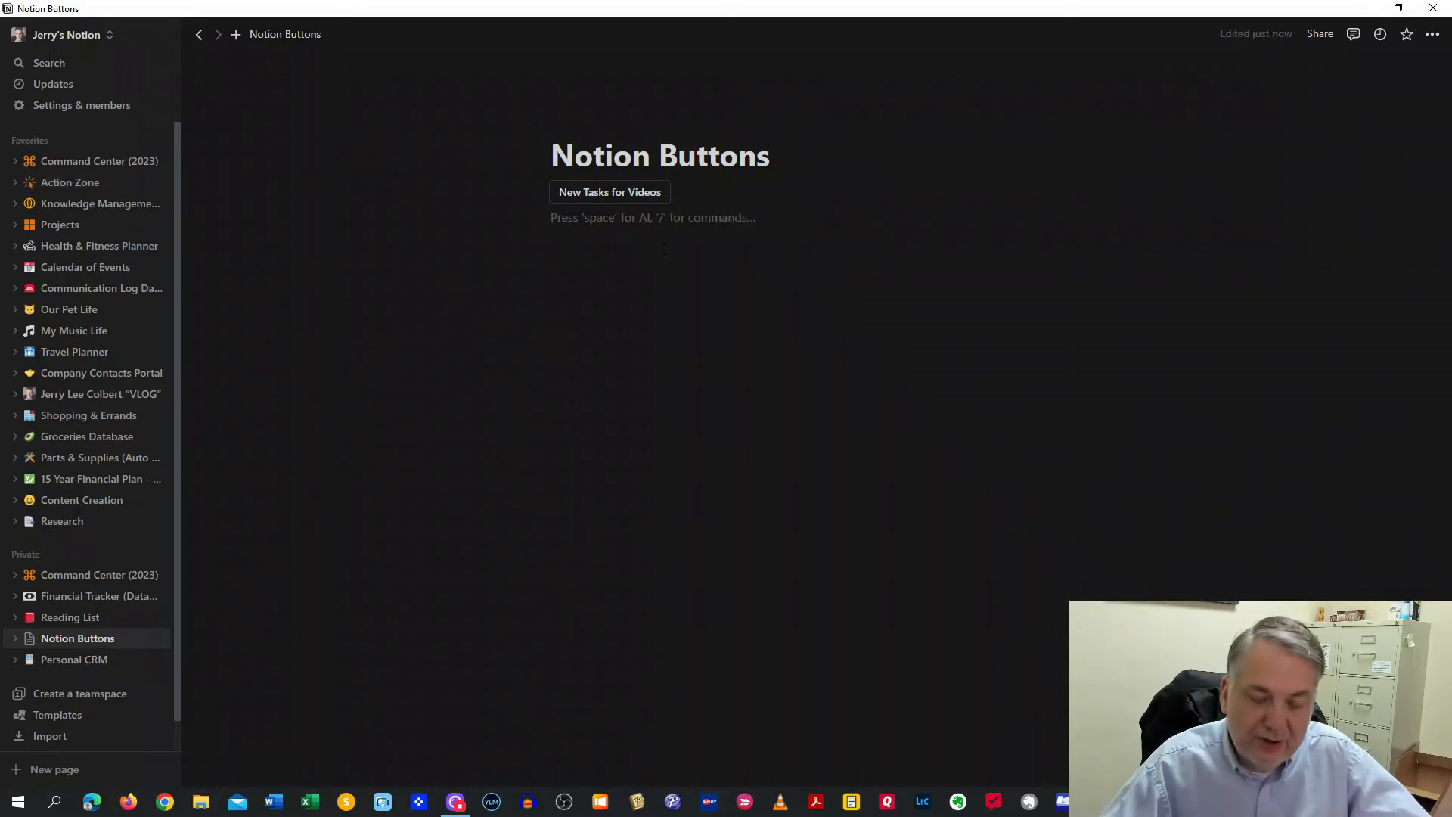
pyautogui.write('/')
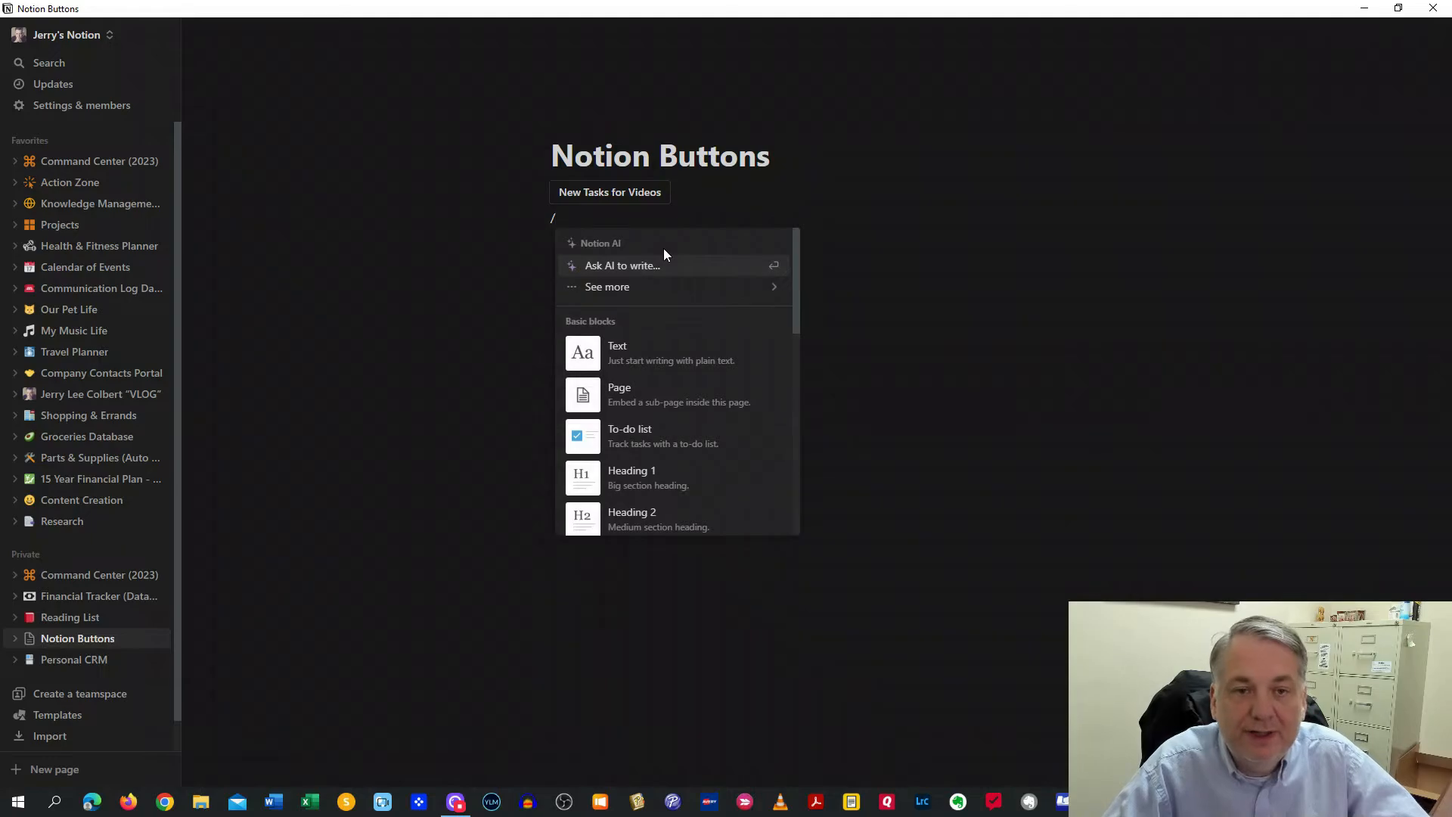
pyautogui.write('linked')
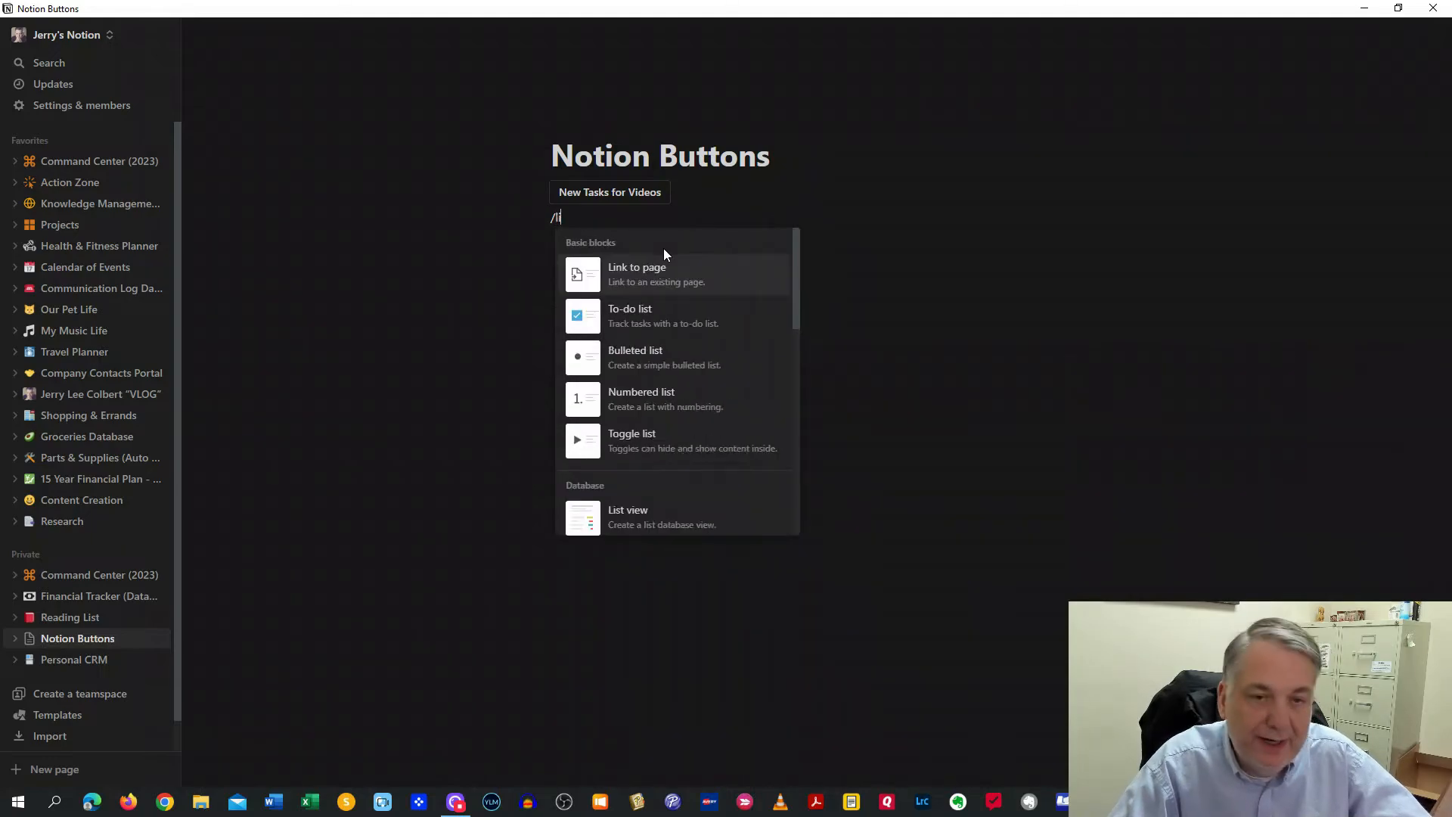
pyautogui.click(661, 274)
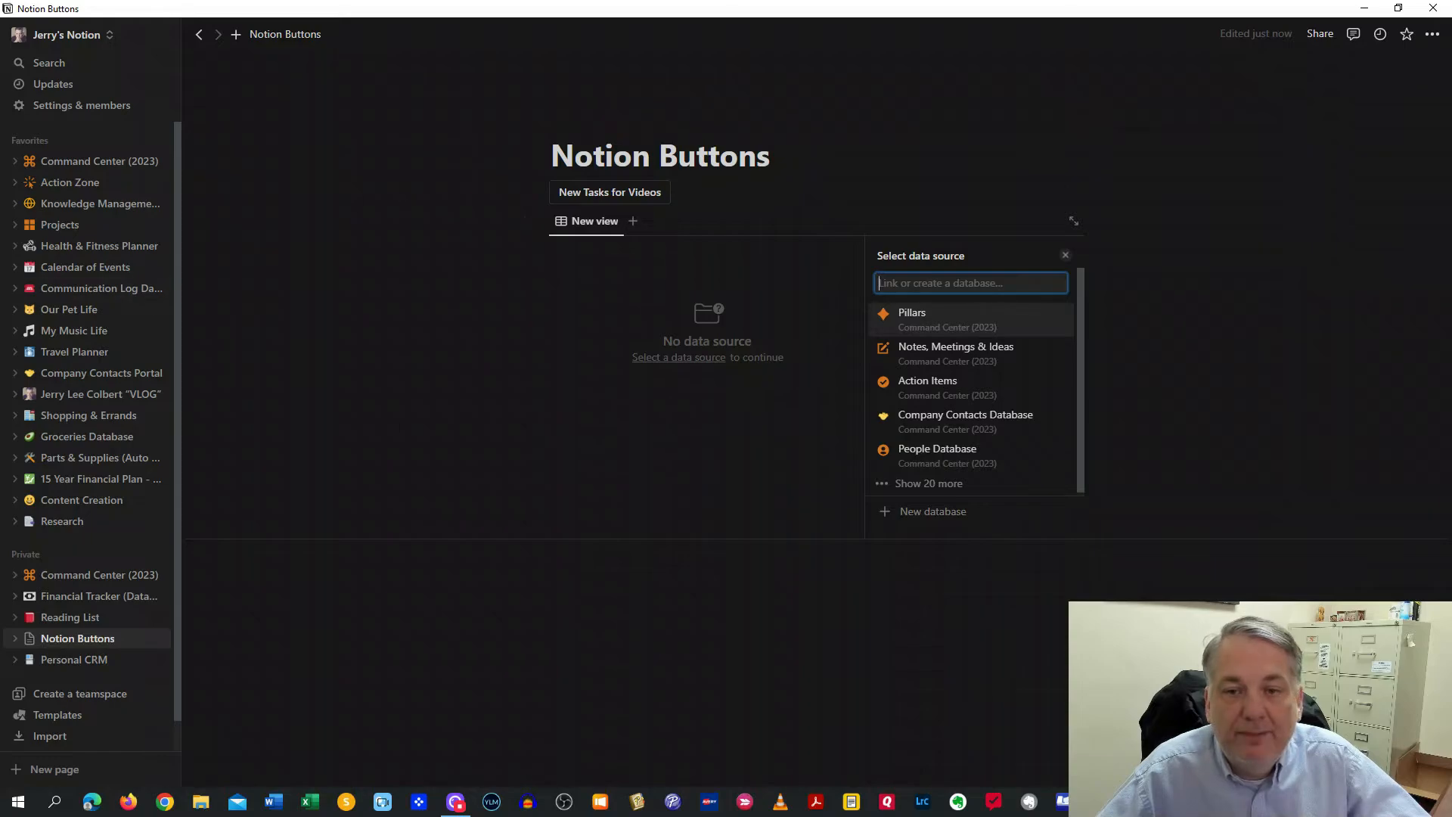
pyautogui.click(877, 382)
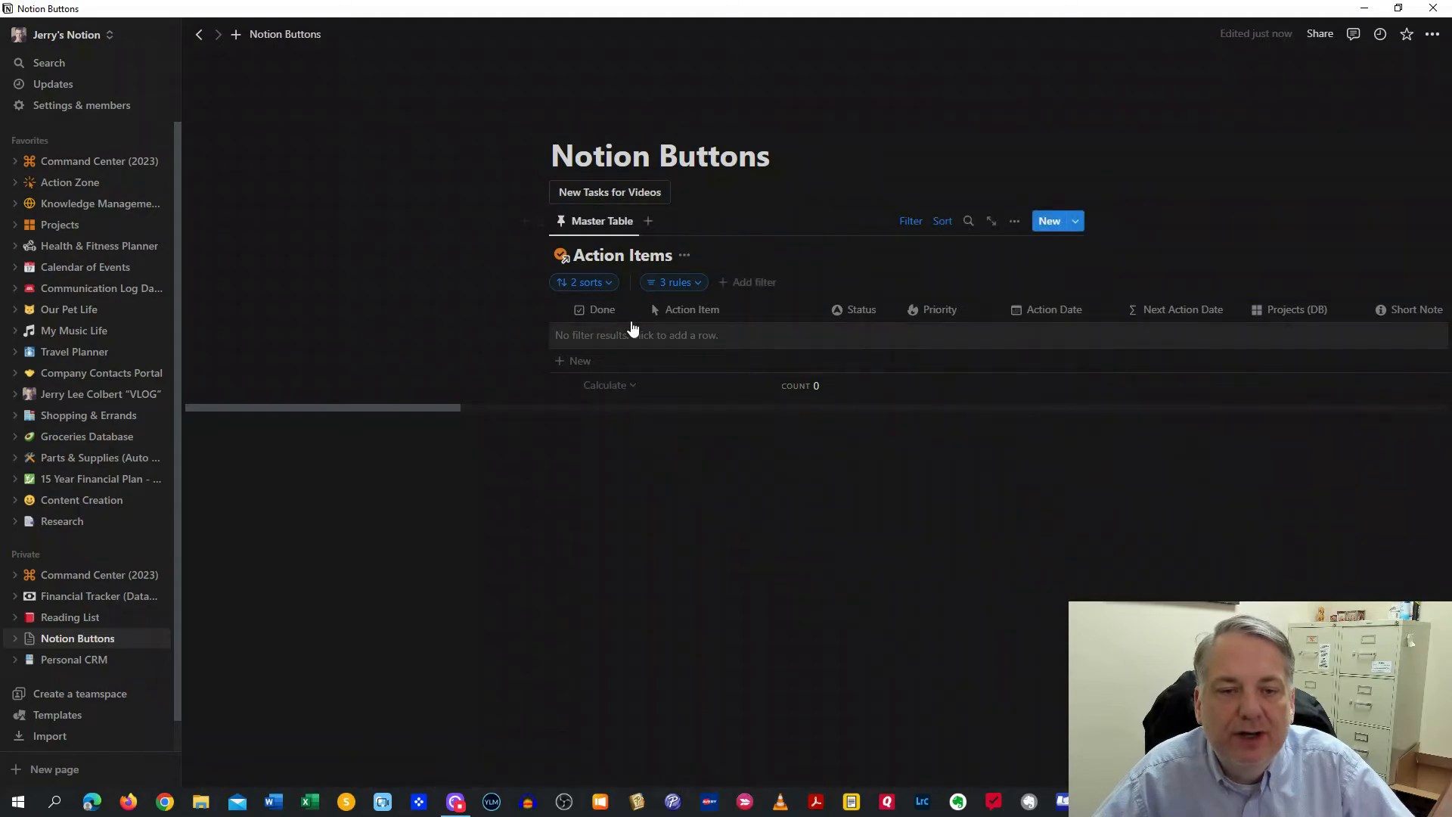
pyautogui.click(679, 194)
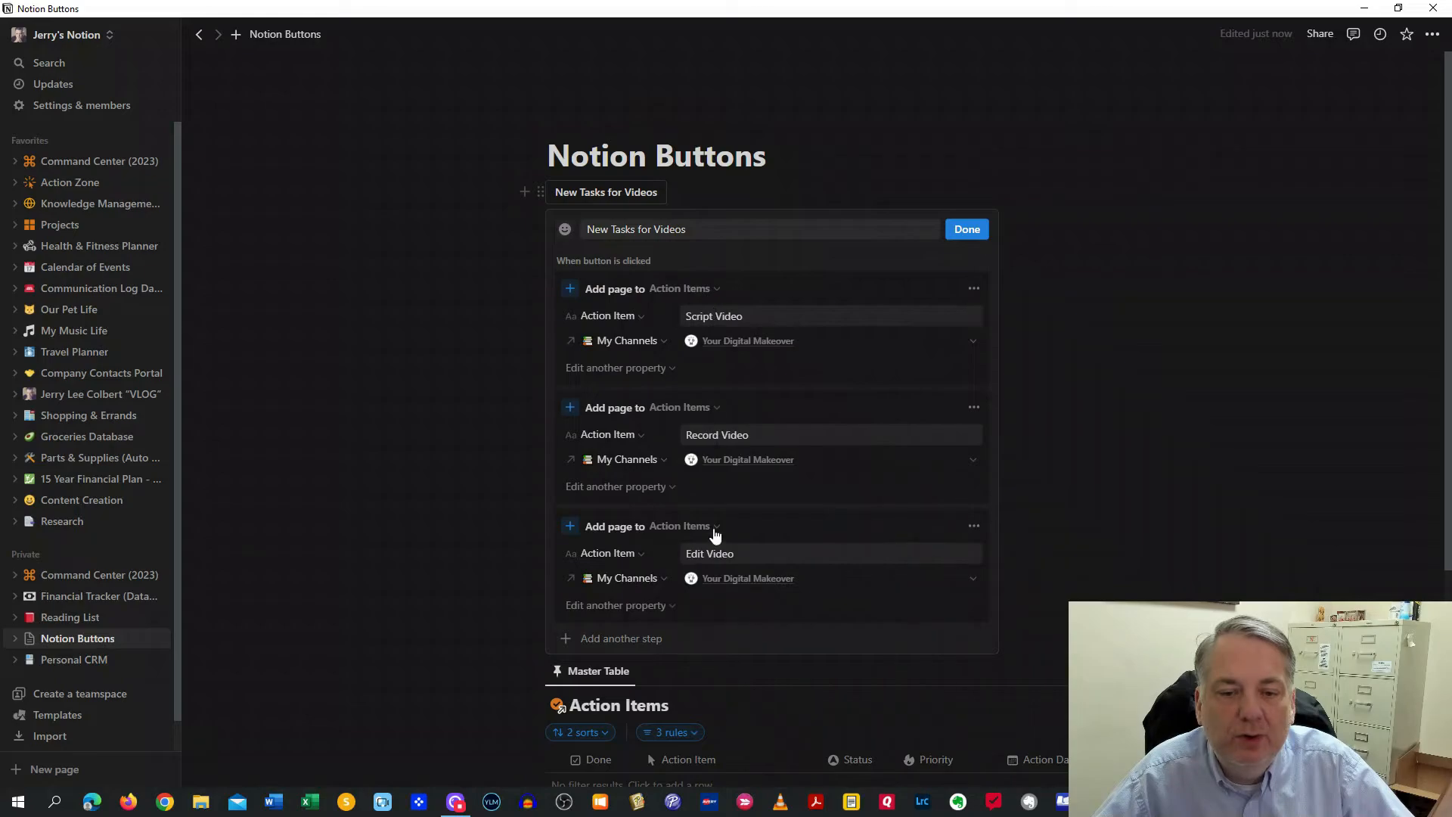
# Run the New Tasks for Videos button and delete the three task rows it created
pyautogui.click(971, 236)
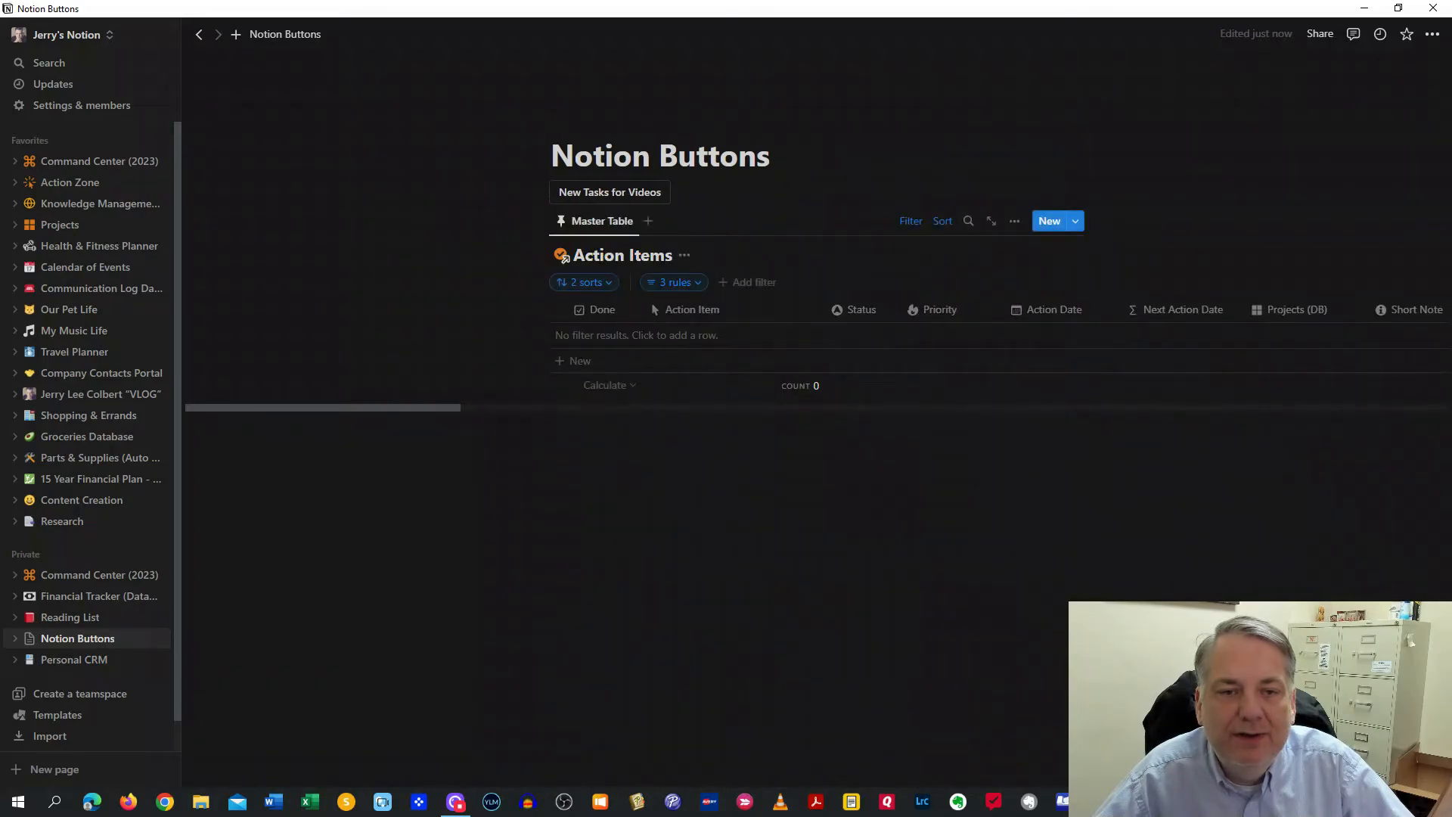
pyautogui.click(614, 194)
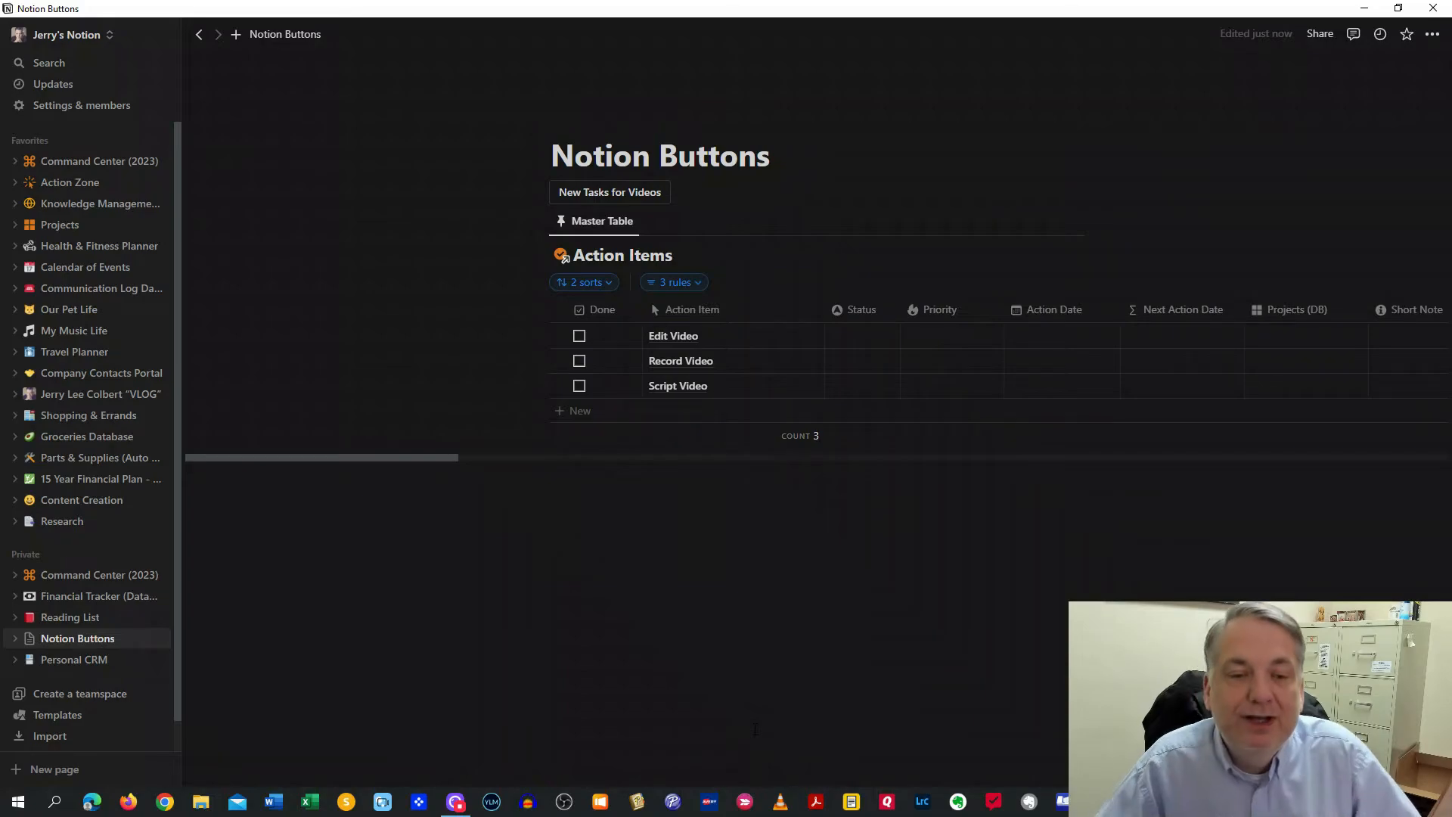
pyautogui.moveTo(489, 332); pyautogui.dragTo(587, 402)
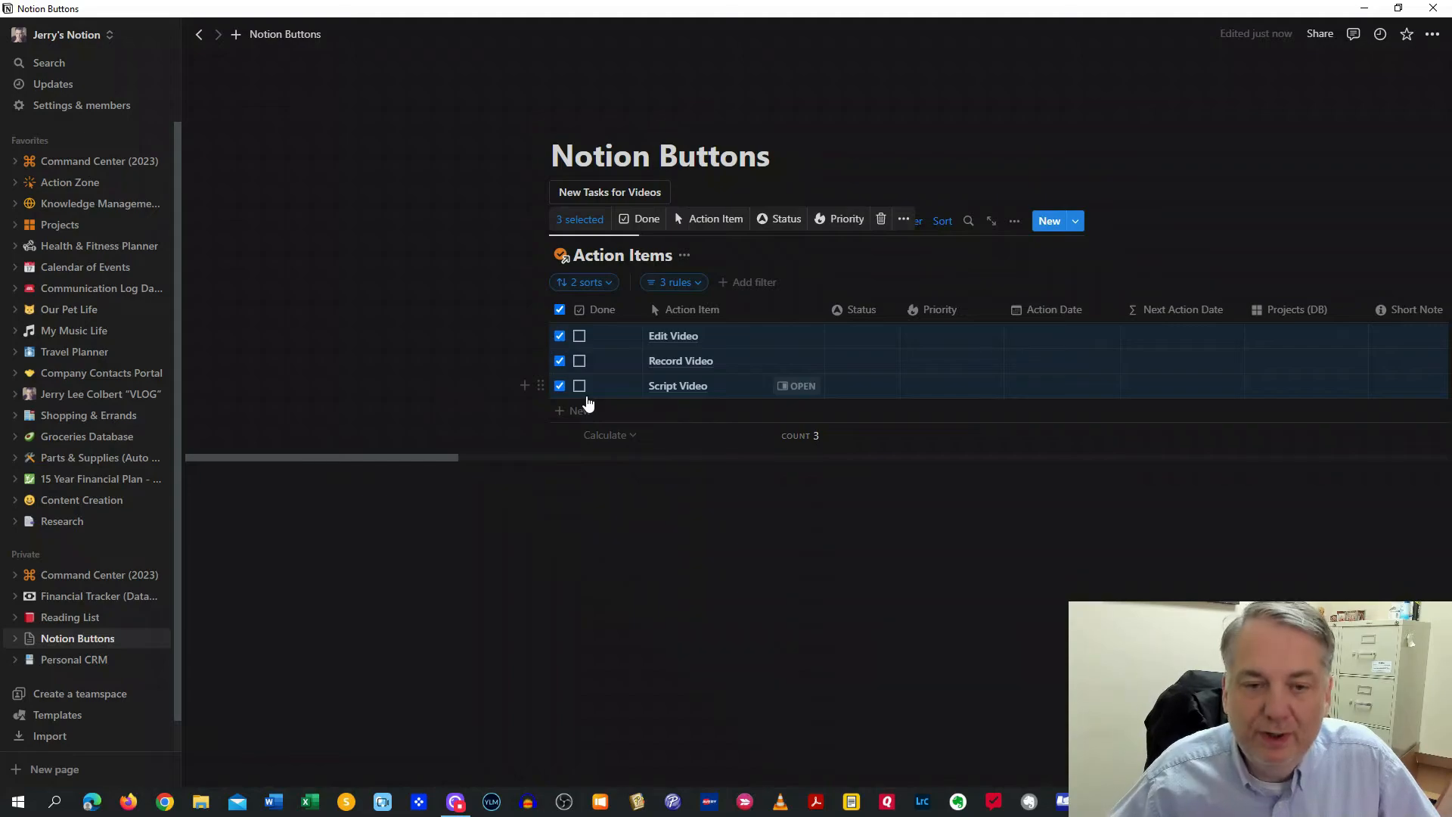
pyautogui.press('Delete')
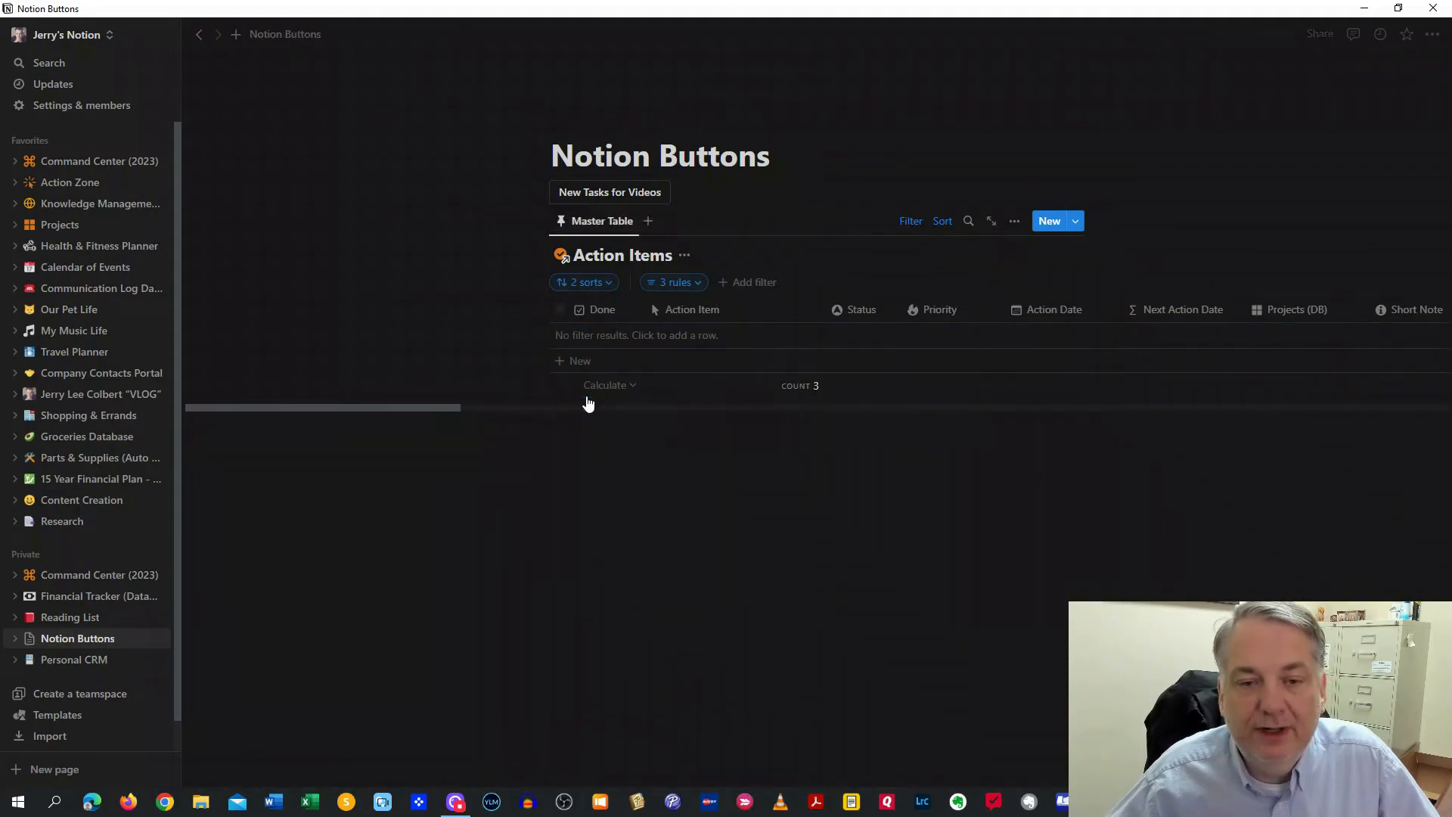
# Delete the linked Action Items view and the New Tasks for Videos button block
pyautogui.moveTo(630, 286); pyautogui.dragTo(686, 341)
pyautogui.press('Delete')
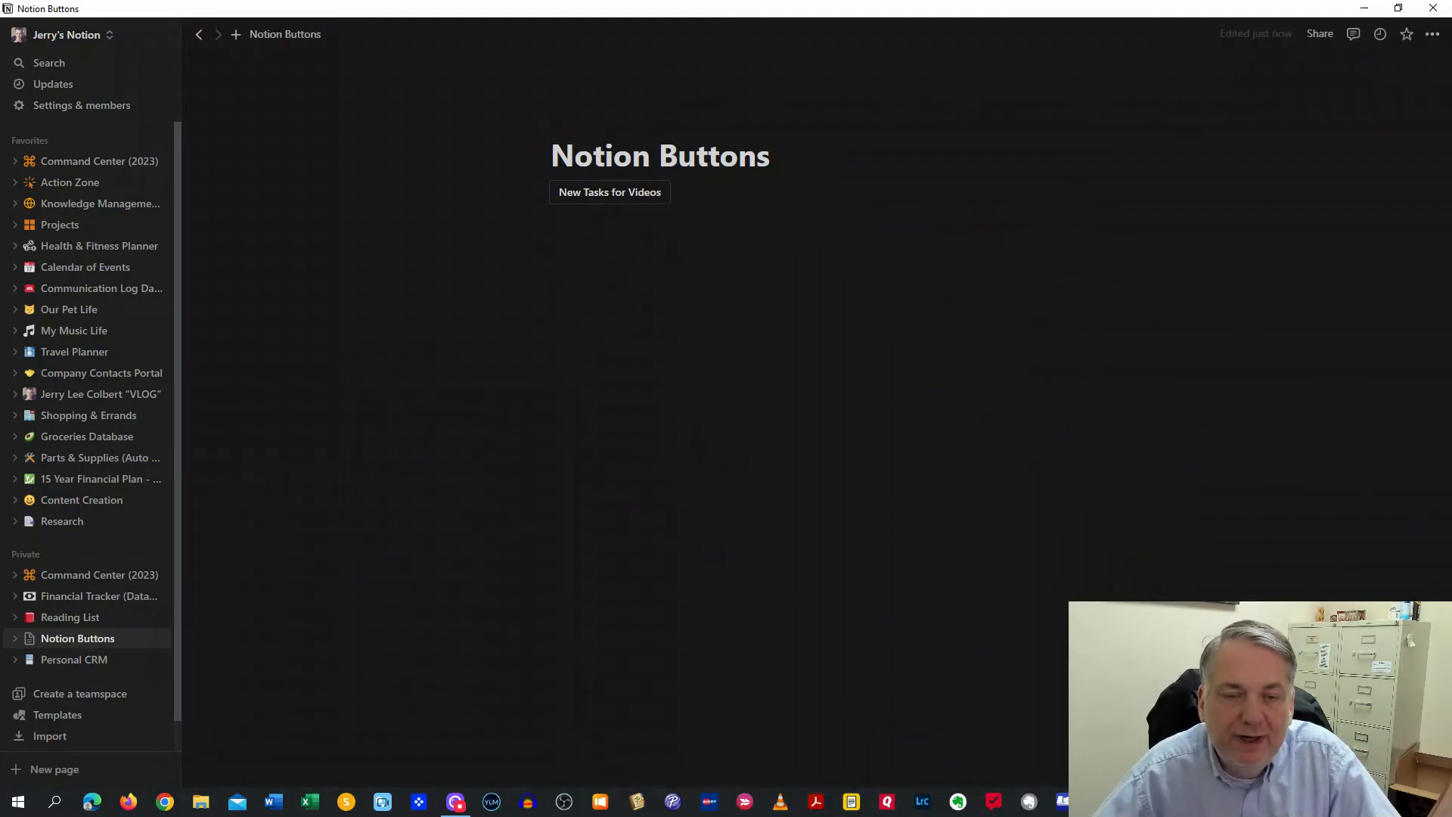
pyautogui.click(683, 192)
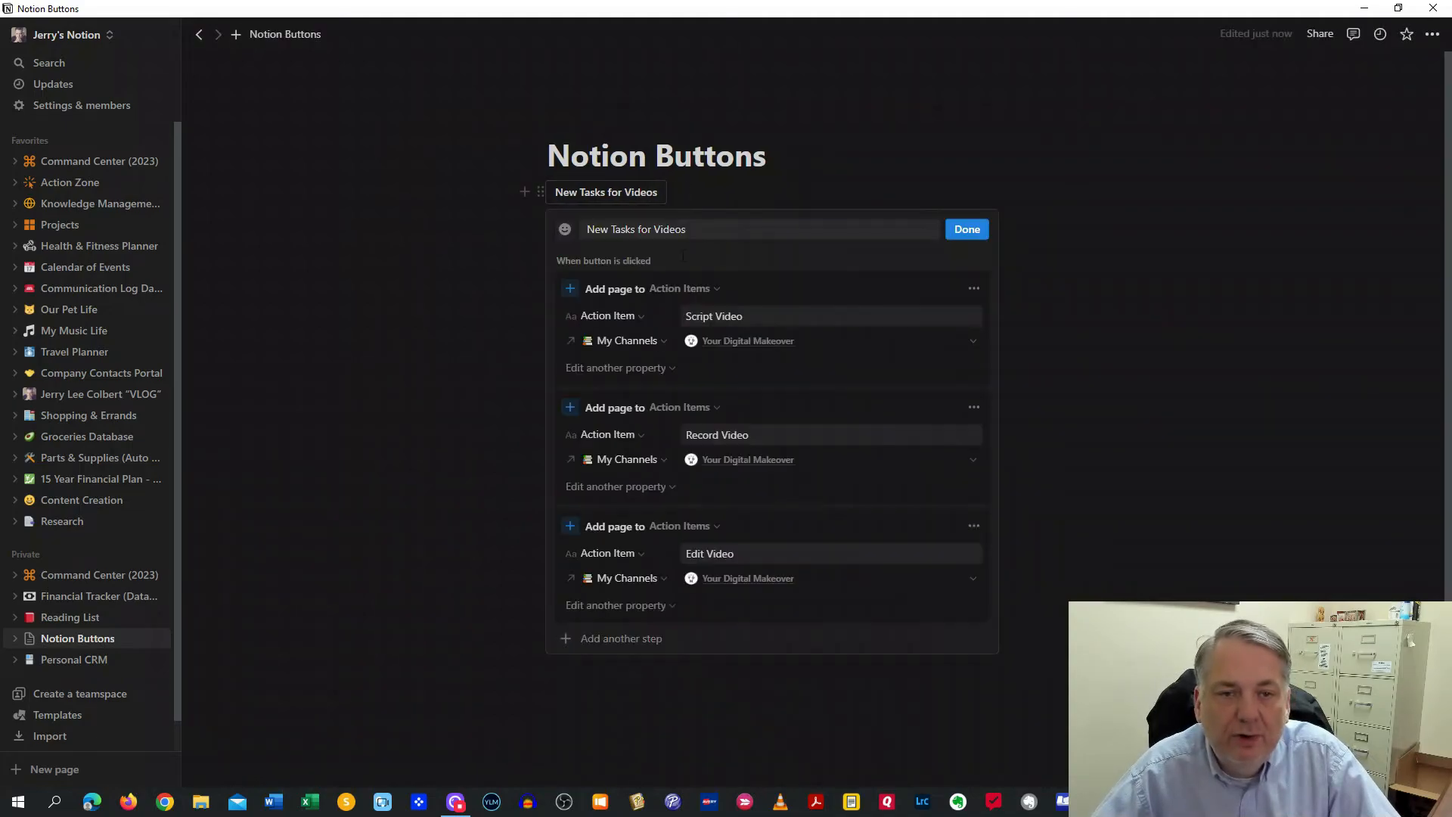
pyautogui.click(663, 605)
pyautogui.click(638, 638)
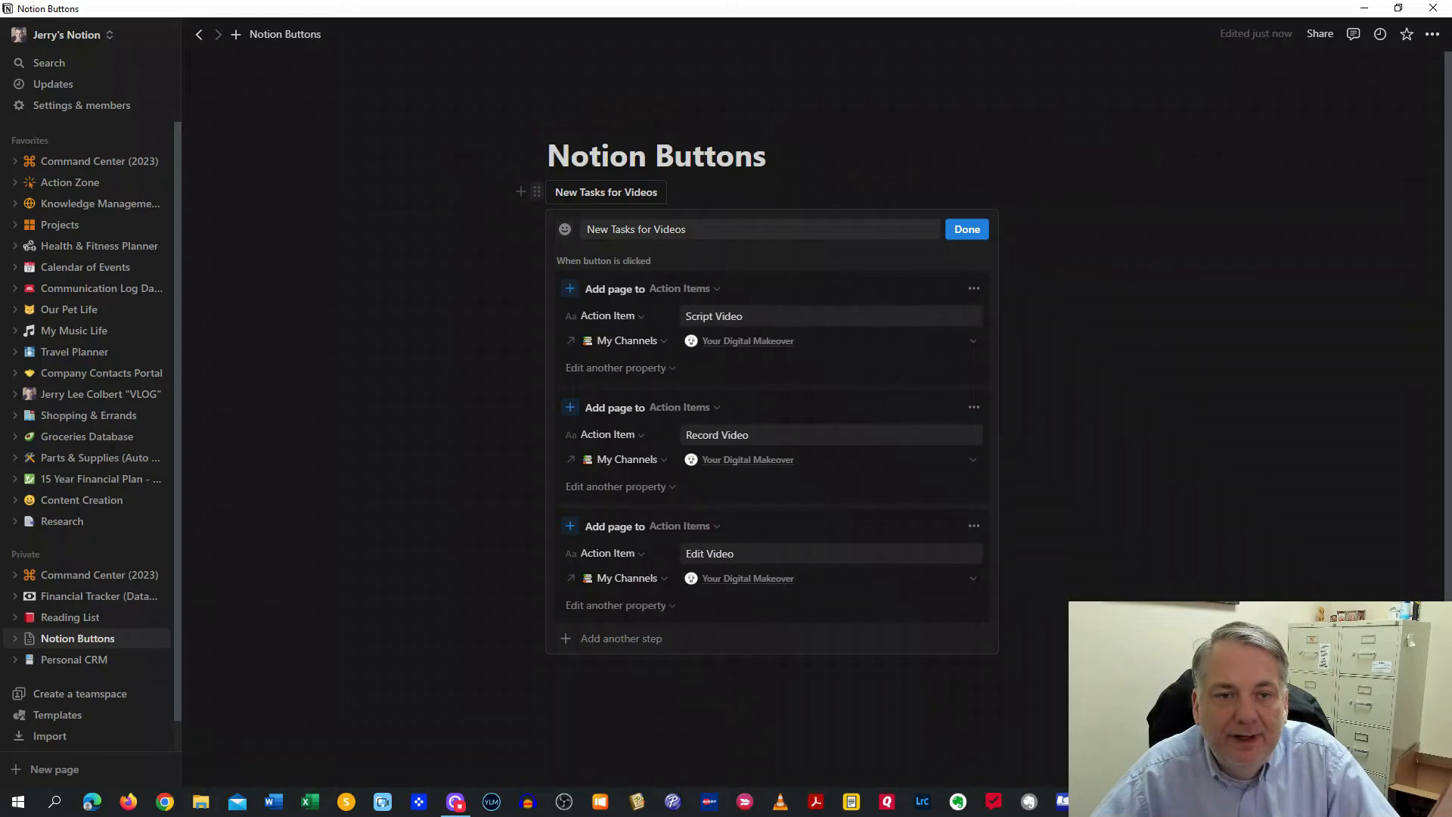
pyautogui.click(536, 192)
pyautogui.click(378, 137)
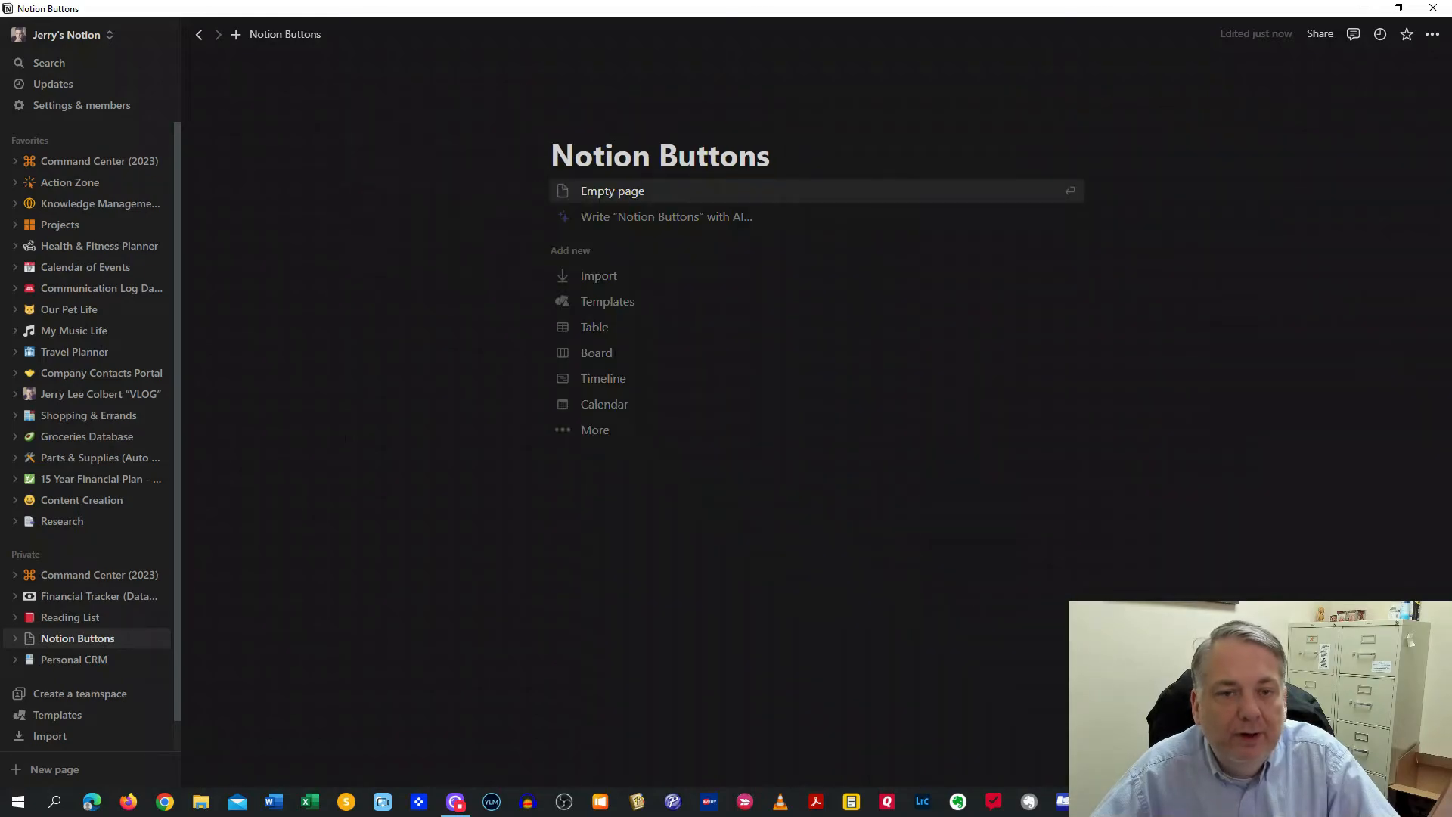
# Browse the Action Zone page's buttons and Today's Action Items tables of one-time and recurring tasks
pyautogui.click(80, 187)
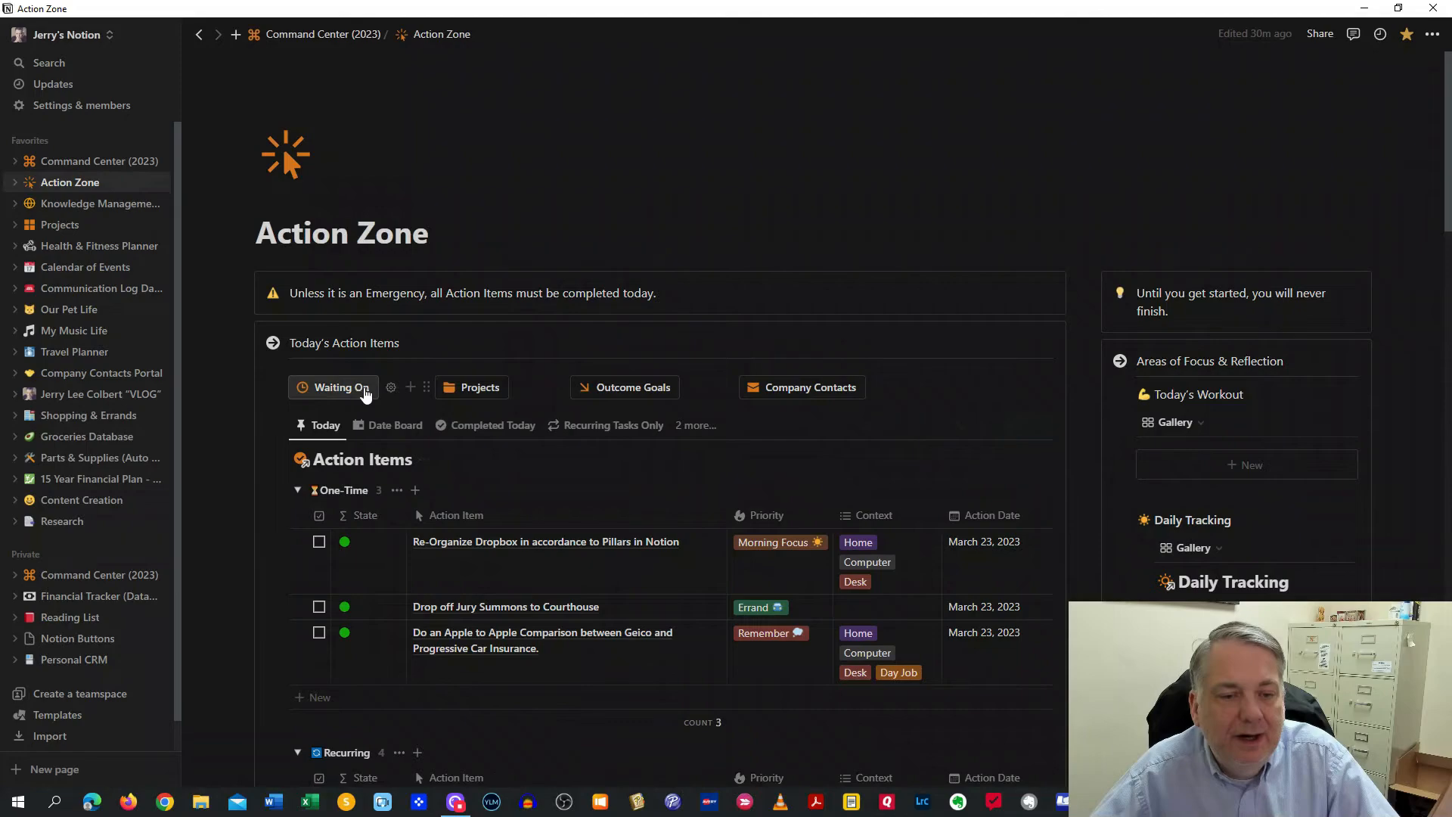
pyautogui.scroll(-4, 514, 556)
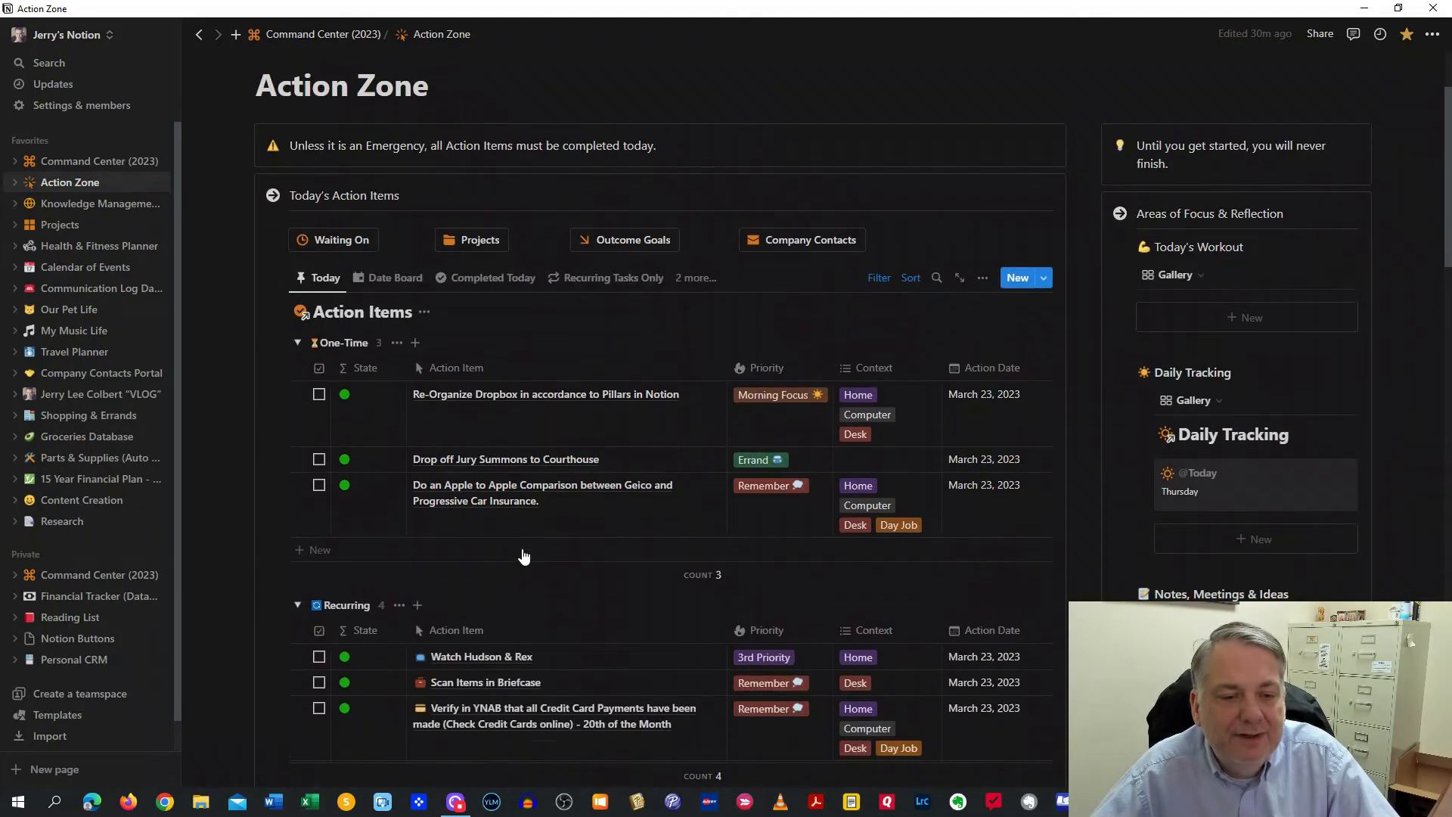
pyautogui.scroll(3, 453, 492)
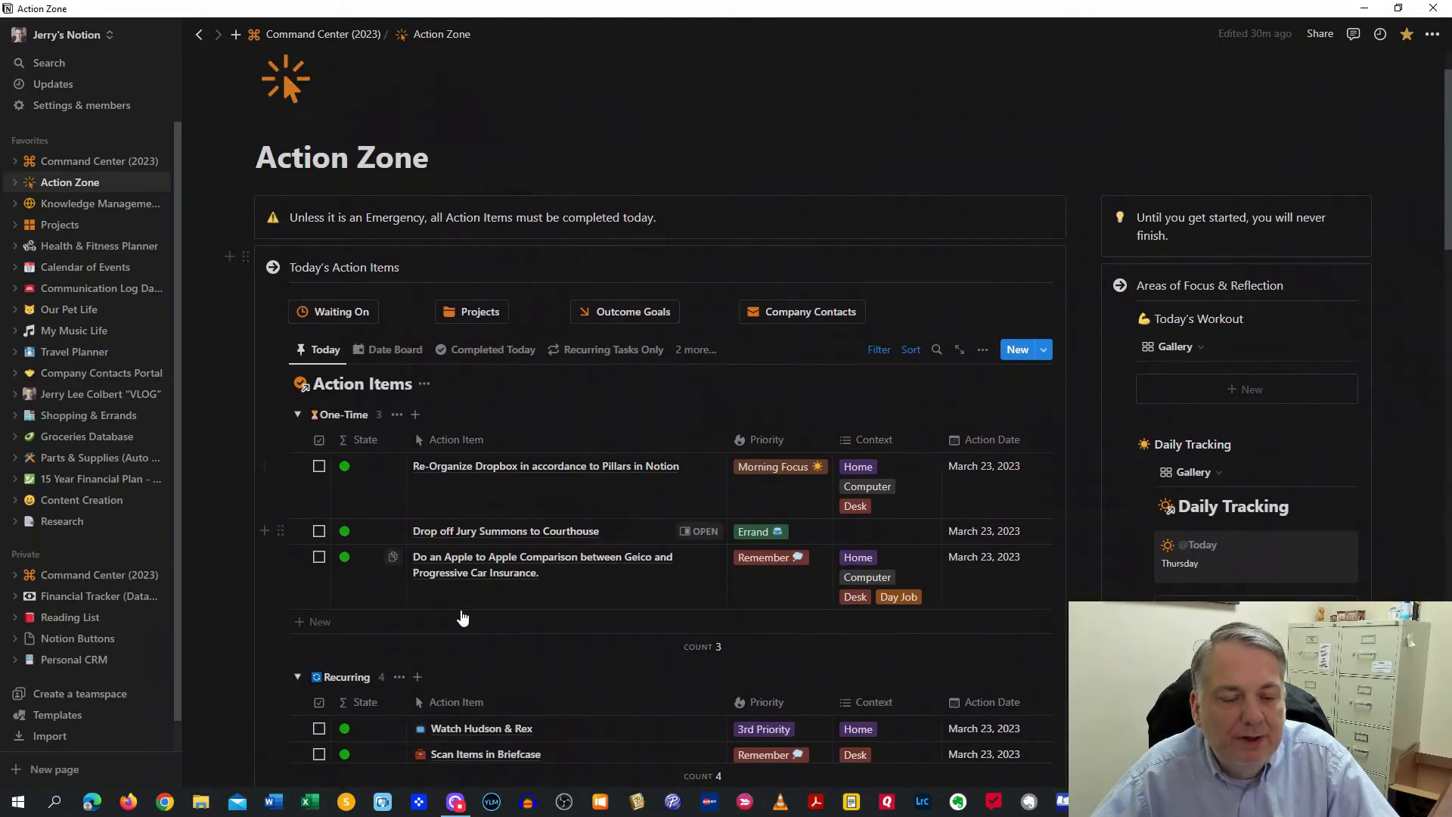
pyautogui.scroll(-2, 370, 665)
pyautogui.scroll(-1, 454, 605)
pyautogui.scroll(3, 513, 568)
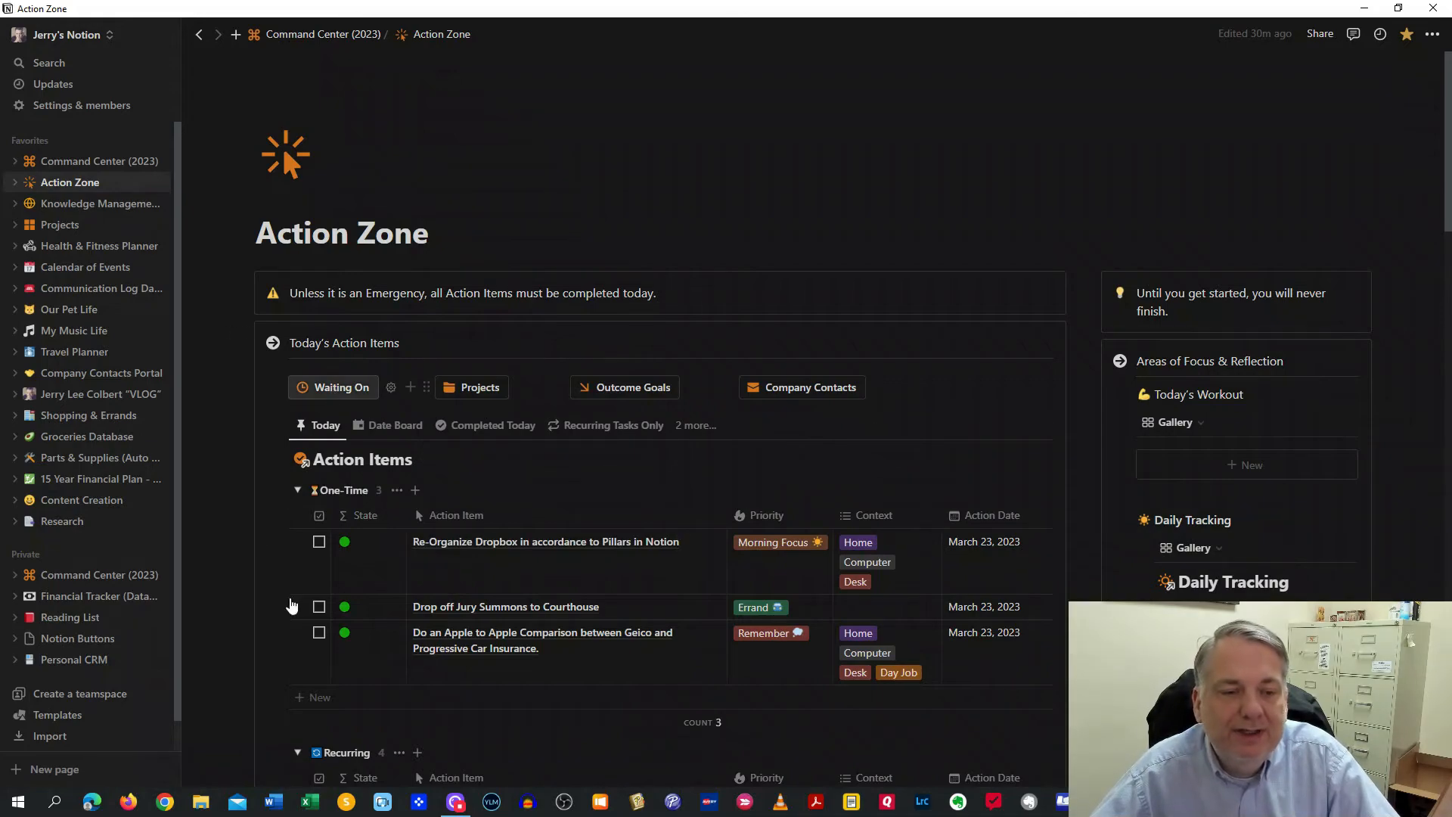
pyautogui.scroll(-1, 454, 614)
pyautogui.scroll(1, 454, 620)
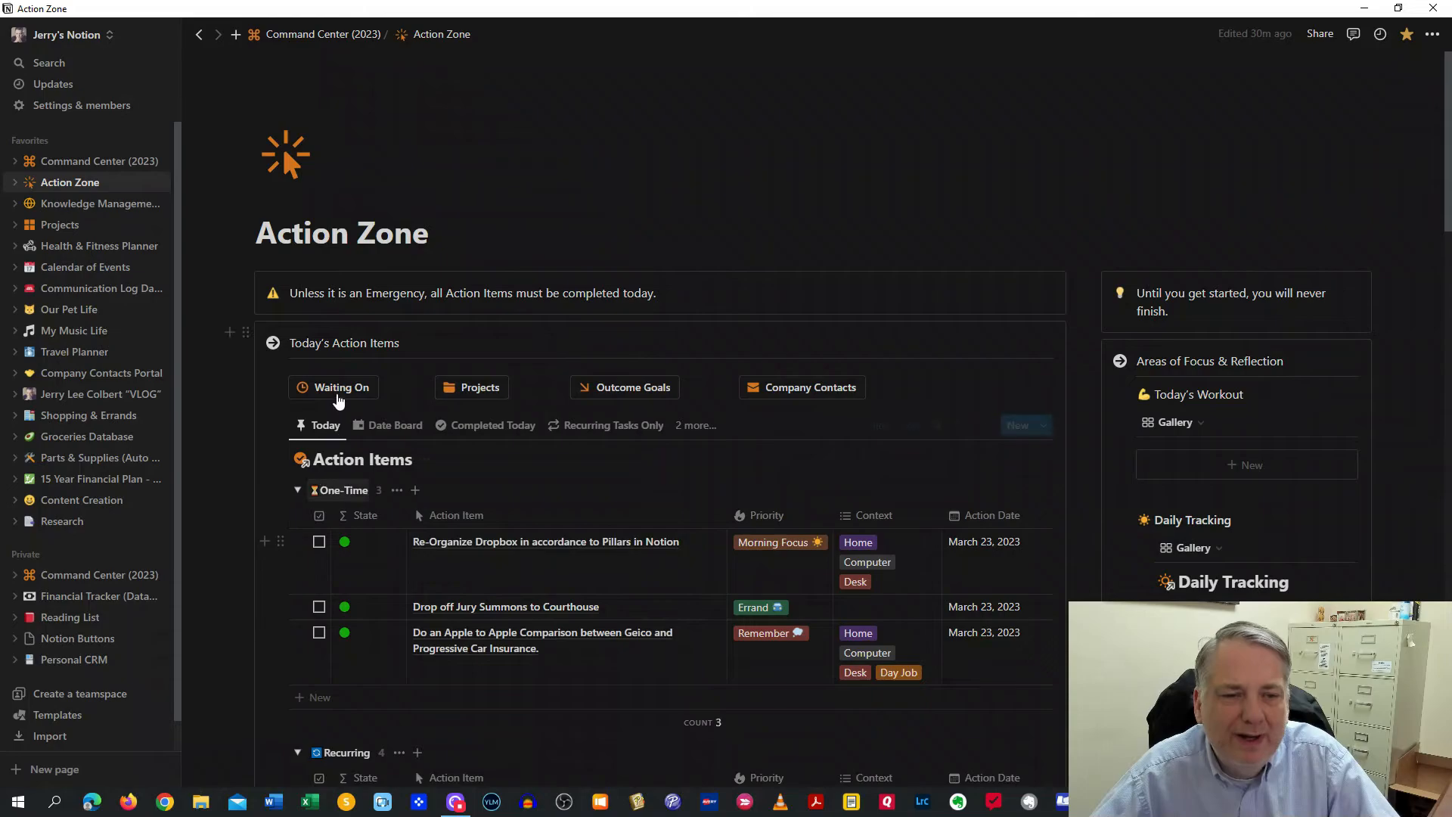
pyautogui.scroll(-15, 479, 467)
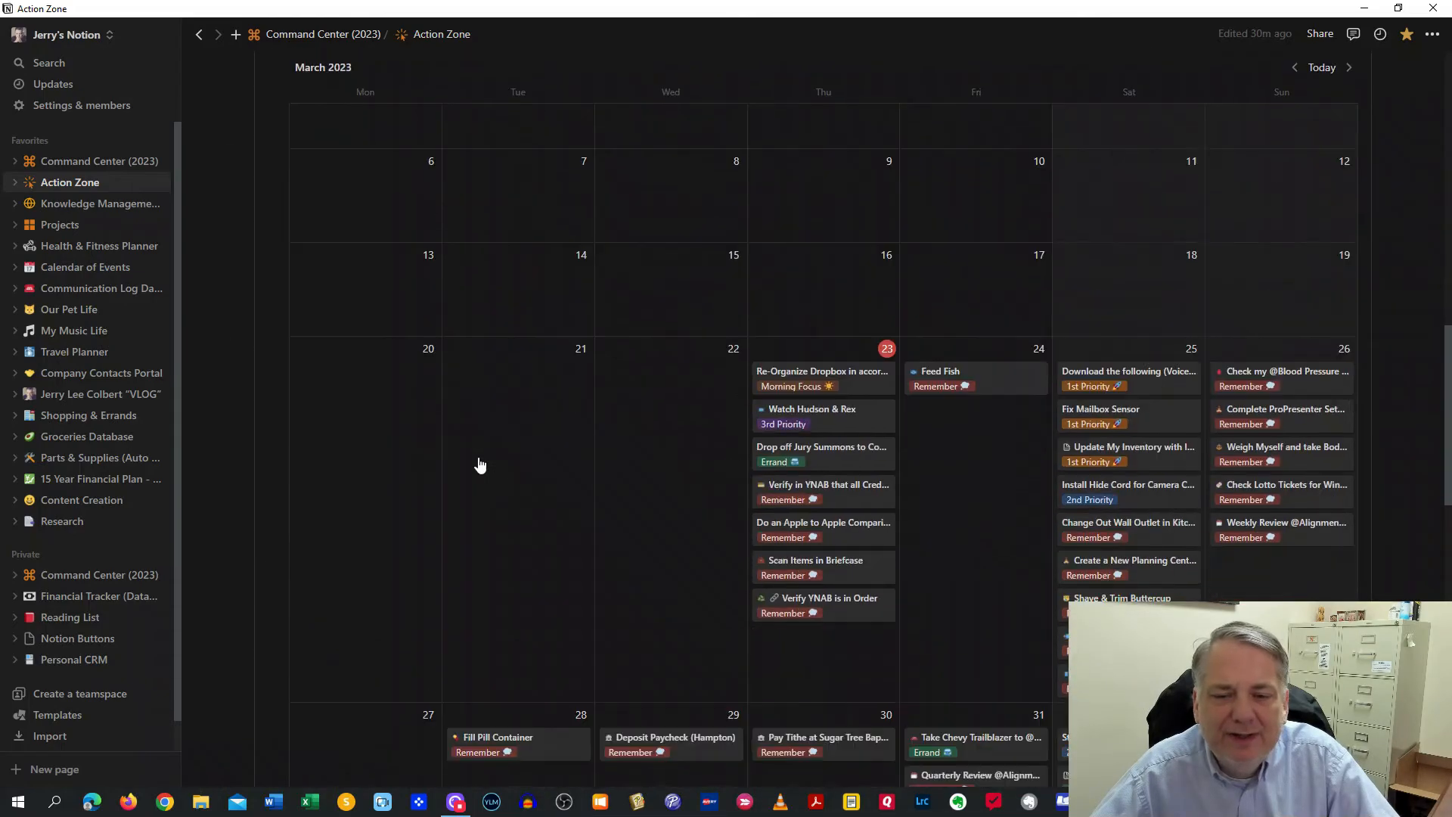
pyautogui.scroll(-11, 479, 465)
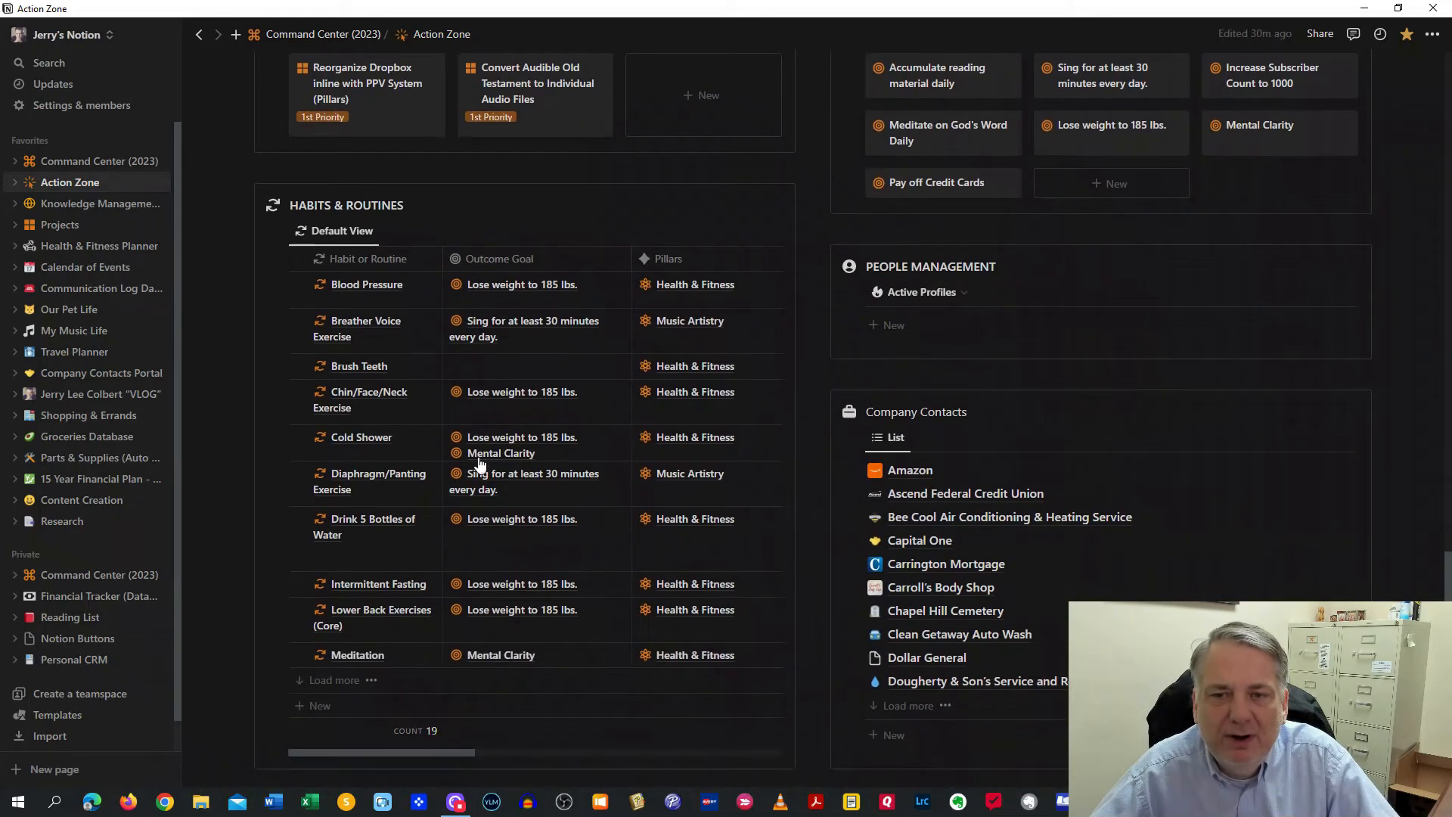
pyautogui.scroll(3, 480, 464)
pyautogui.scroll(-2, 479, 458)
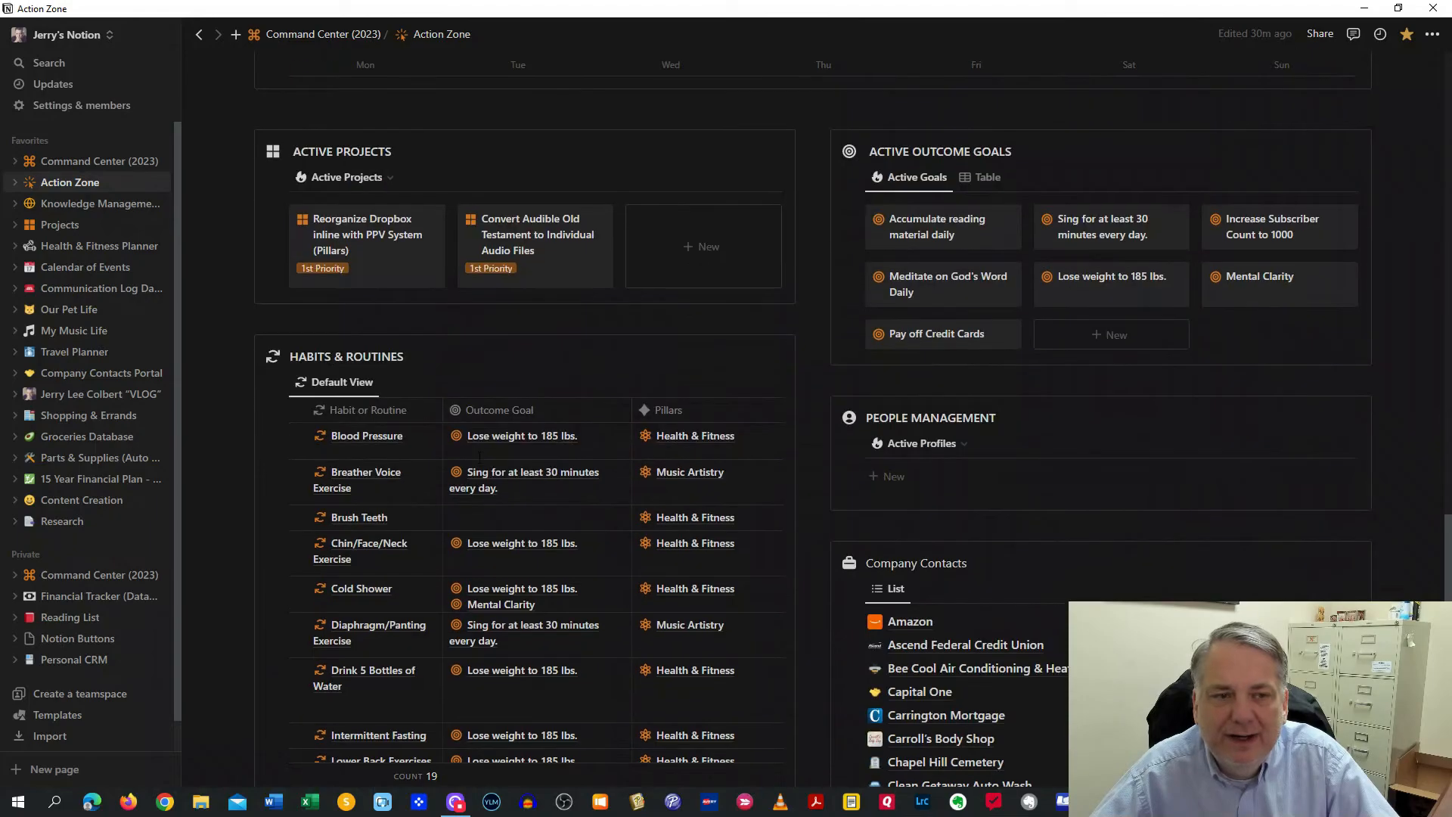
pyautogui.scroll(10, 478, 463)
pyautogui.scroll(7, 478, 462)
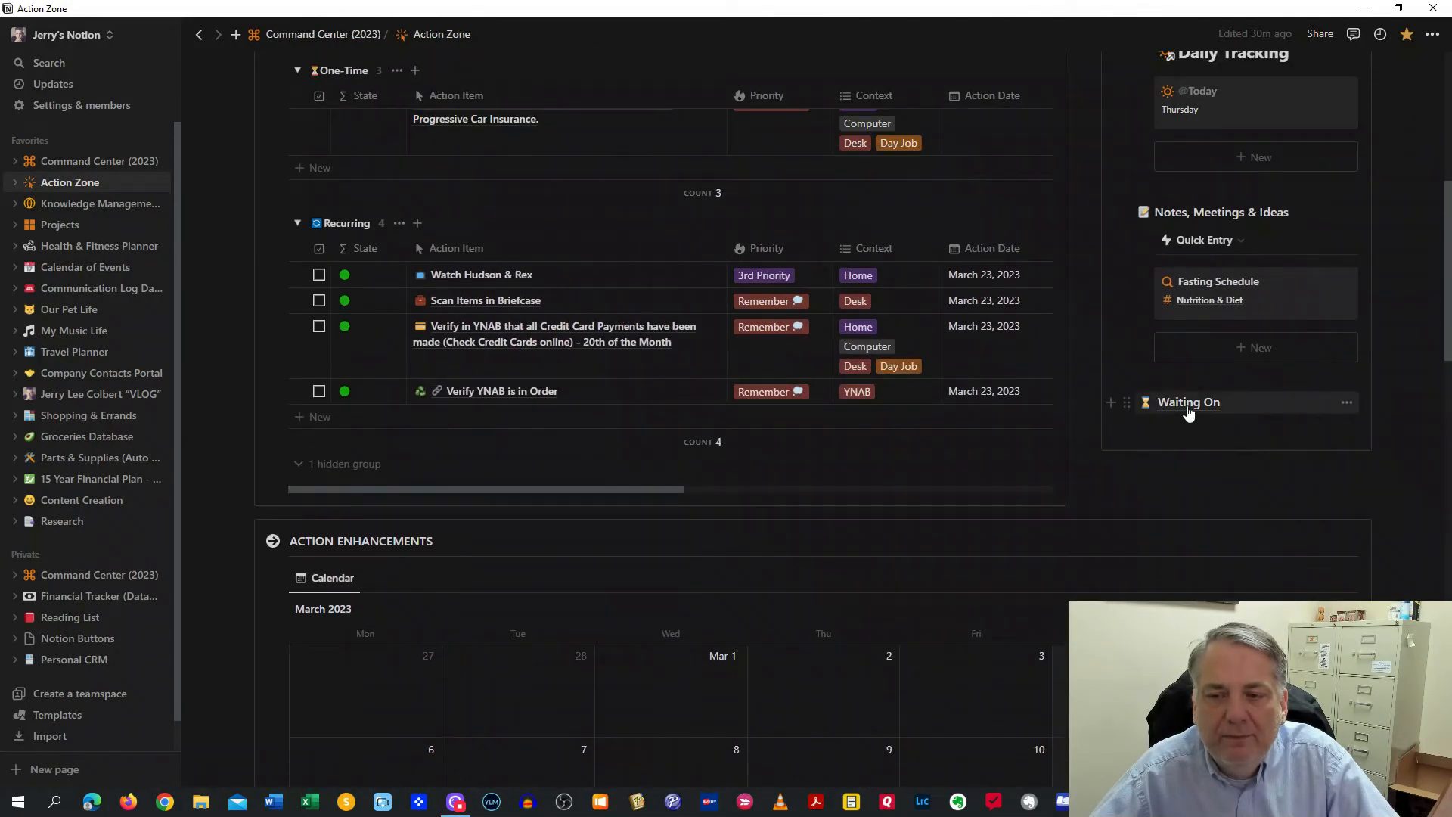
pyautogui.scroll(4, 729, 534)
pyautogui.scroll(3, 730, 534)
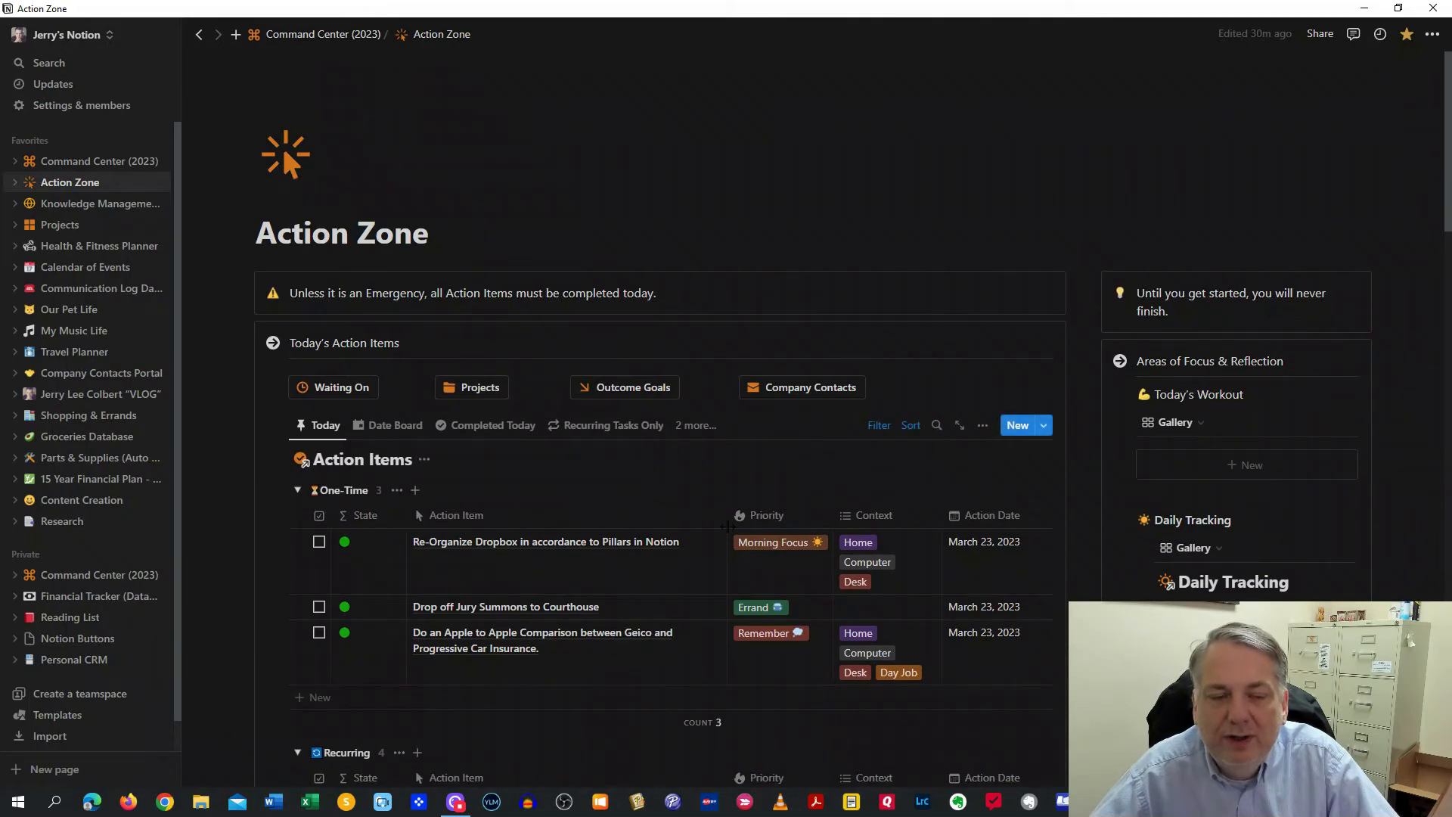
pyautogui.click(341, 388)
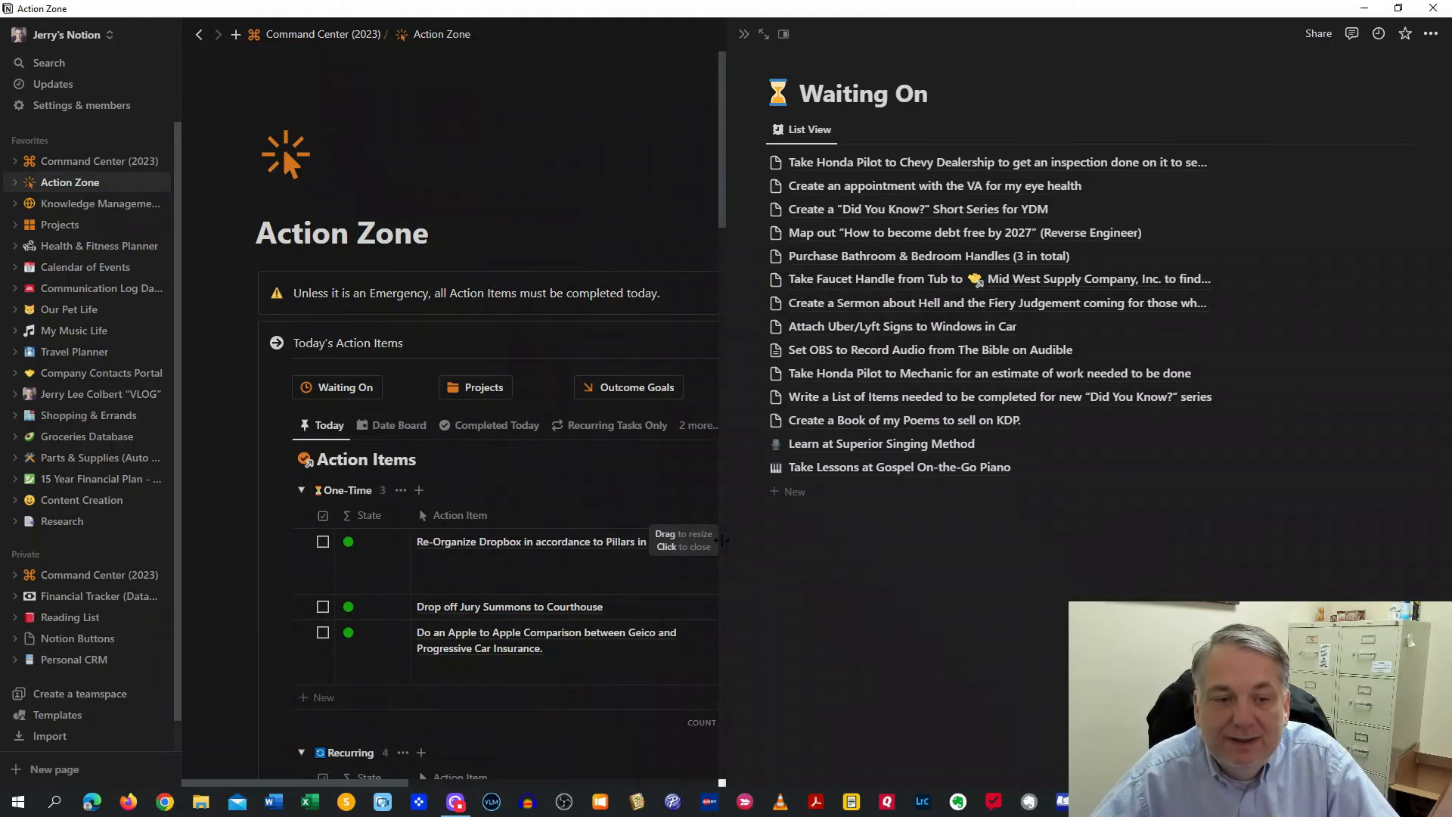
pyautogui.moveTo(834, 190)
pyautogui.mouseDown()
pyautogui.moveTo(632, 369)
pyautogui.moveTo(616, 529)
pyautogui.moveTo(427, 594)
pyautogui.moveTo(425, 625)
pyautogui.moveTo(420, 605)
pyautogui.moveTo(851, 212)
pyautogui.moveTo(846, 177)
pyautogui.moveTo(828, 186)
pyautogui.mouseUp()
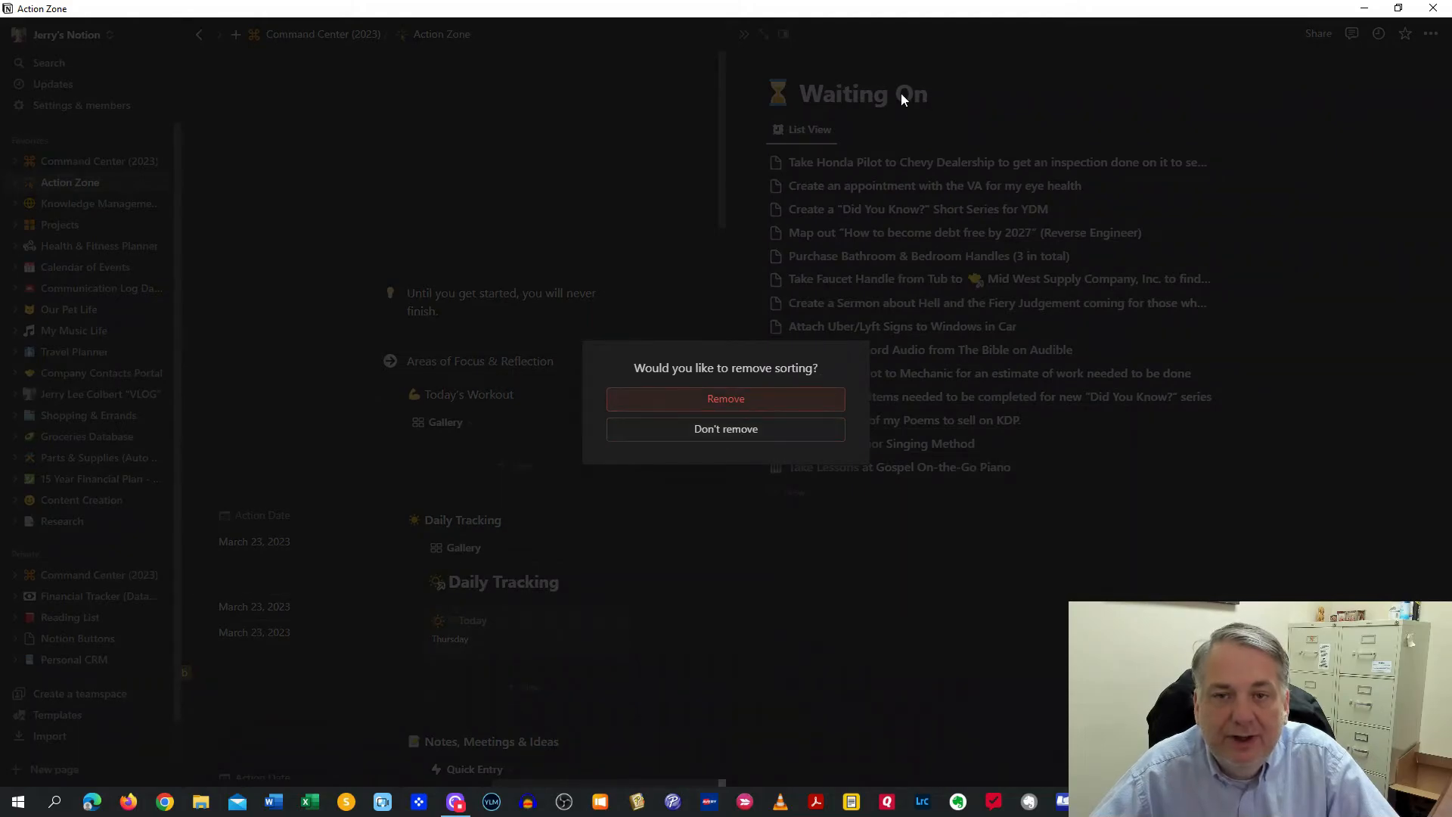
pyautogui.click(776, 442)
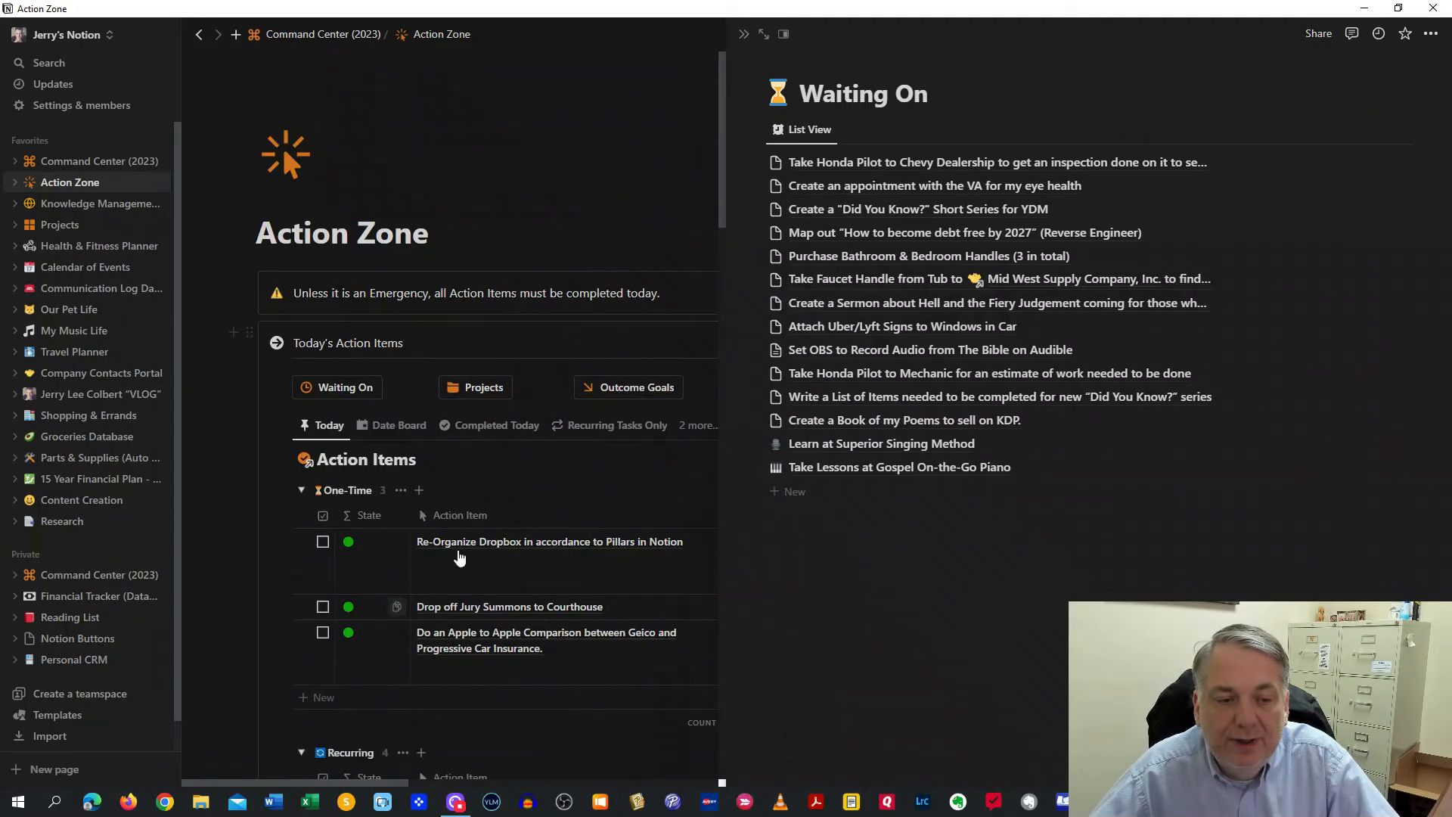
pyautogui.scroll(-4, 484, 533)
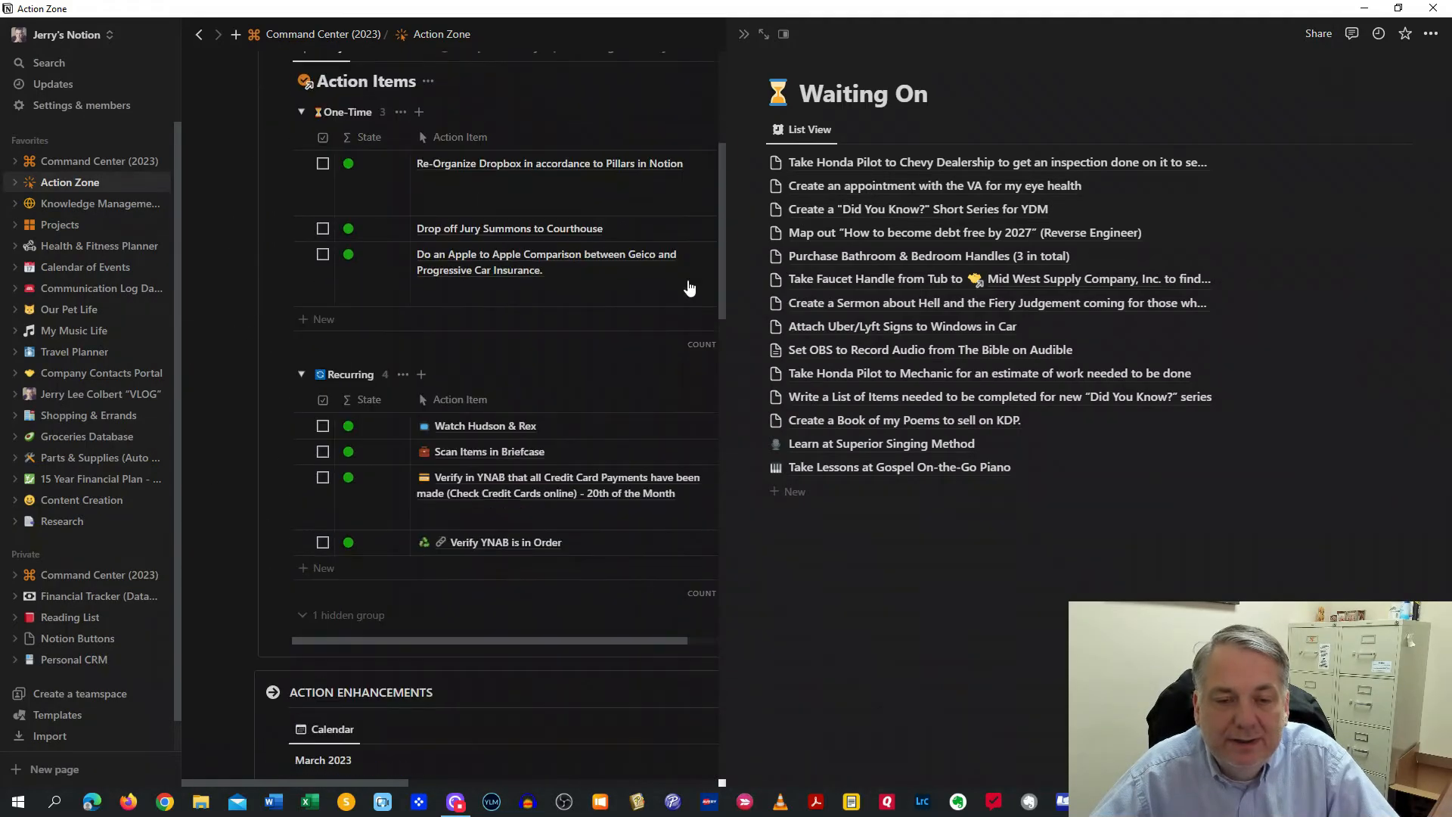
pyautogui.click(745, 37)
pyautogui.scroll(5, 613, 408)
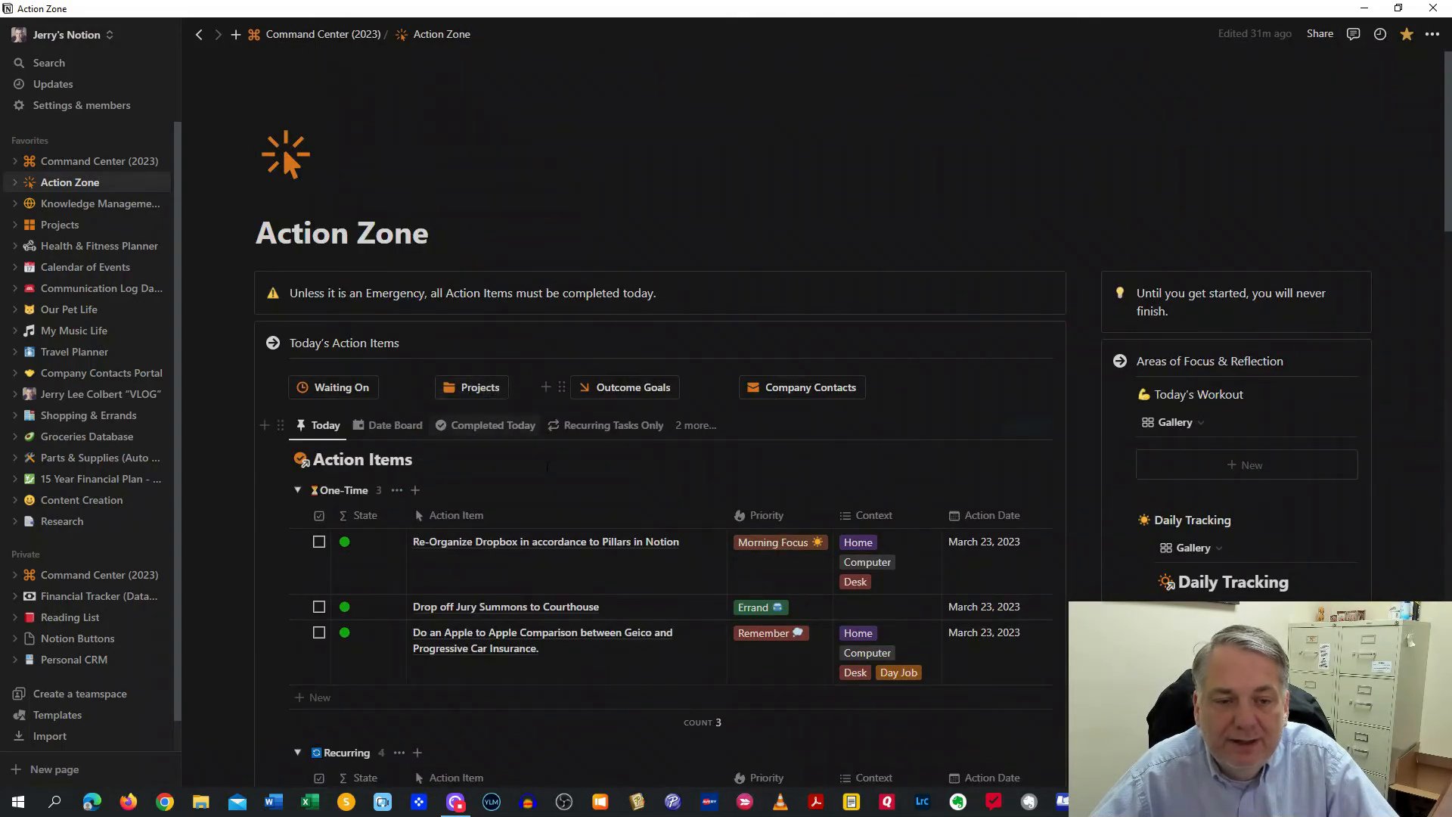
pyautogui.scroll(-12, 522, 431)
pyautogui.scroll(12, 552, 468)
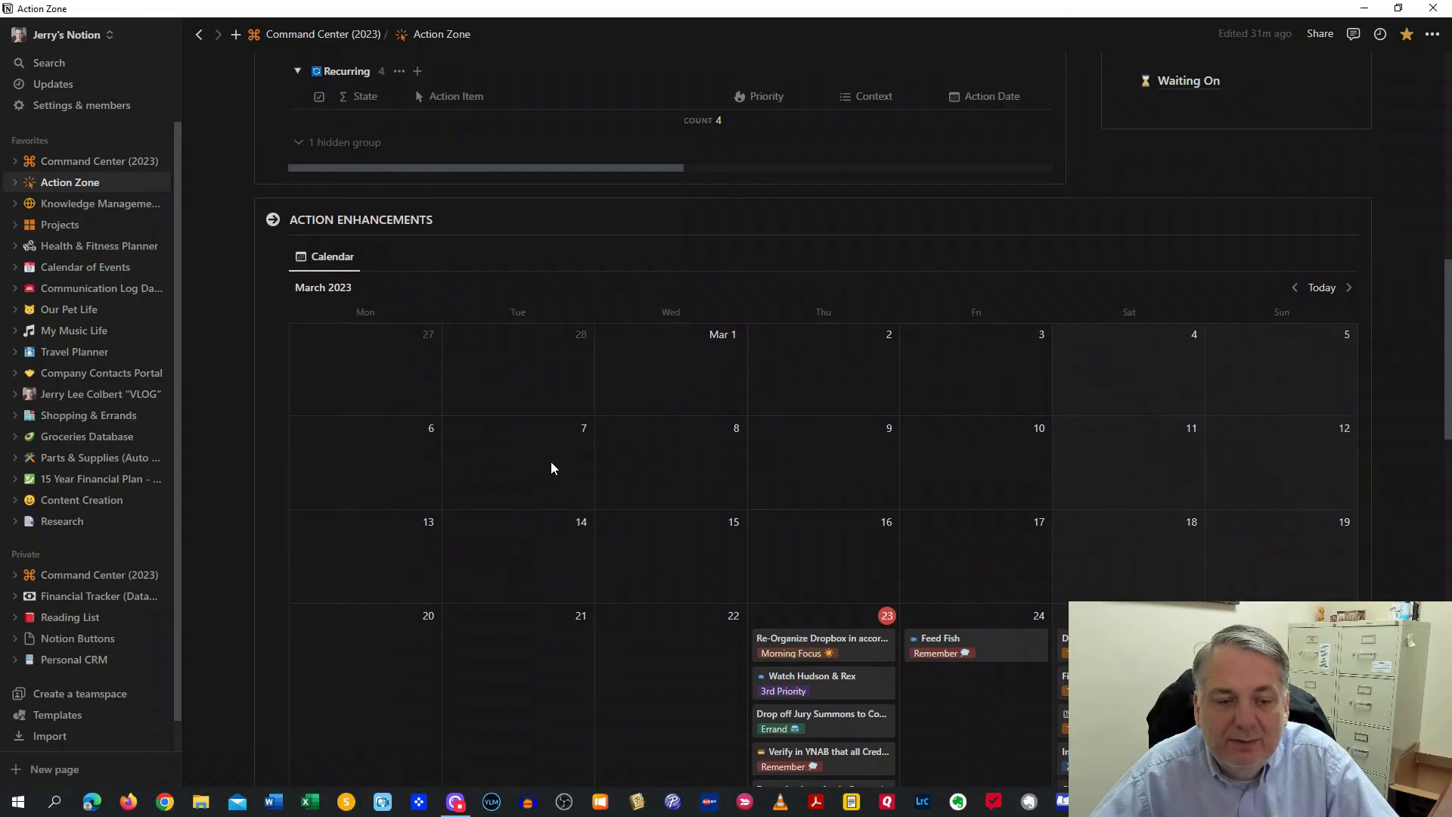
pyautogui.click(481, 388)
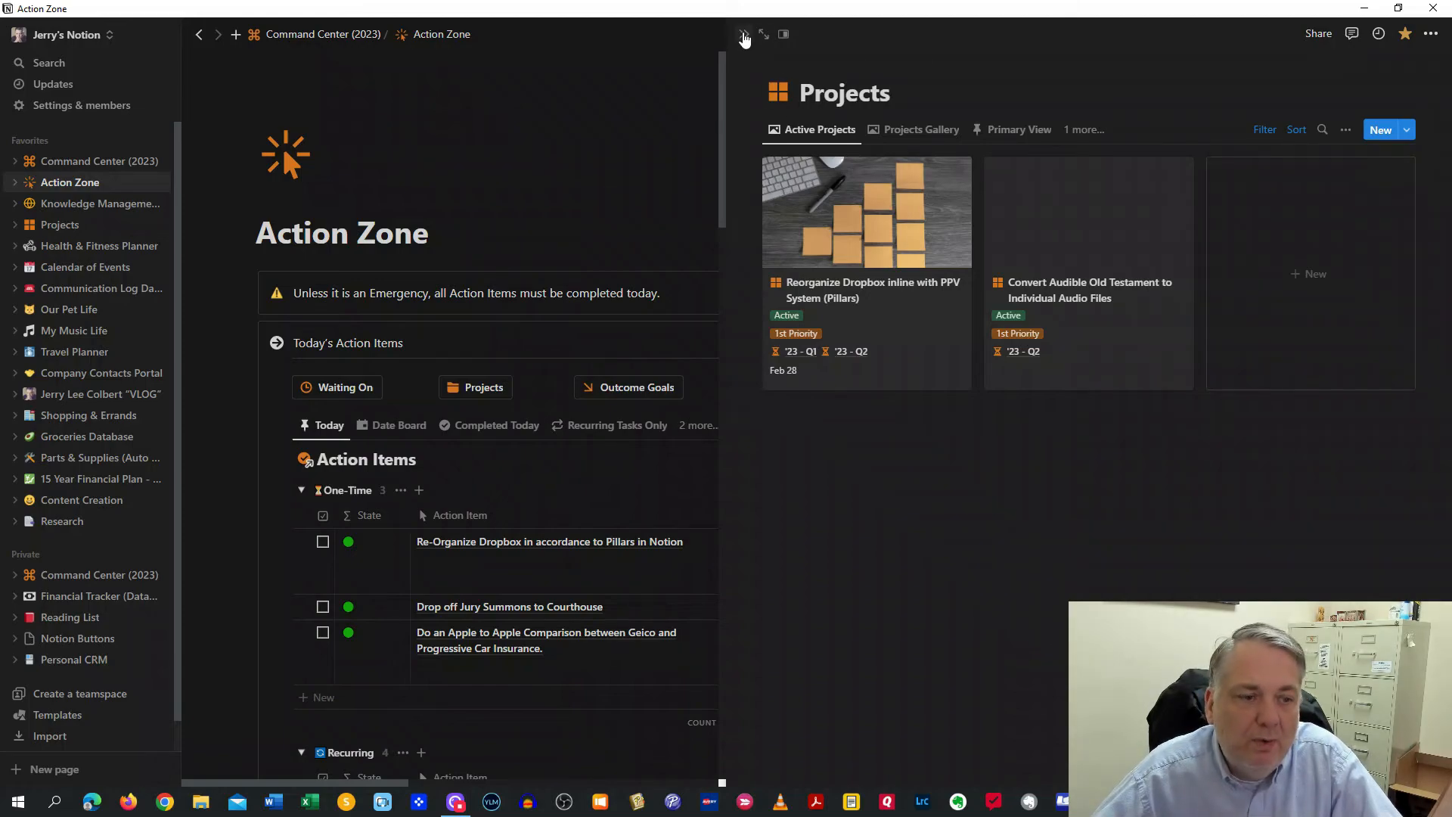
pyautogui.click(744, 35)
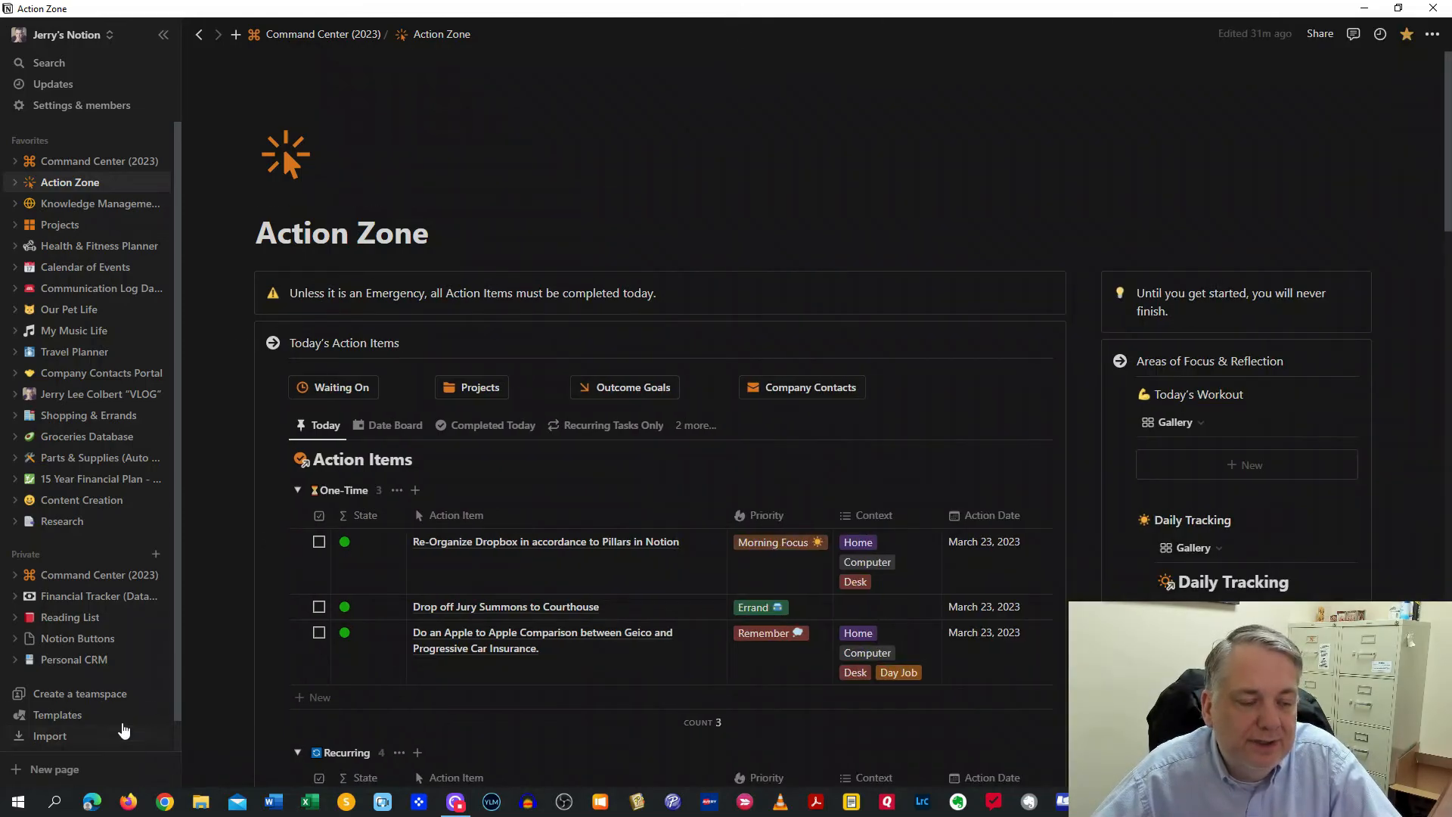
# On the Notion Buttons page, insert a new button with an Open page step
pyautogui.click(92, 642)
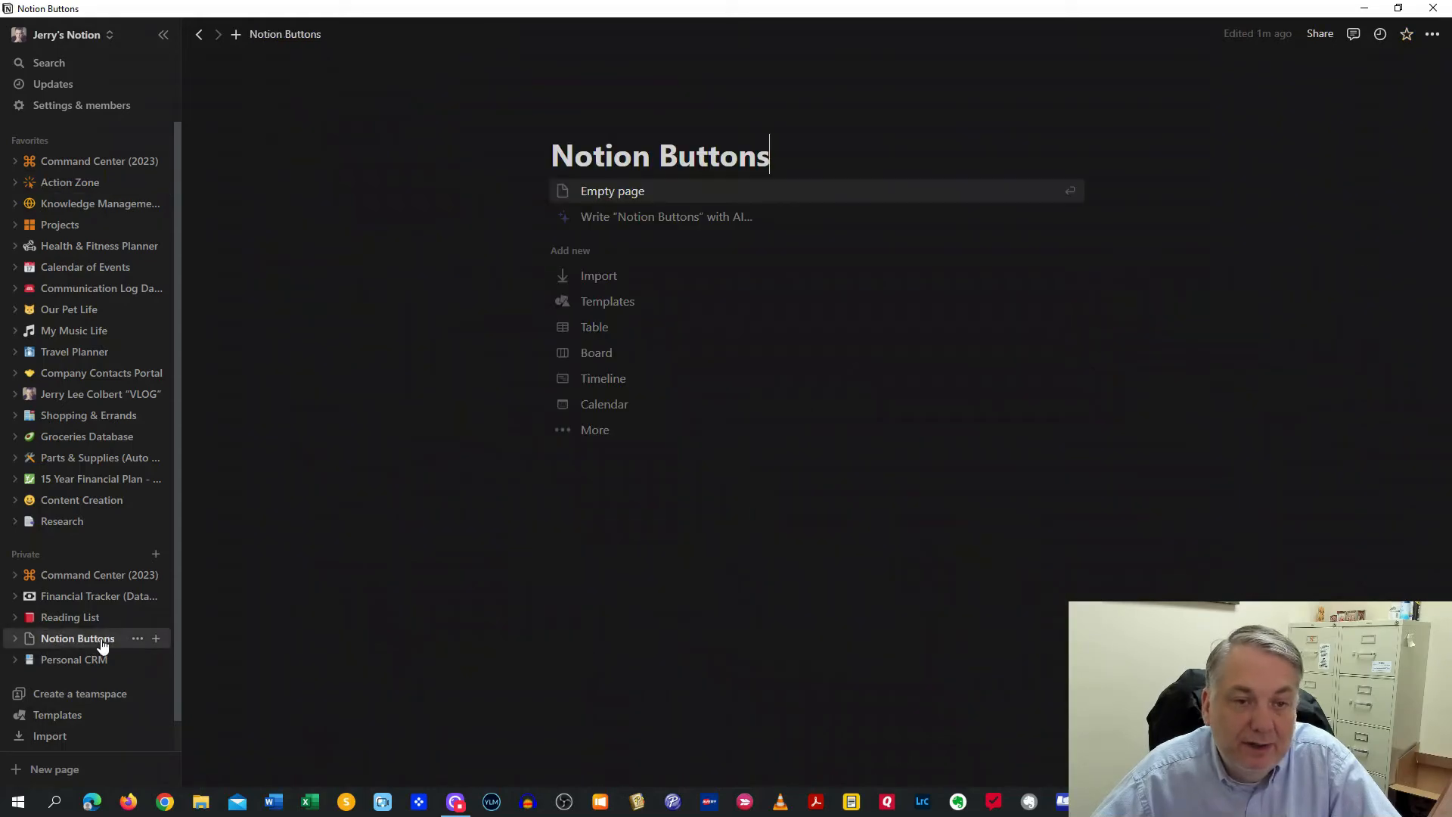
pyautogui.click(608, 192)
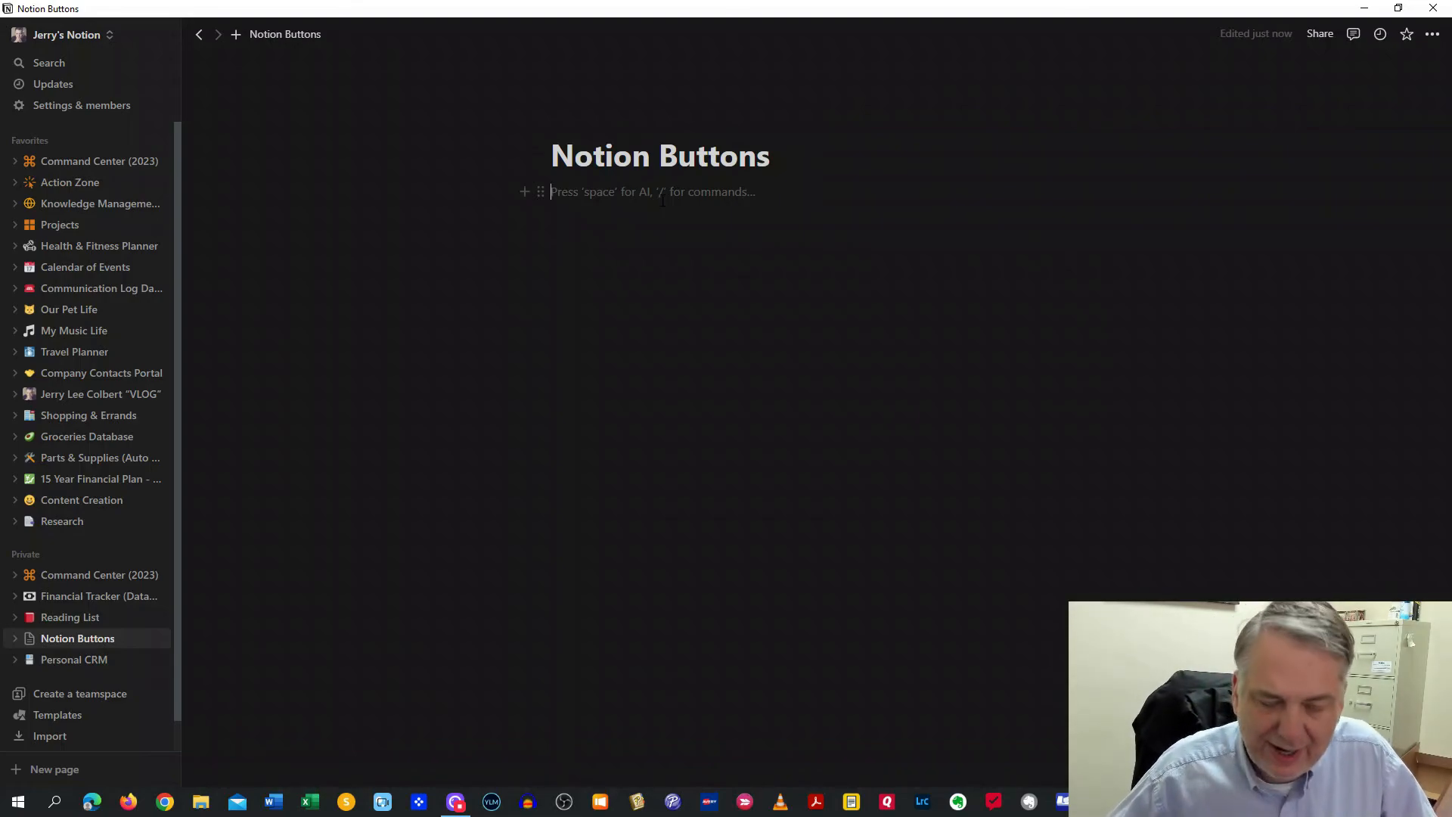
pyautogui.write('/butt')
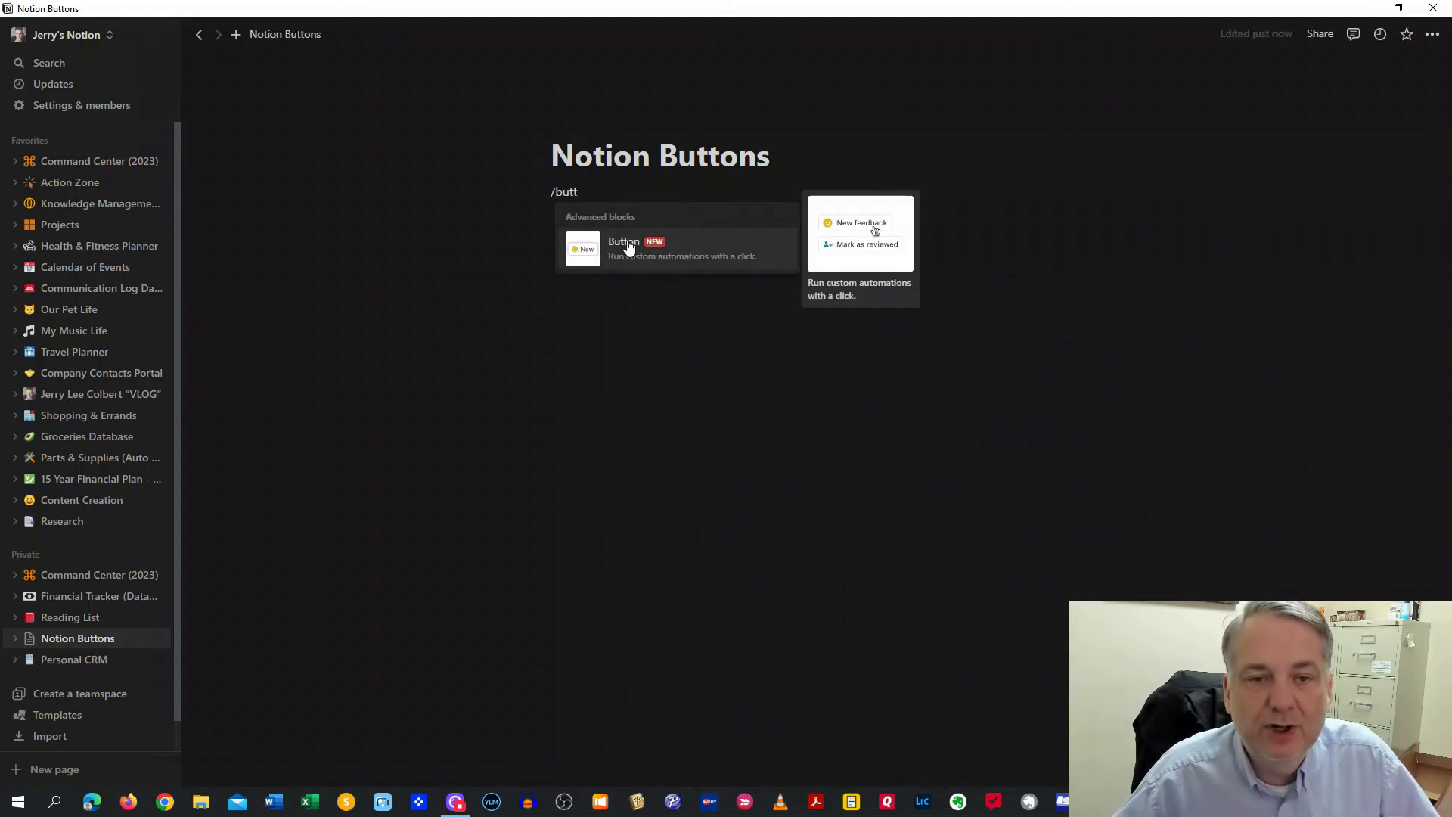
pyautogui.click(627, 242)
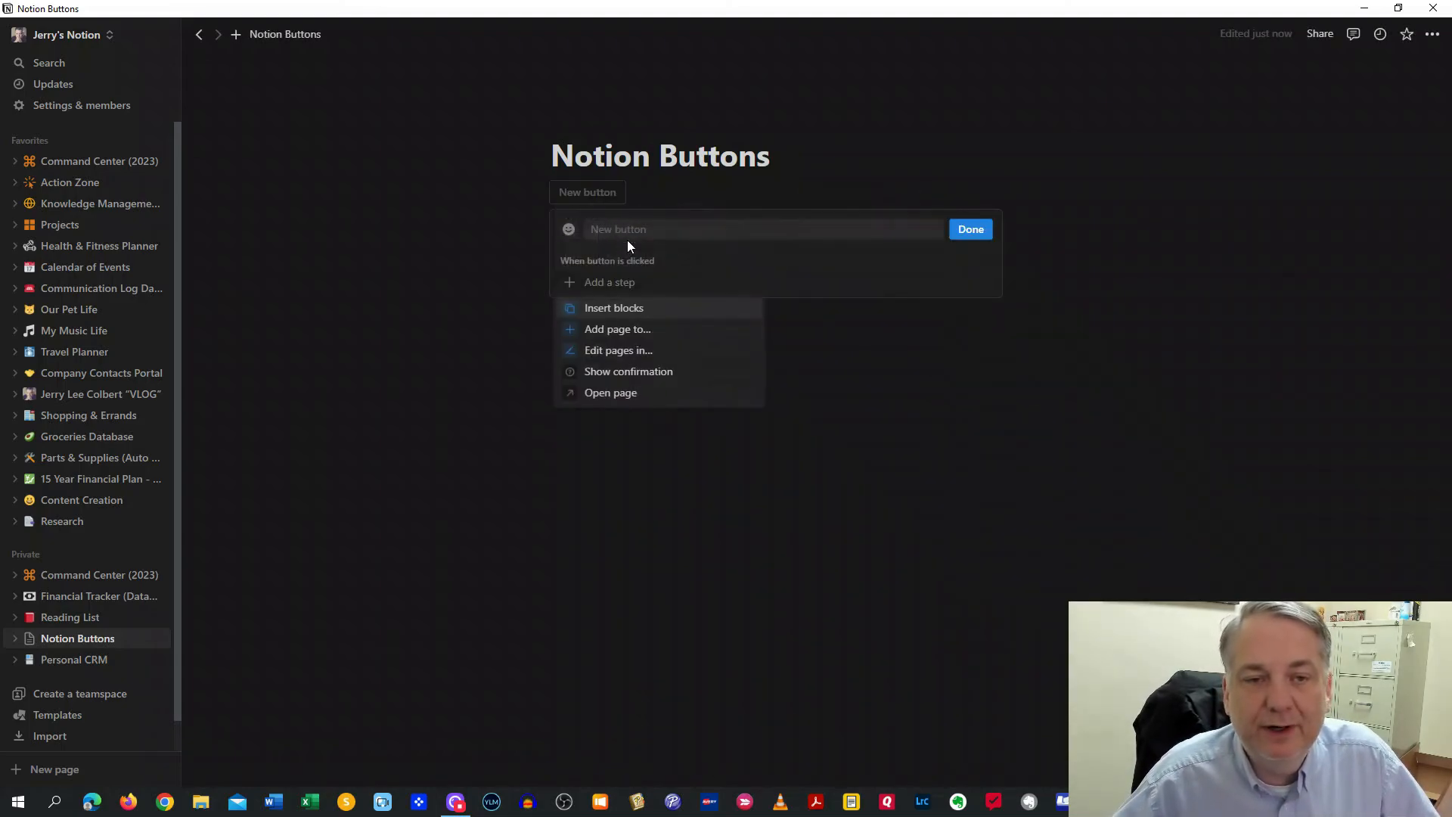
pyautogui.click(625, 394)
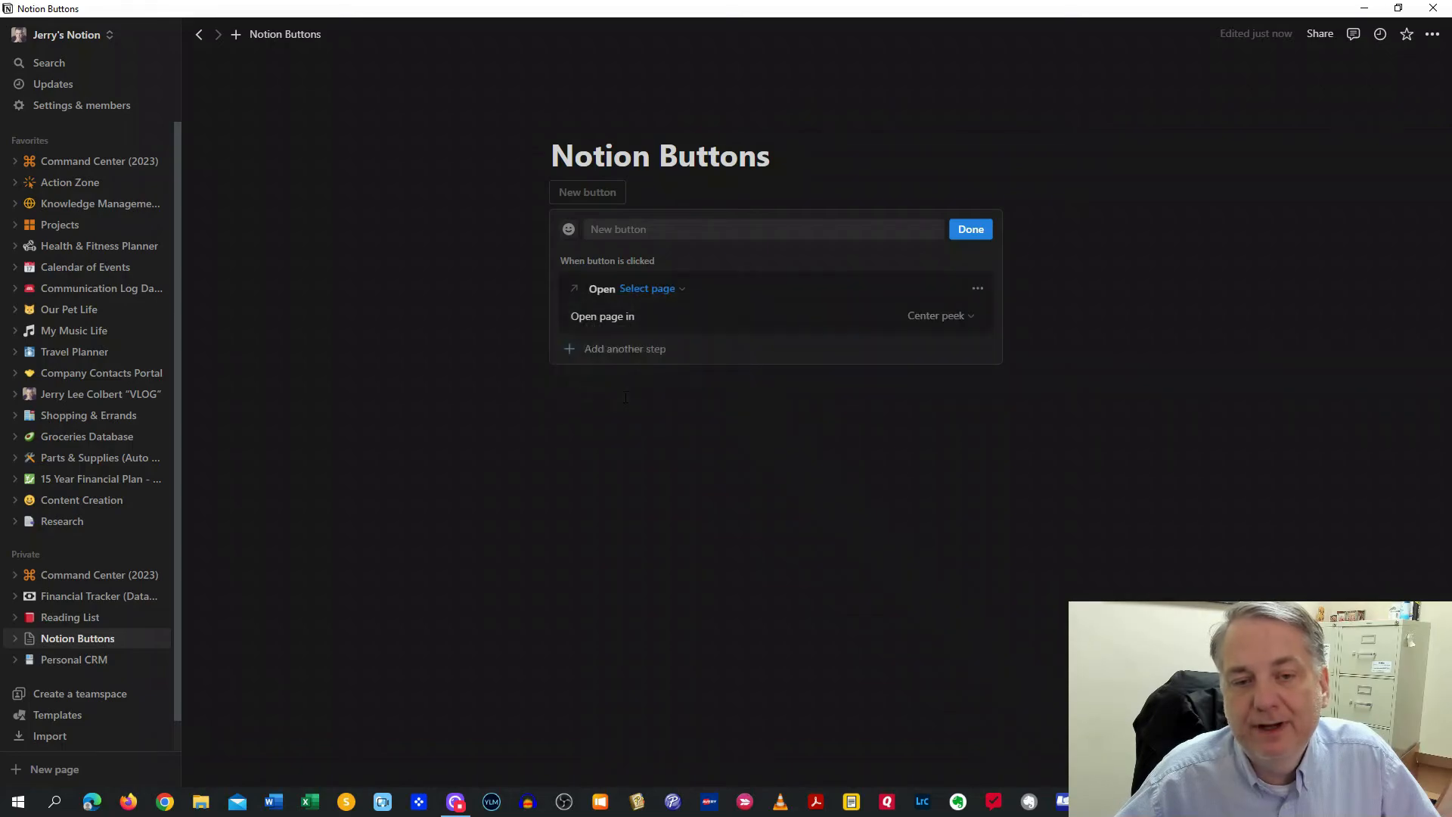
# Point the Open page step at Action Zone, keeping it opening in Center peek
pyautogui.click(673, 290)
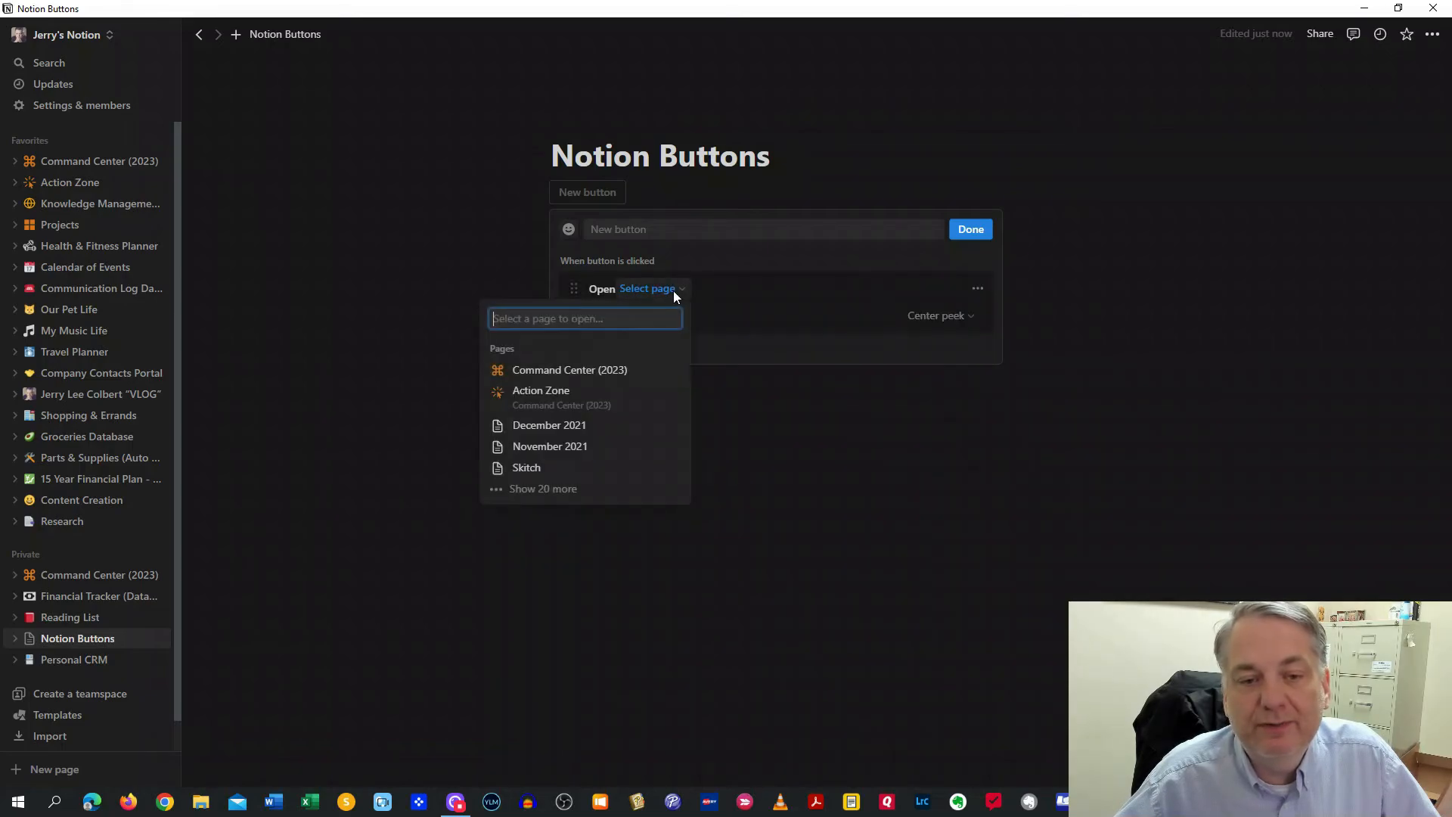
pyautogui.click(556, 392)
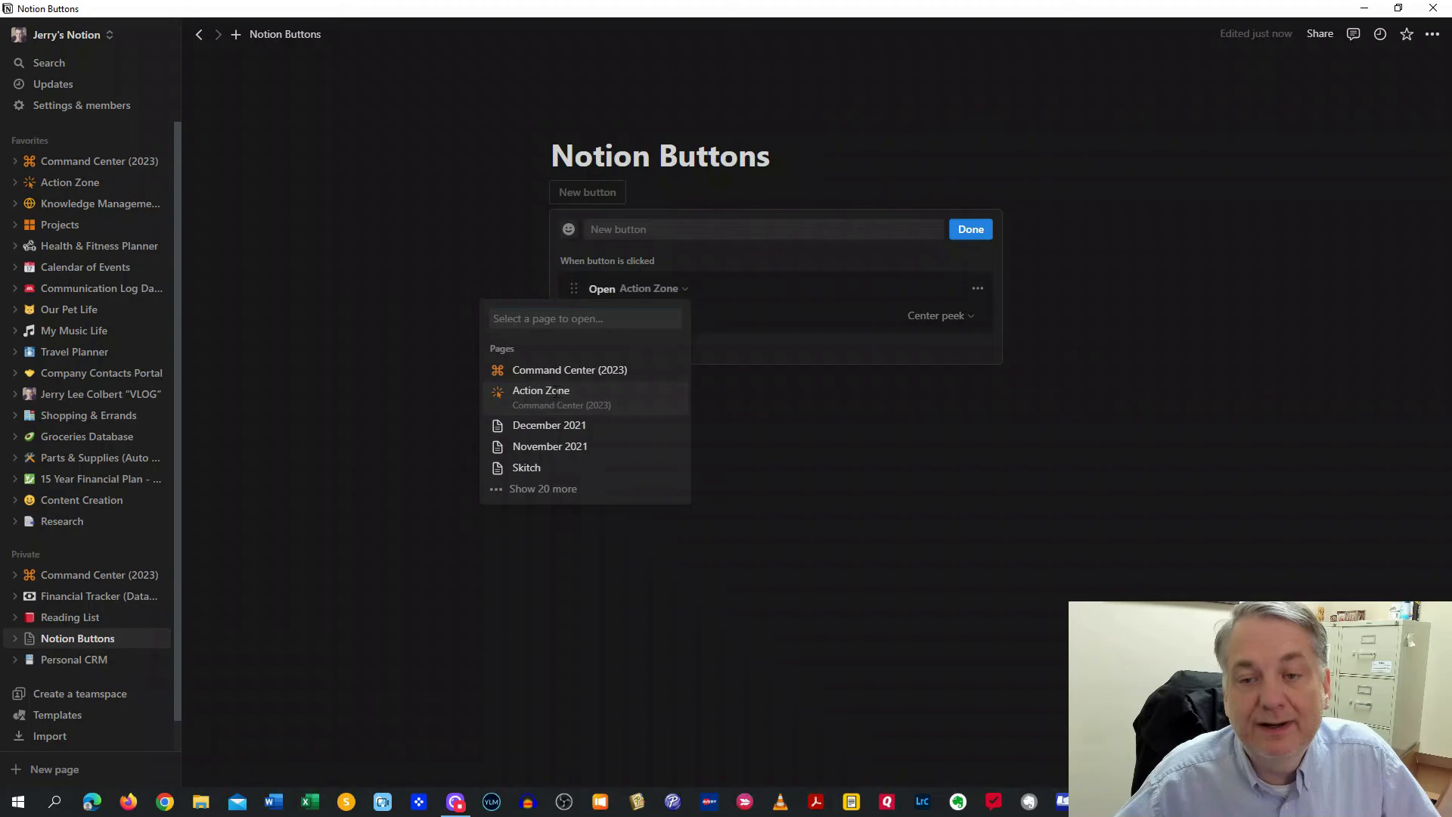
pyautogui.click(944, 319)
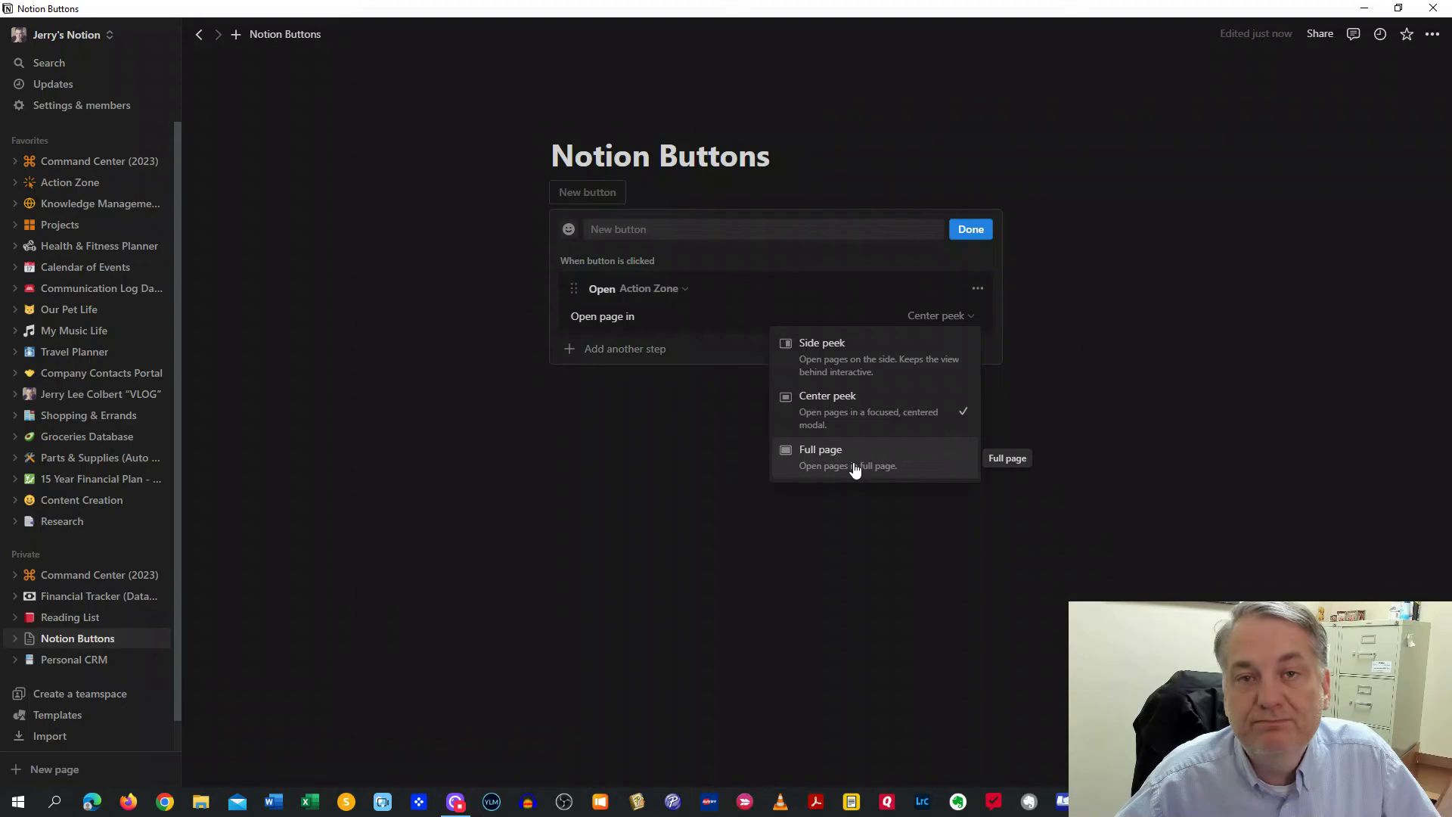
pyautogui.click(781, 263)
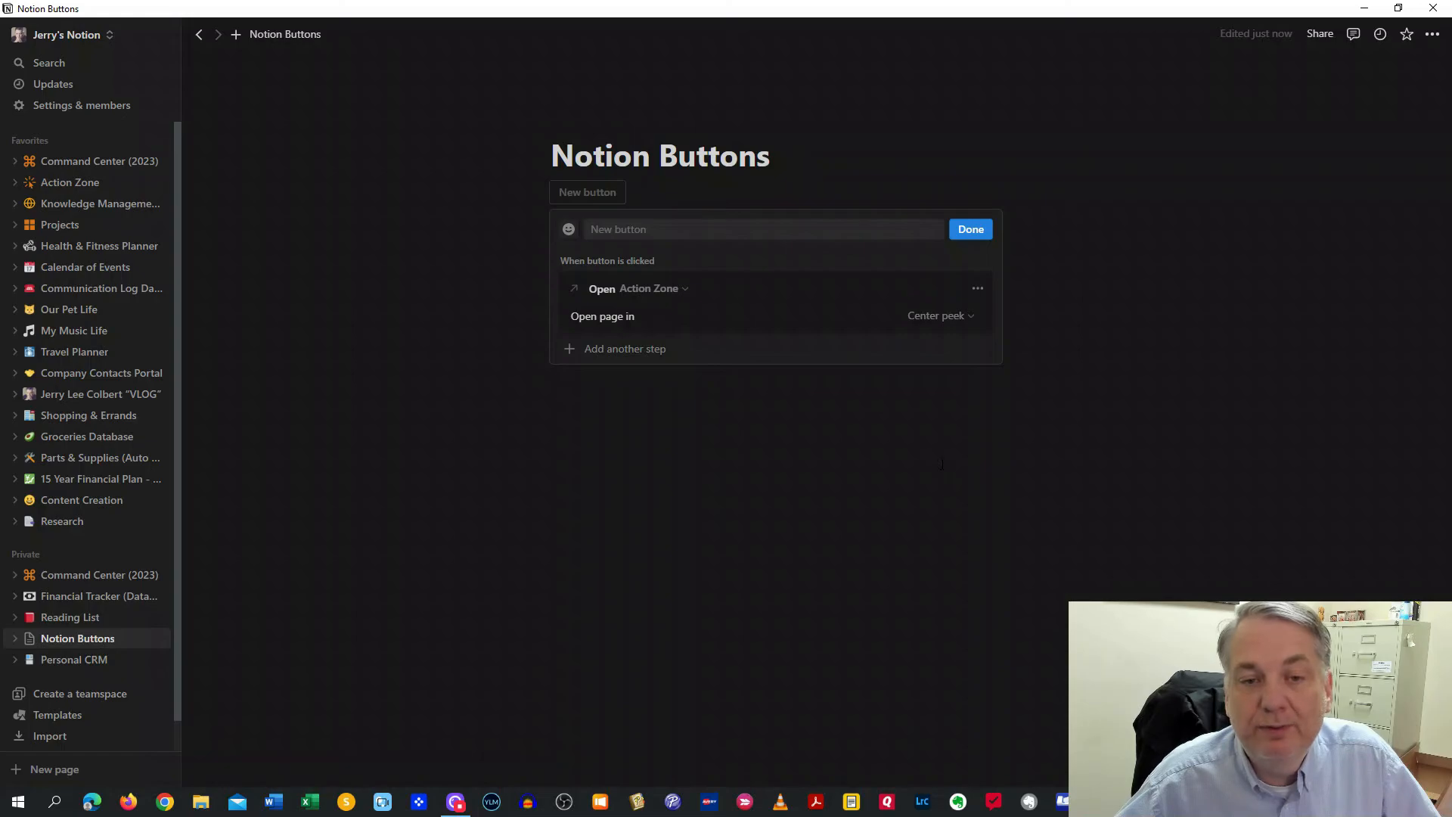
# Close and reopen the button settings, then delete the Action Zone open-page step
pyautogui.click(679, 288)
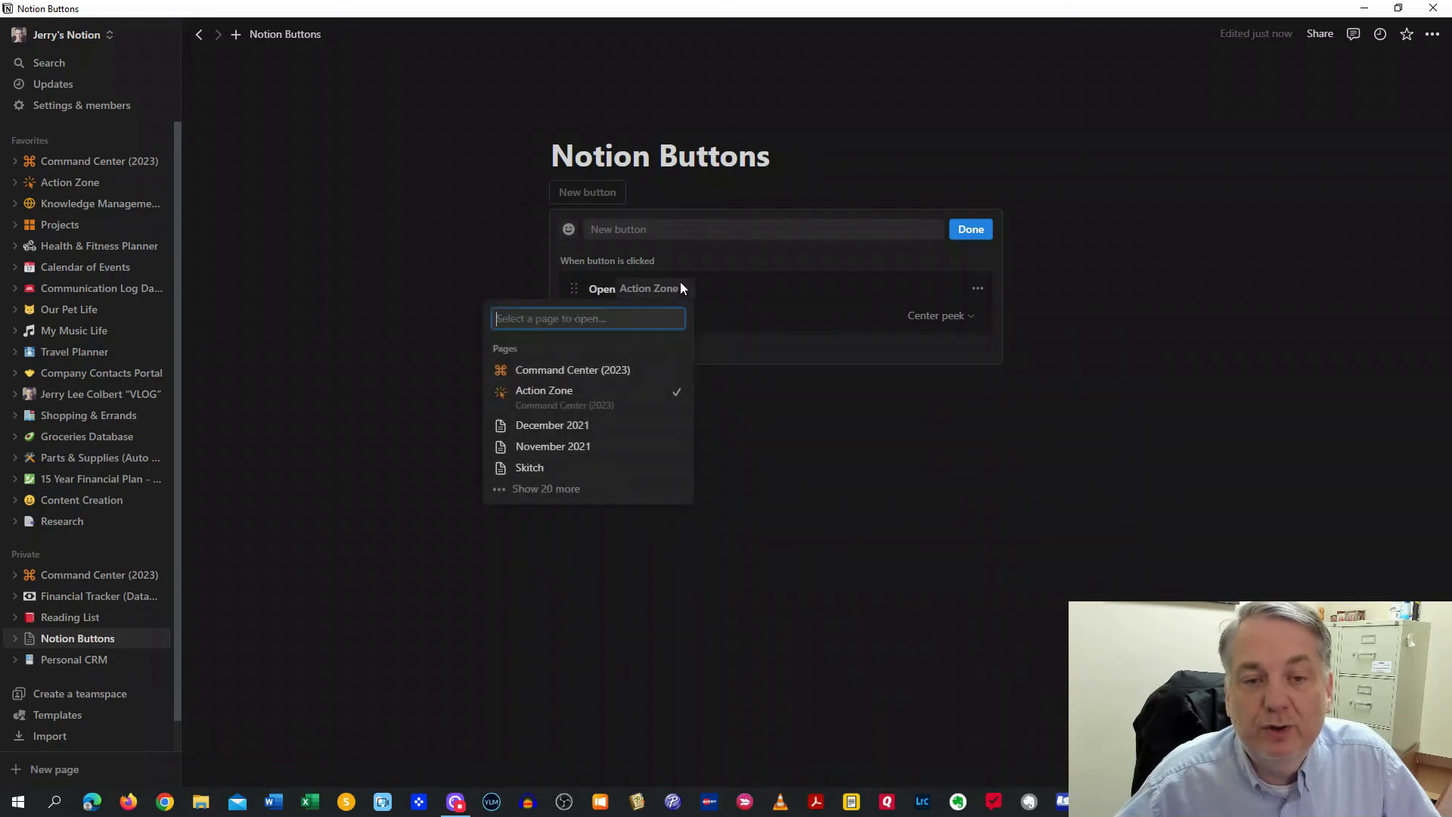
pyautogui.click(732, 286)
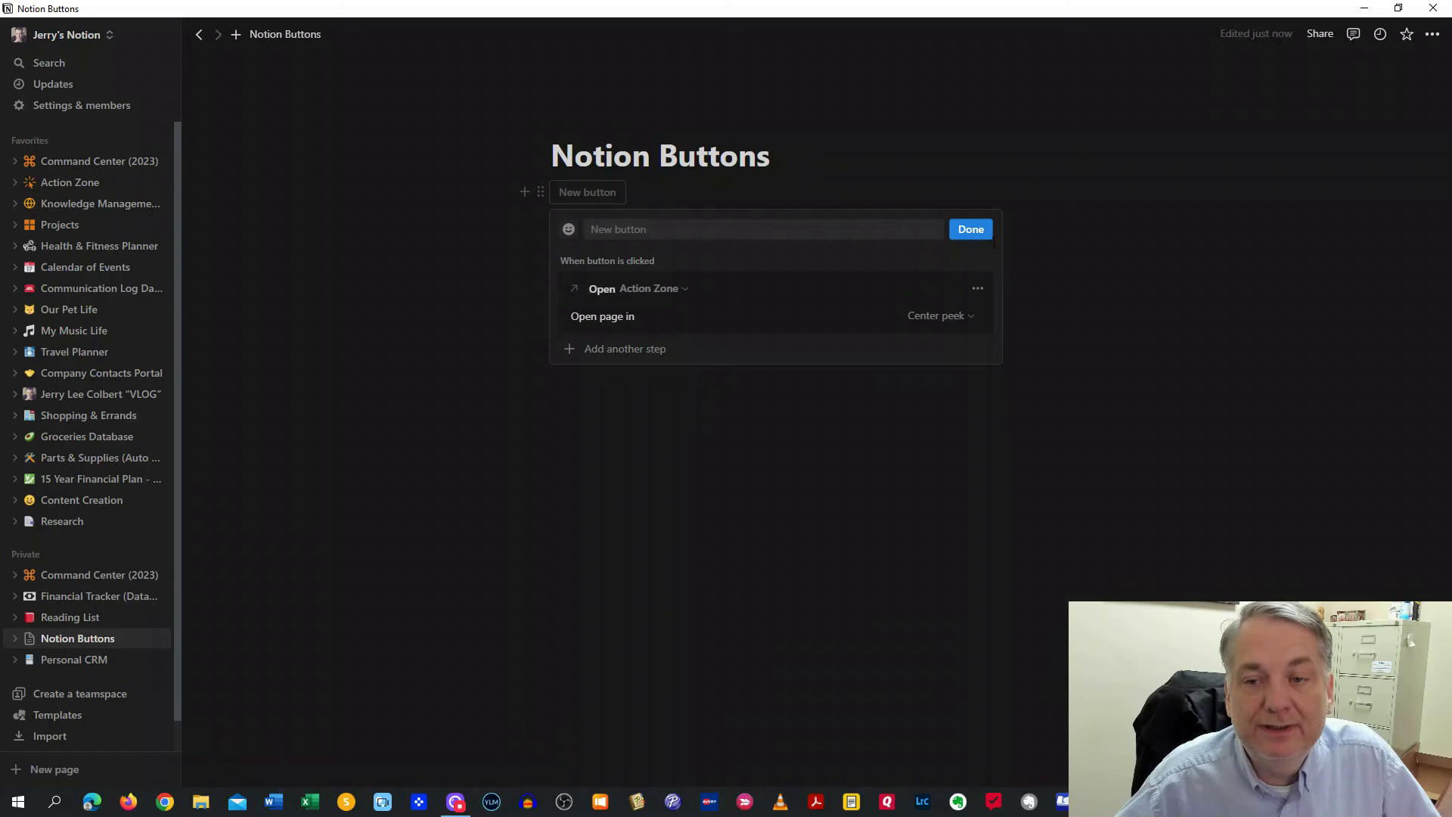
pyautogui.click(971, 229)
pyautogui.click(638, 194)
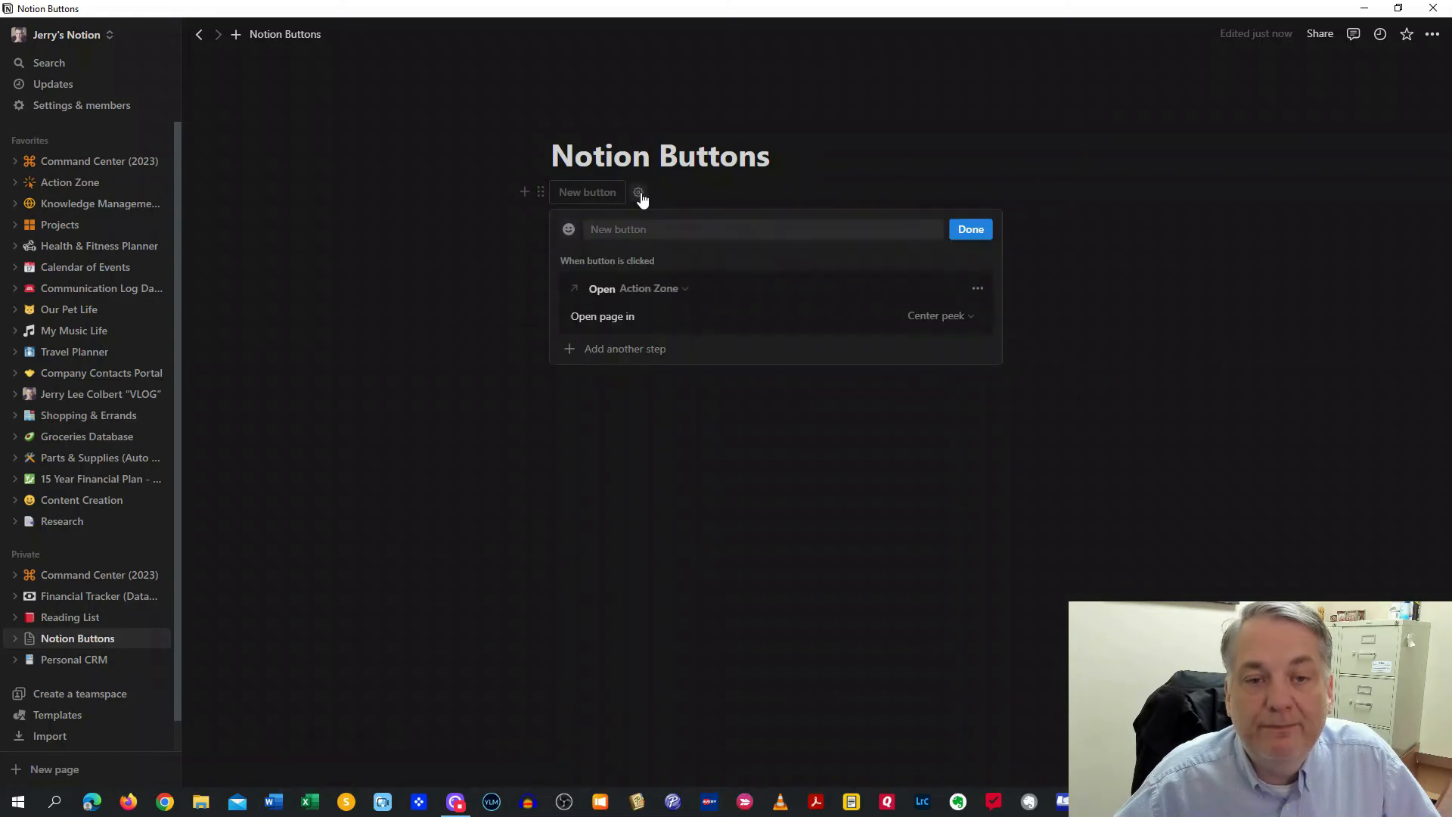
pyautogui.click(977, 288)
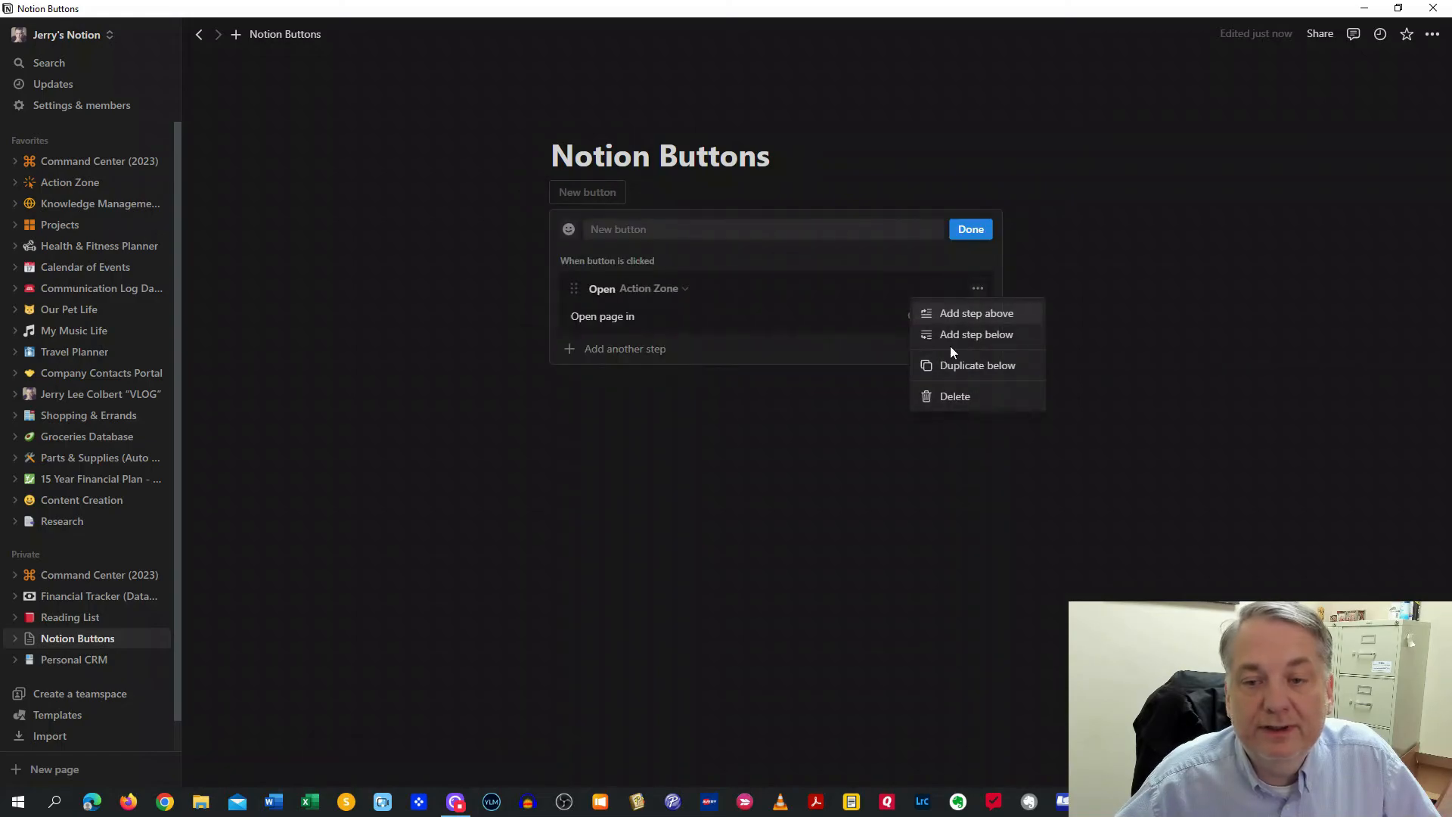
pyautogui.click(960, 397)
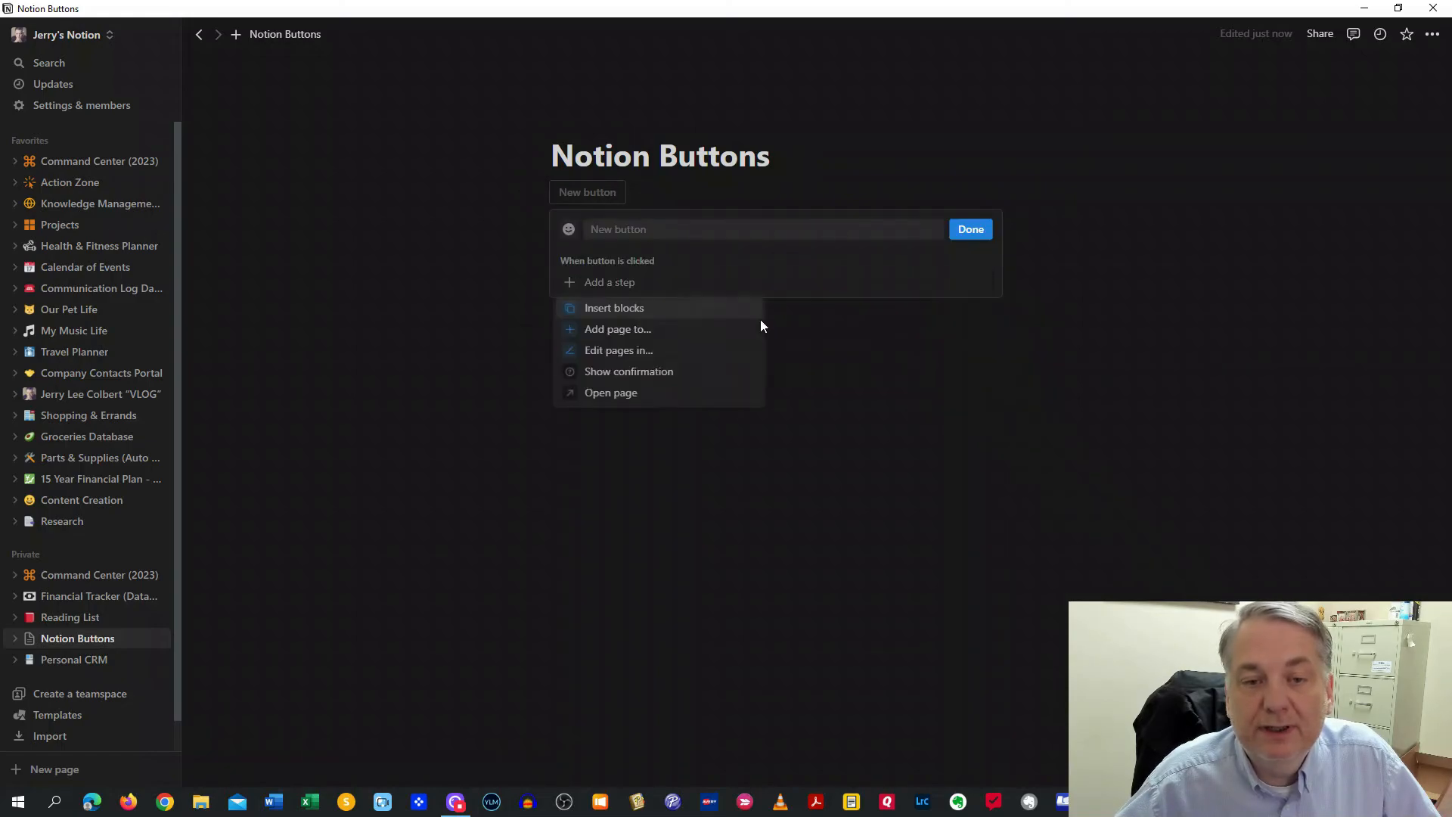
# Add a Show confirmation step first, then add and delete a trial Edit pages step
pyautogui.click(635, 372)
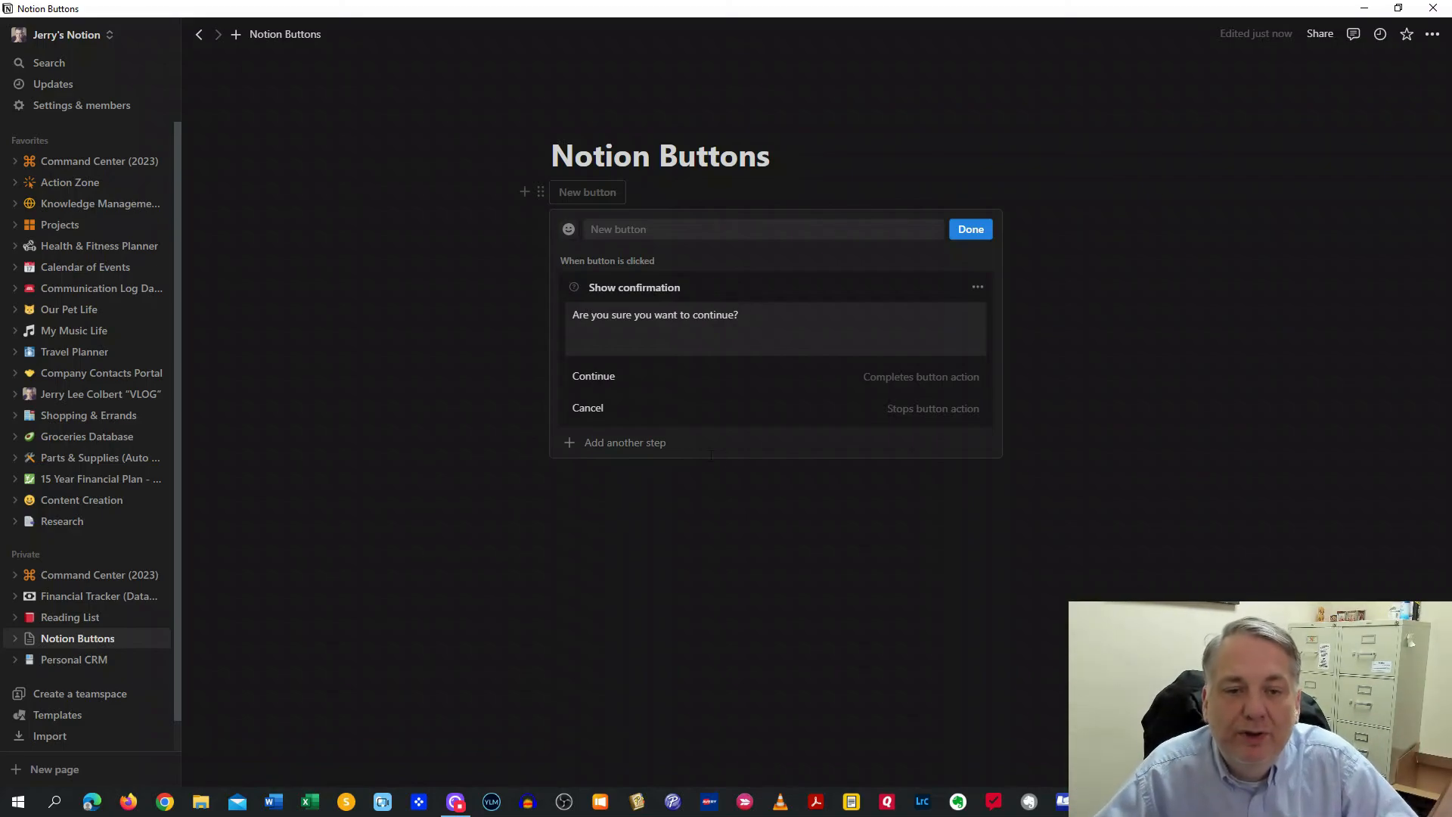
pyautogui.click(631, 445)
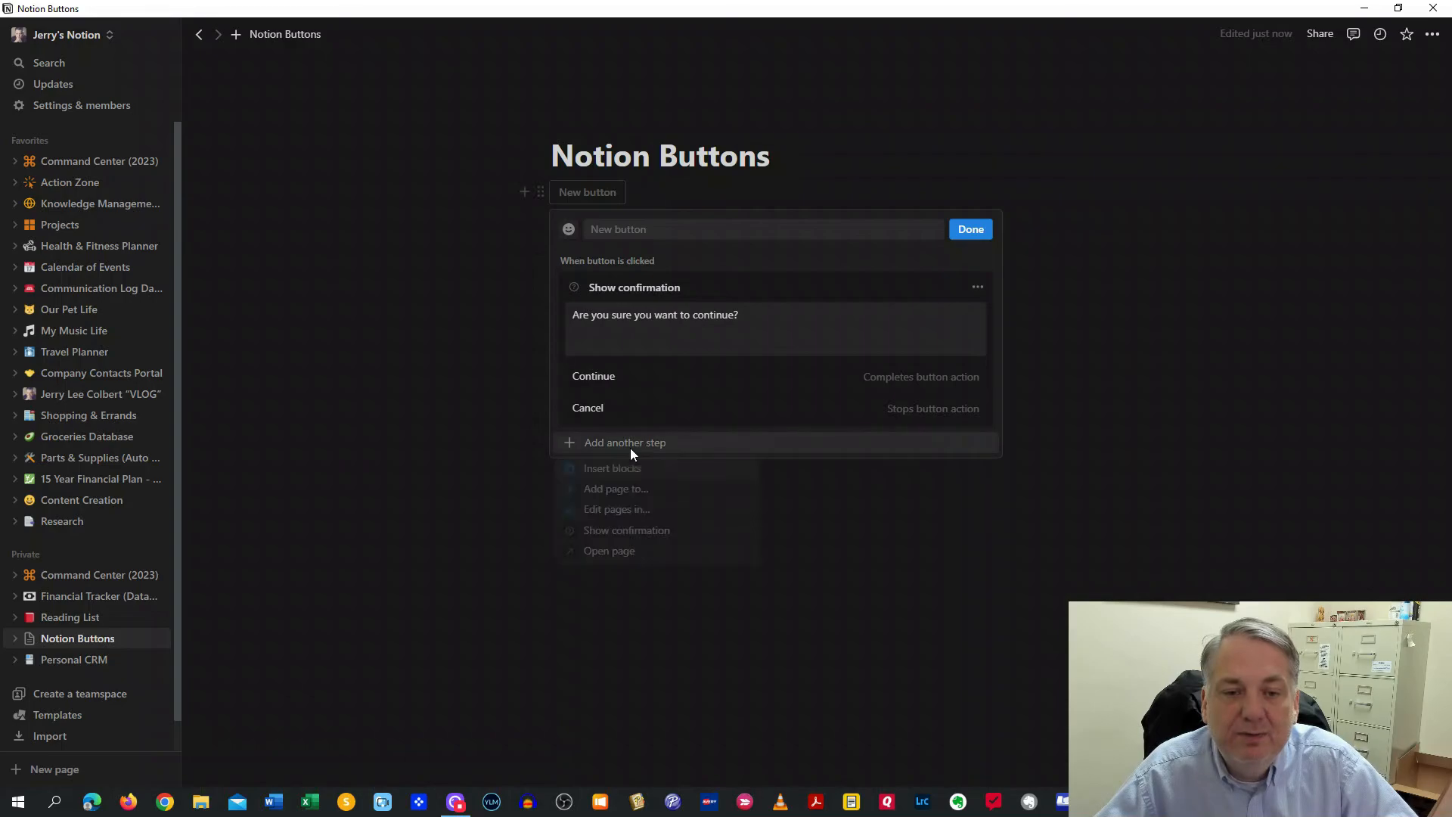
pyautogui.click(618, 515)
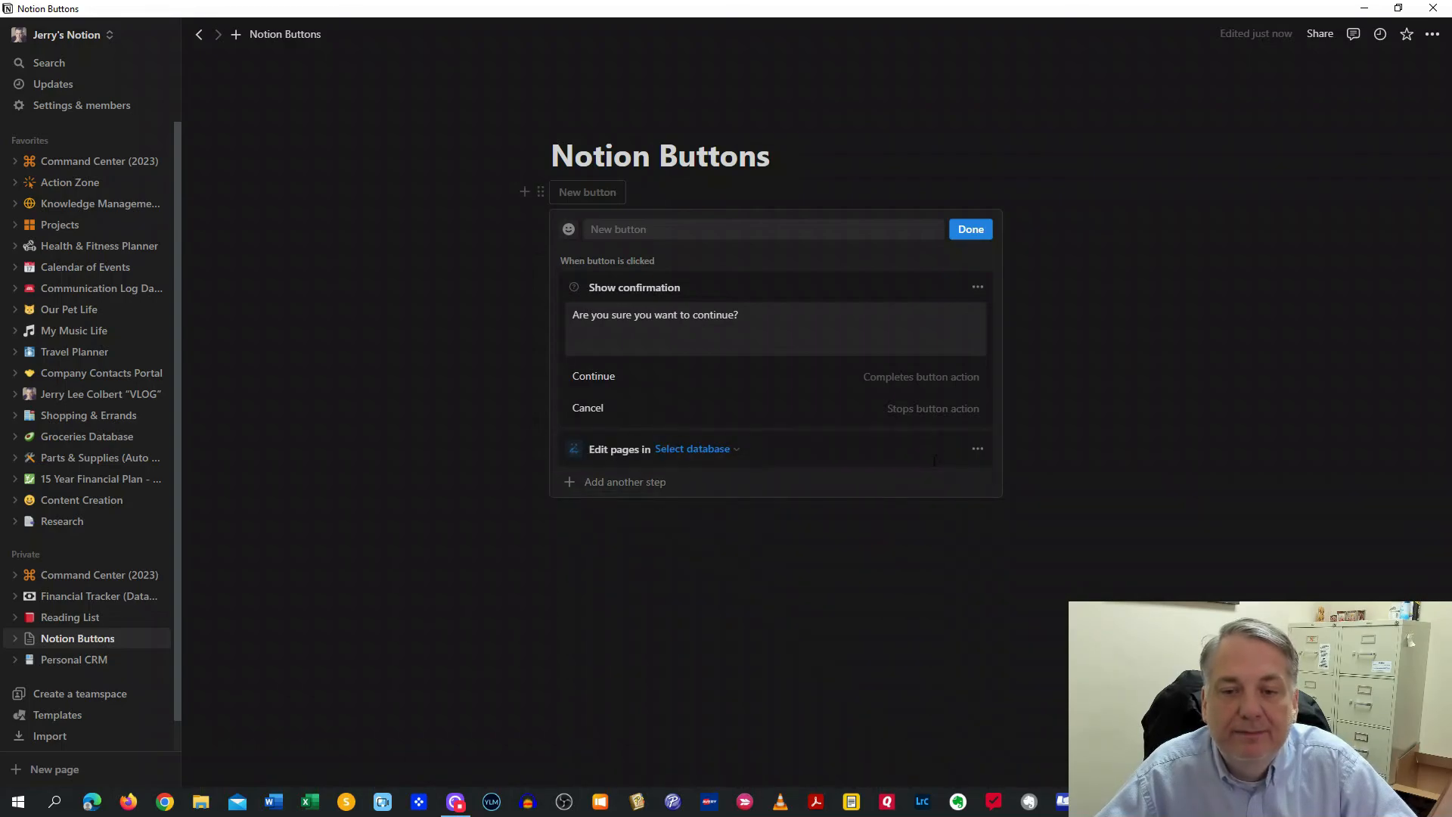
pyautogui.click(978, 448)
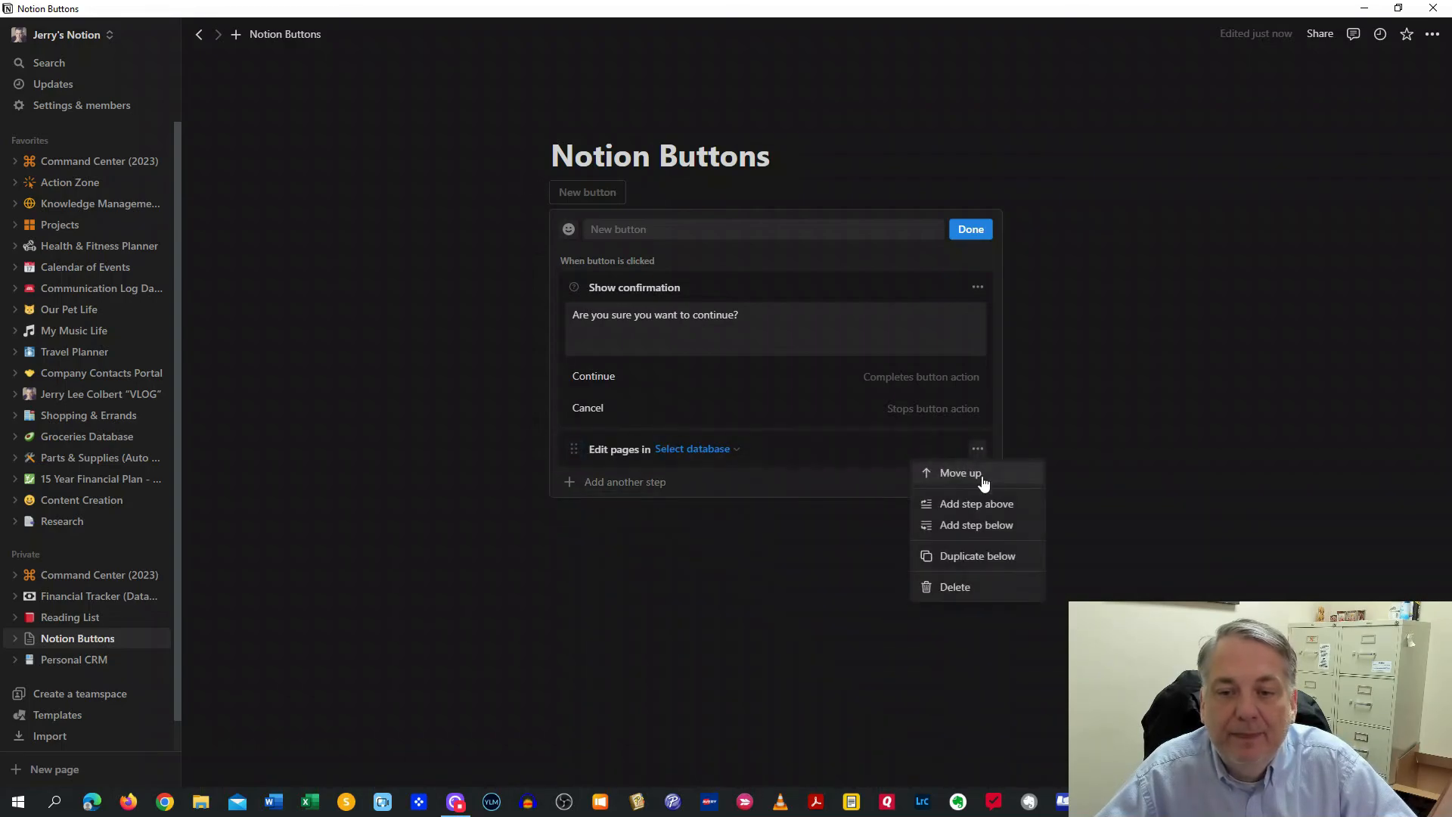
pyautogui.click(966, 588)
pyautogui.click(638, 446)
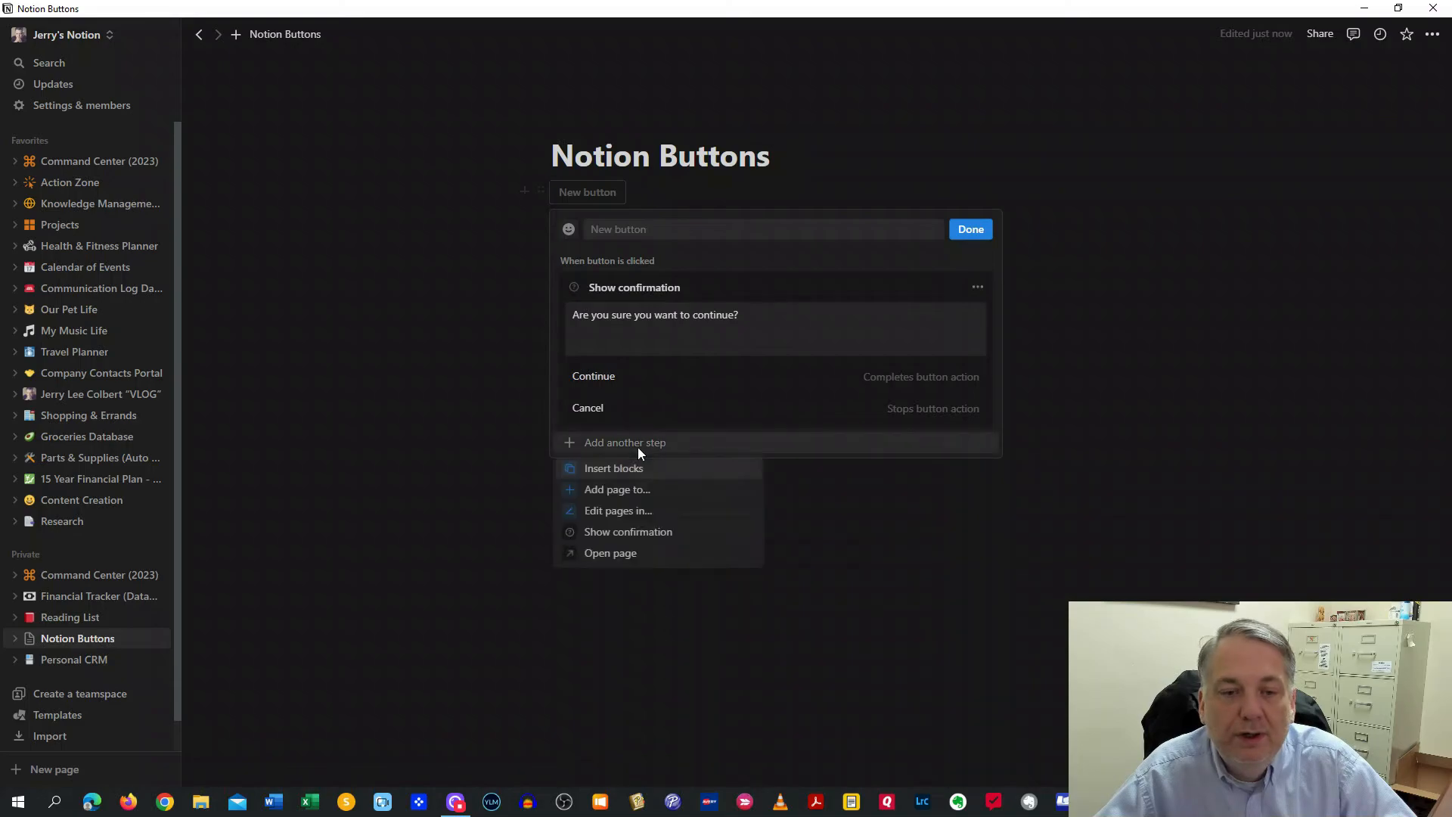
# Add a step creating an 'Edit Video' page in Action Items
pyautogui.click(601, 500)
pyautogui.click(719, 450)
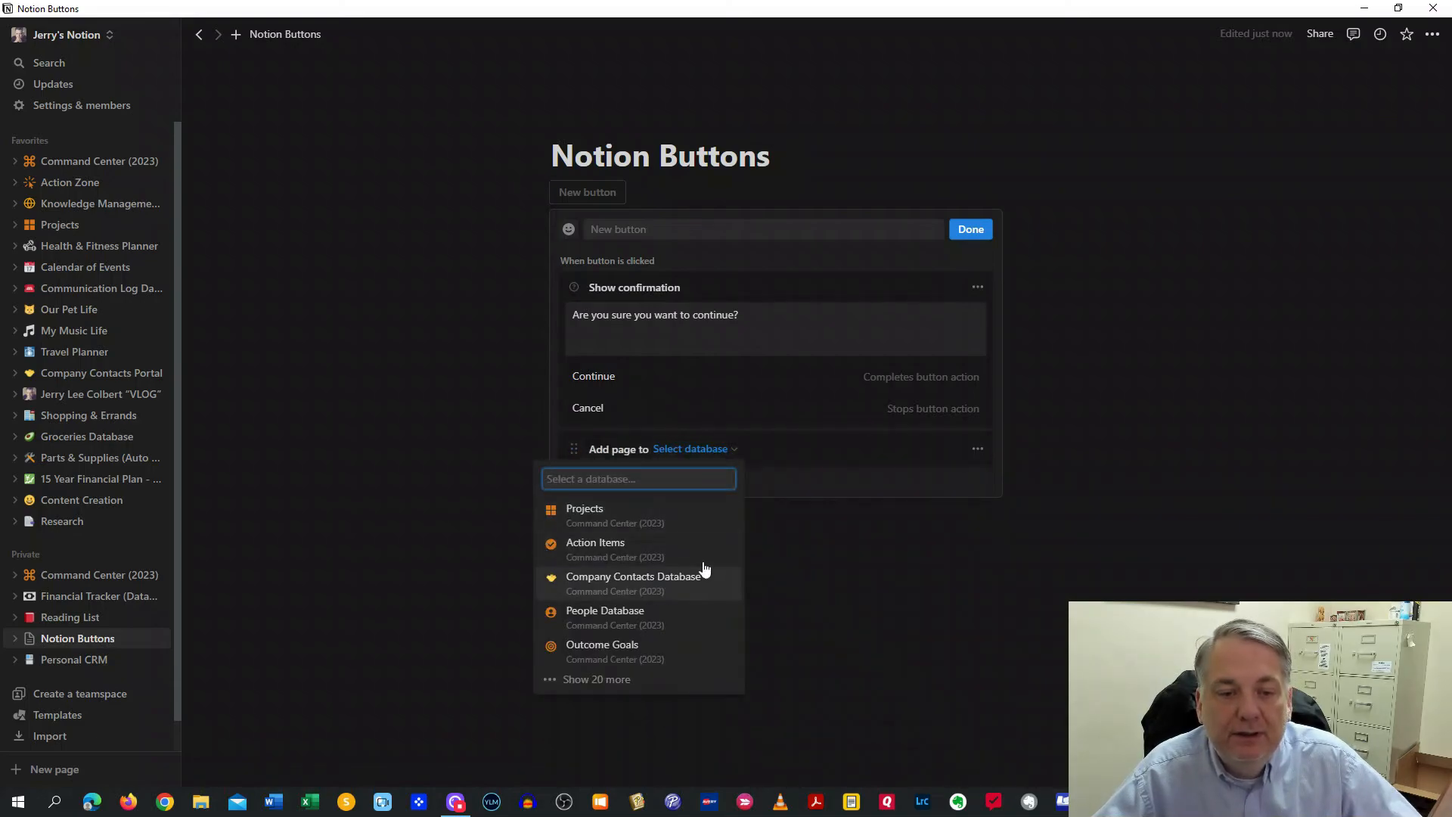
pyautogui.click(604, 548)
pyautogui.click(707, 475)
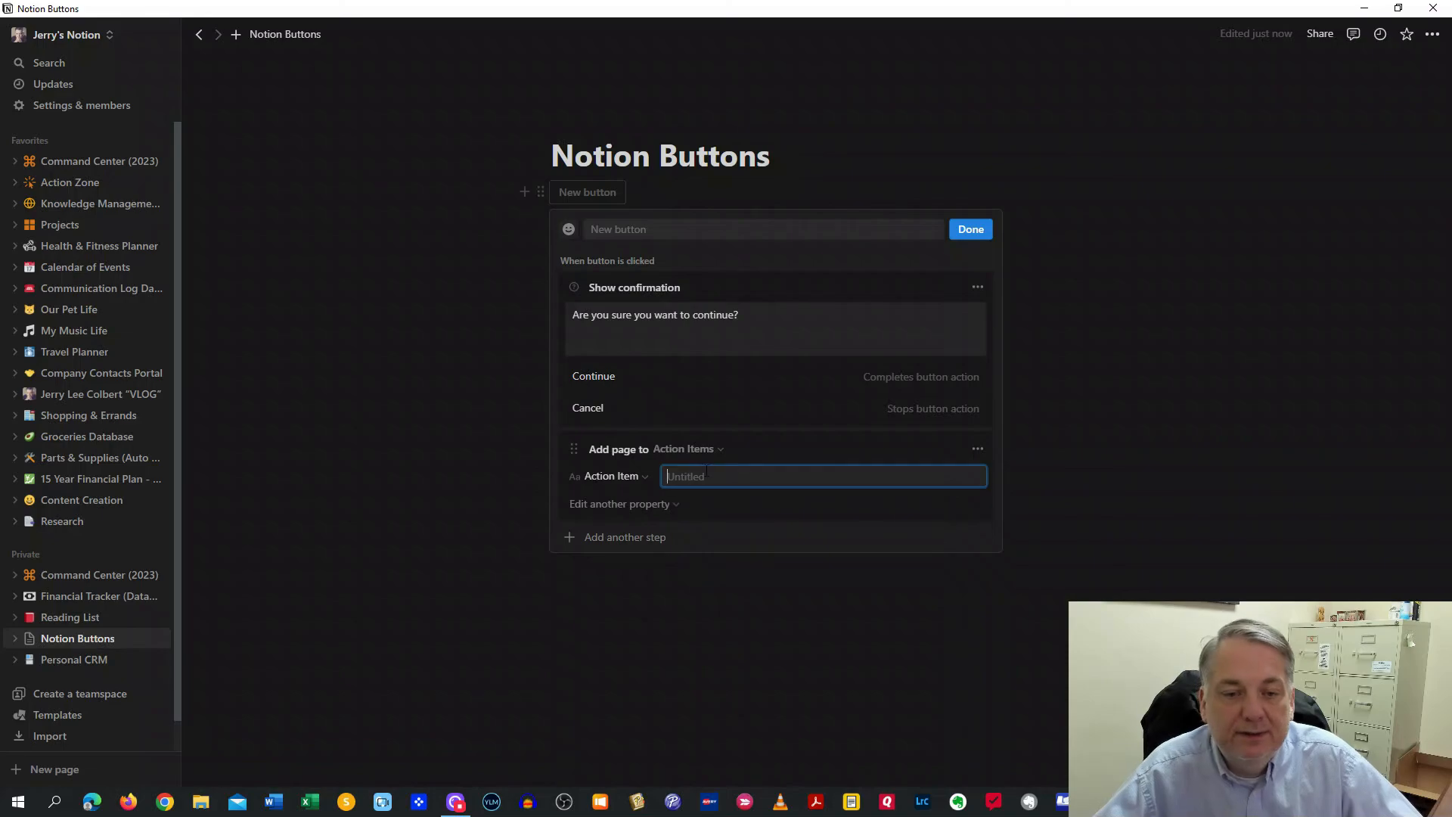
pyautogui.write('Edit Video')
# Add a second step creating a 'Record Video' page in Action Items
pyautogui.click(658, 540)
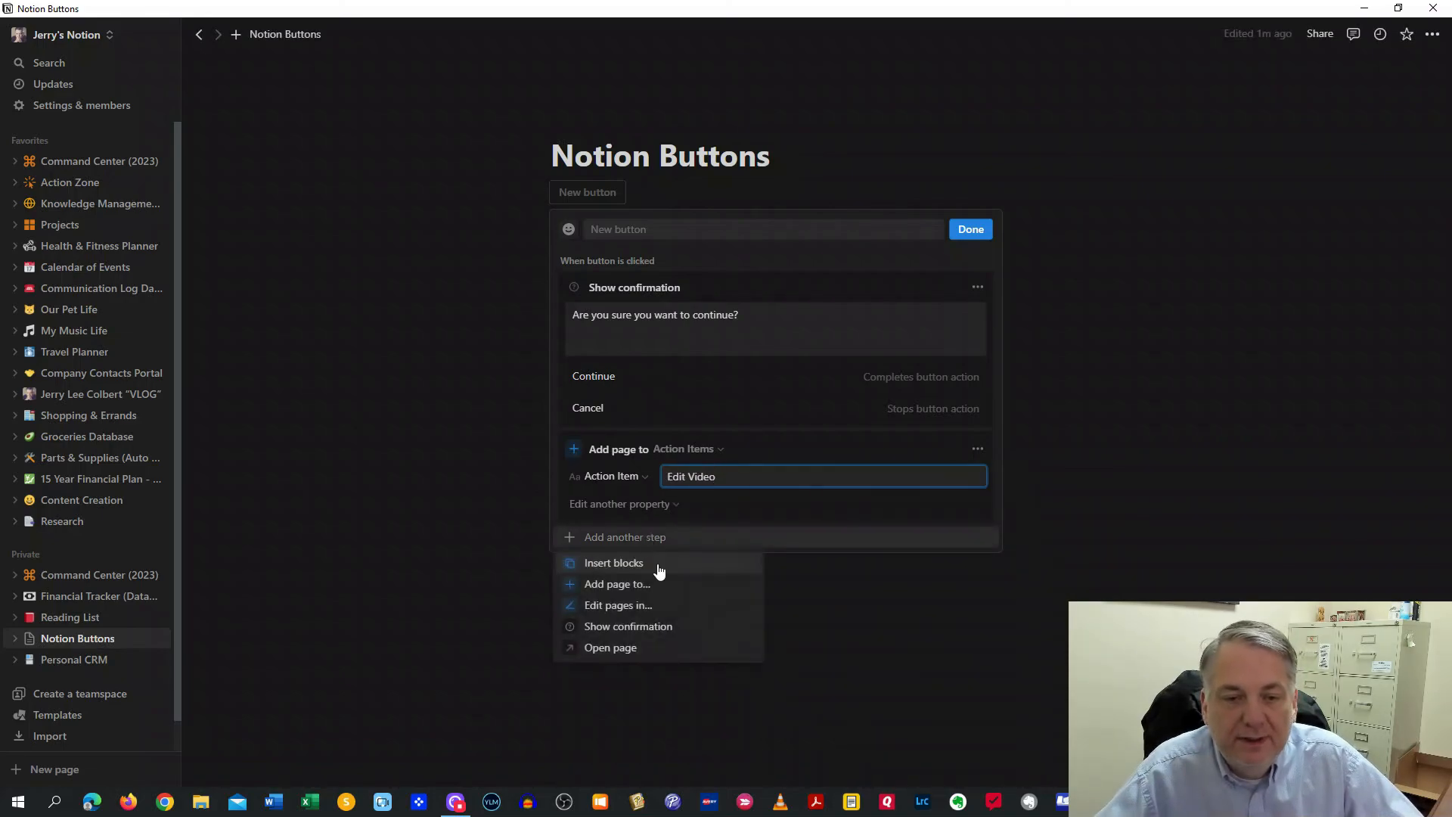
pyautogui.click(616, 586)
pyautogui.click(690, 544)
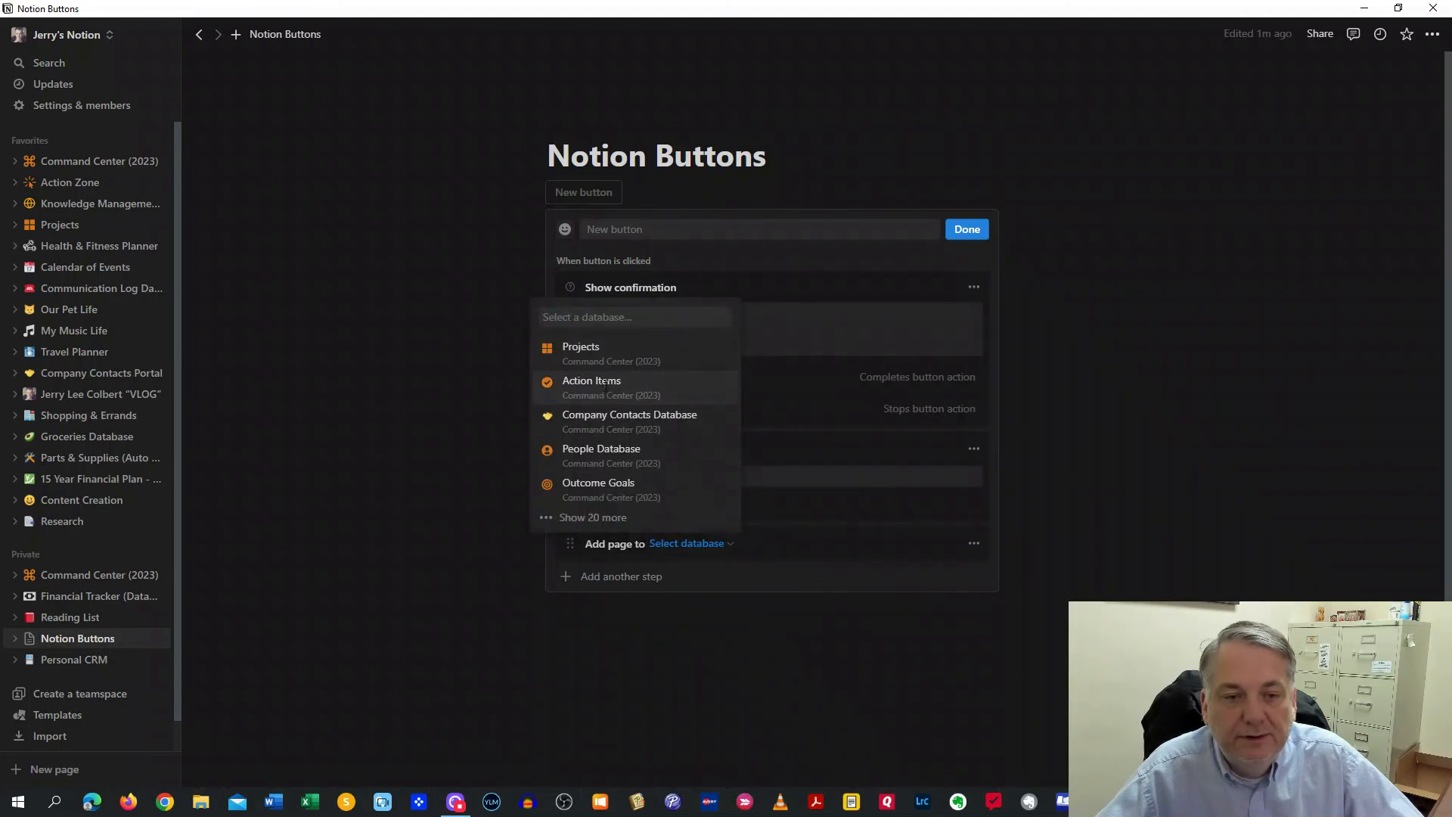
pyautogui.click(605, 386)
pyautogui.click(710, 573)
pyautogui.write('Re')
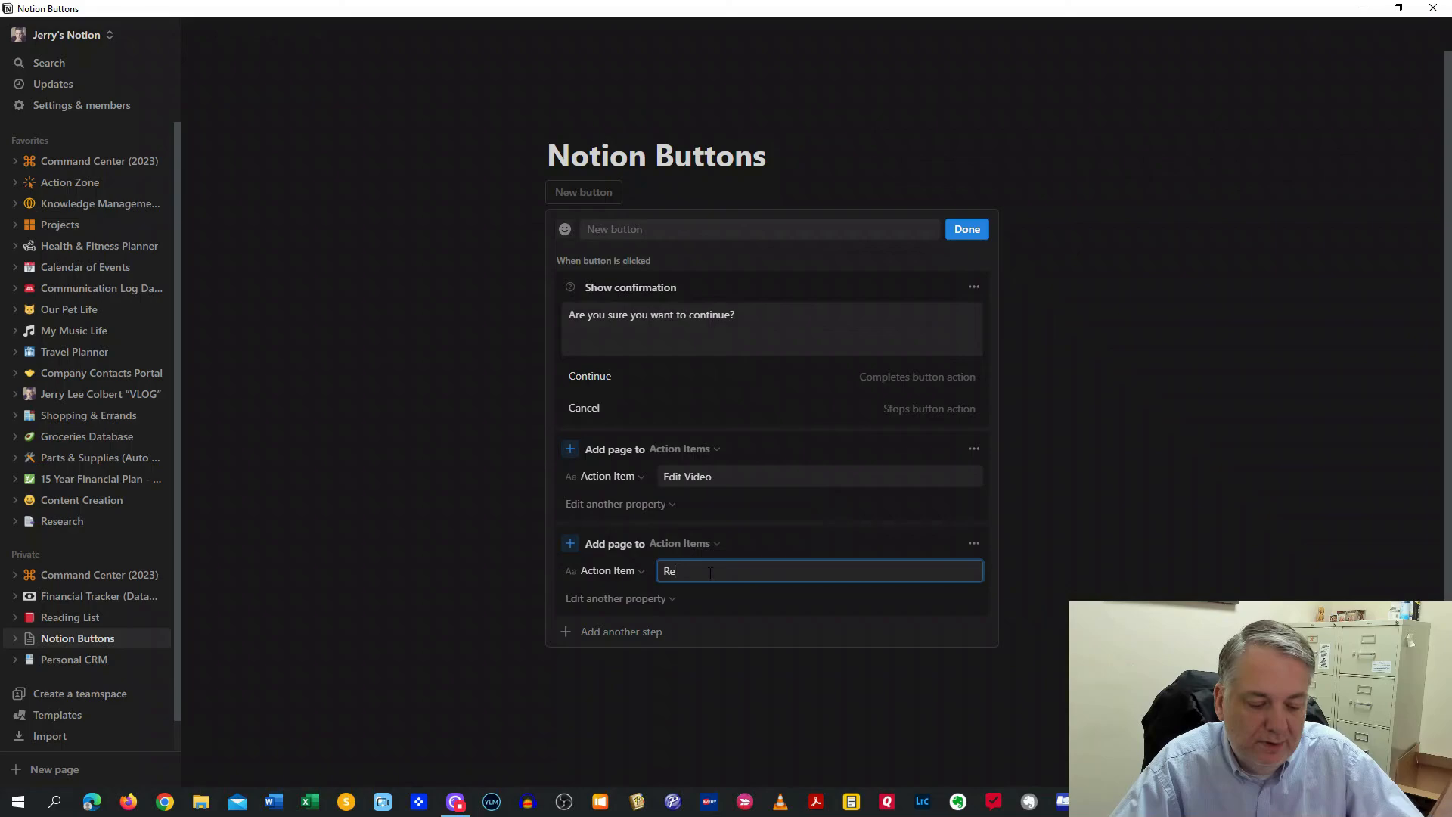
pyautogui.write('cord Video')
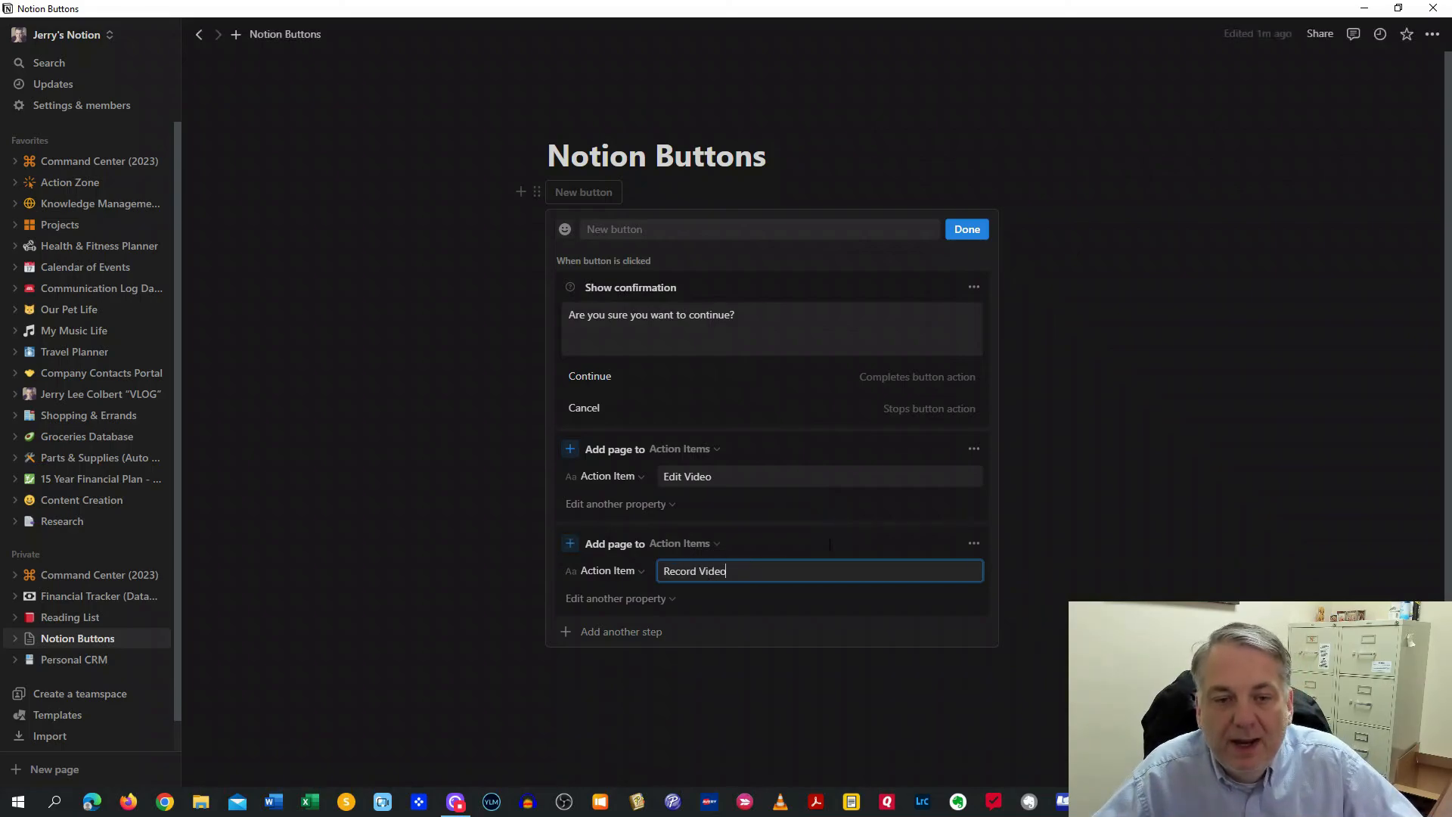
# Name the button 'Video' and finish editing it
pyautogui.click(651, 231)
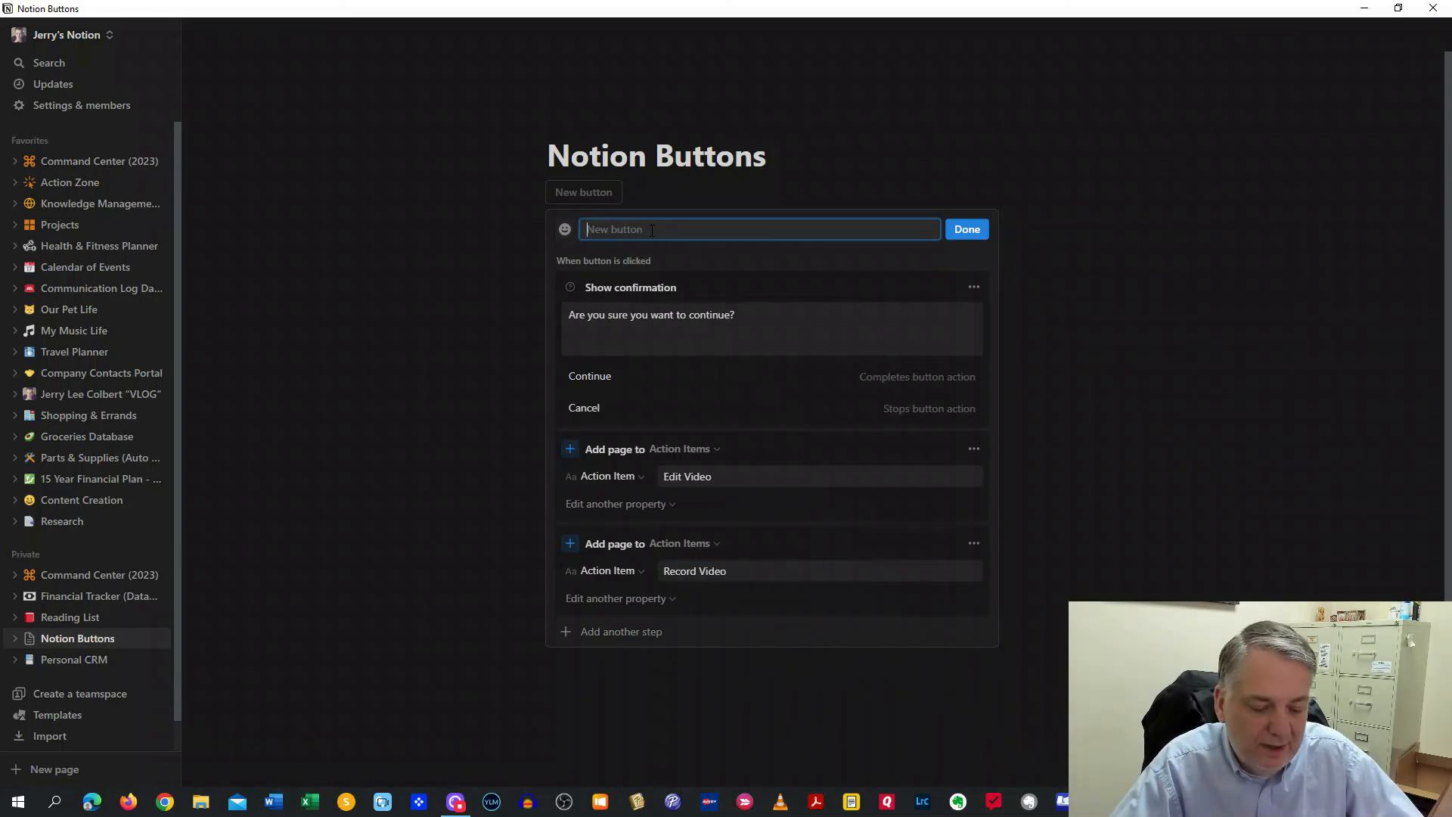
pyautogui.write('Video')
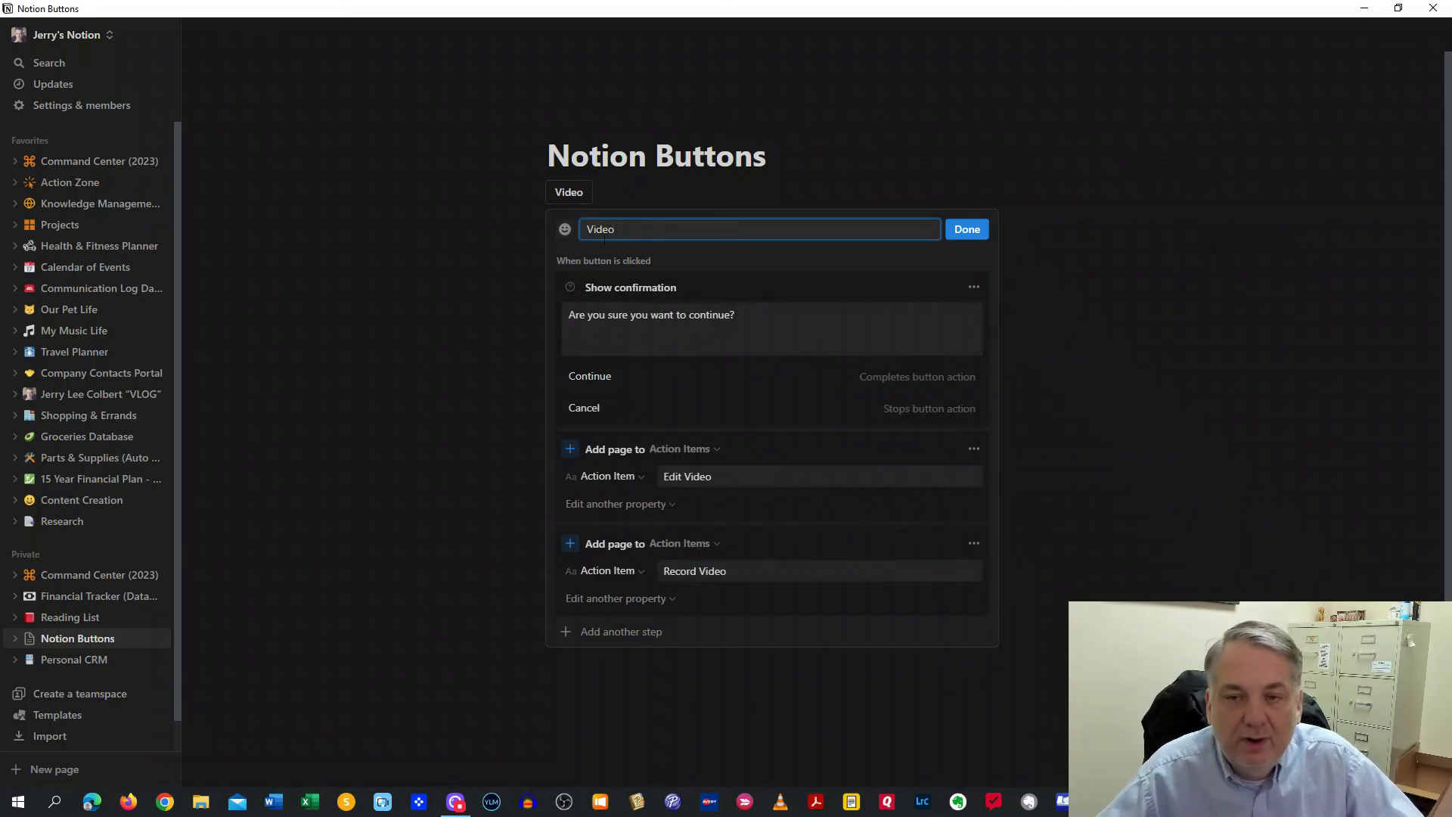
pyautogui.click(966, 229)
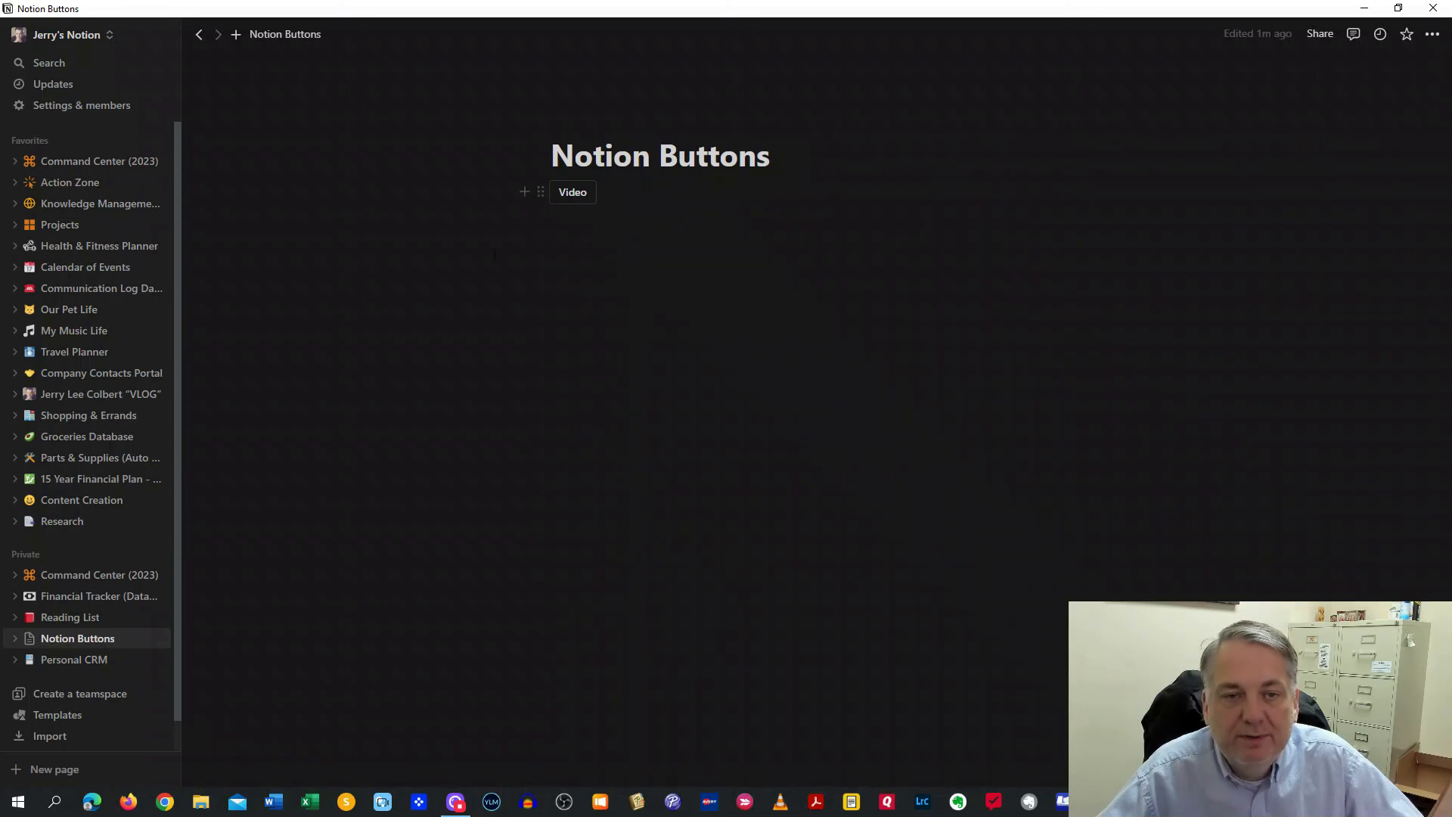
# Run the Video button, cancel its confirmation, then delete the button block
pyautogui.click(564, 193)
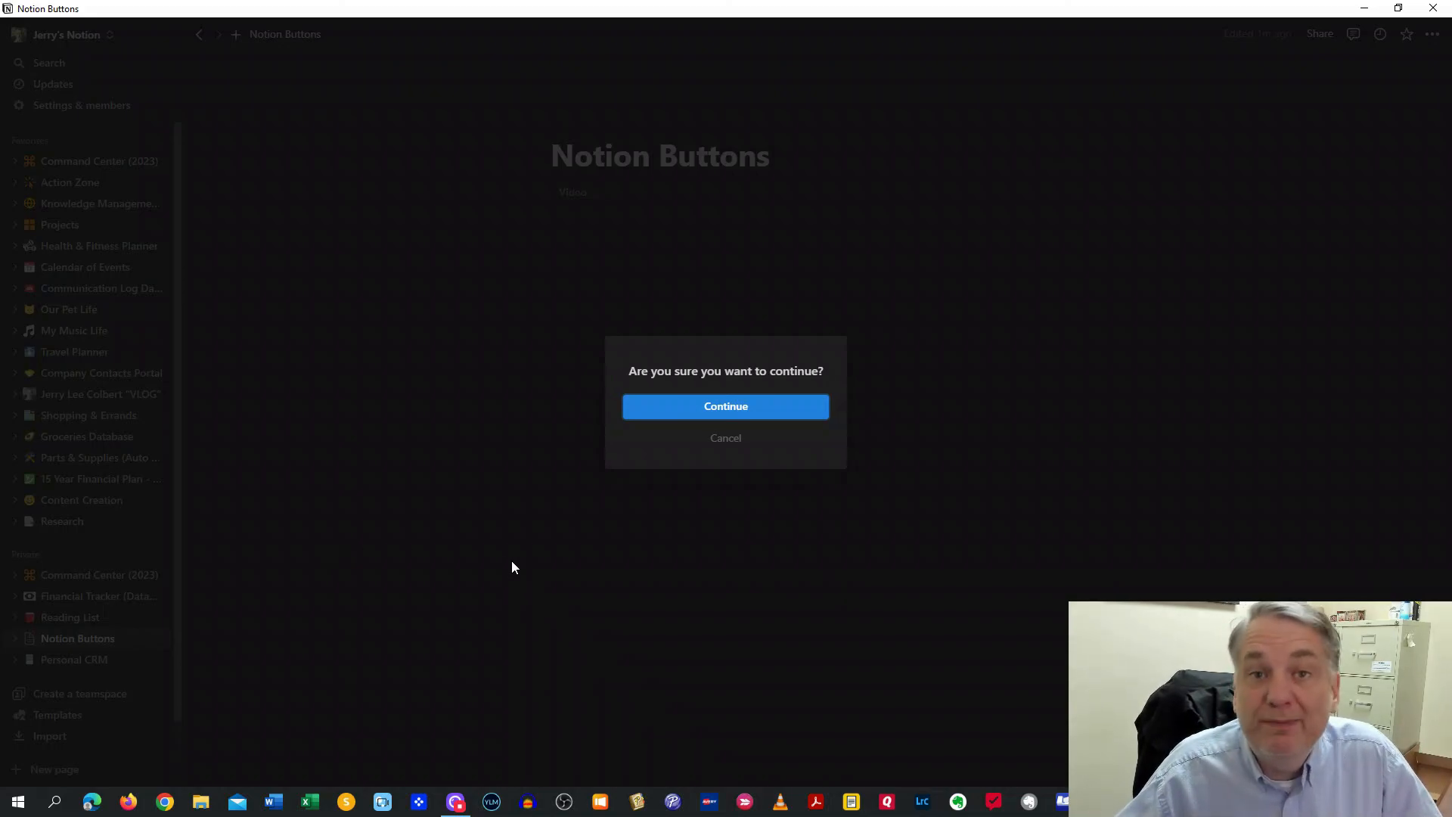
pyautogui.click(728, 447)
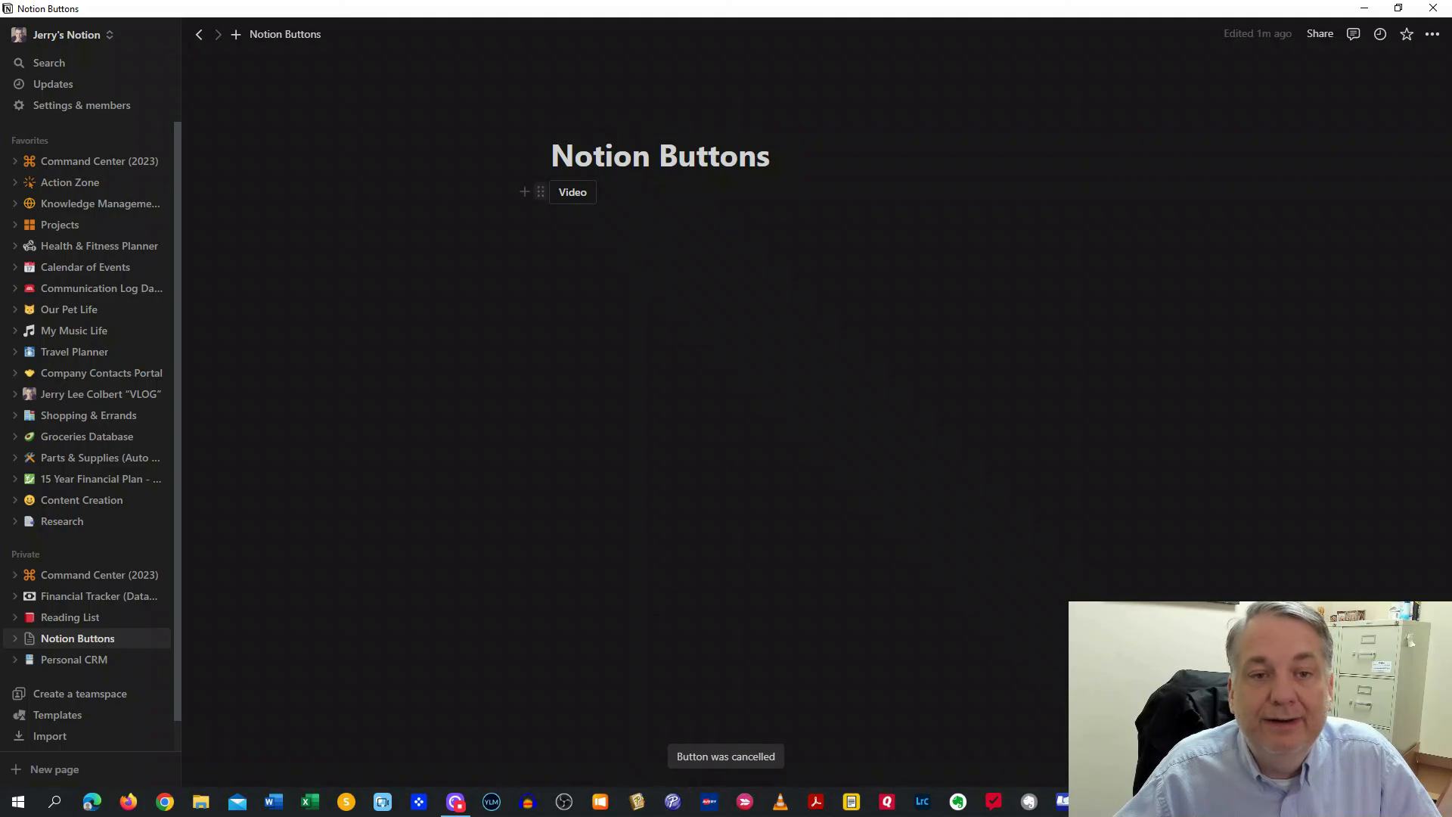
pyautogui.click(540, 191)
pyautogui.click(382, 138)
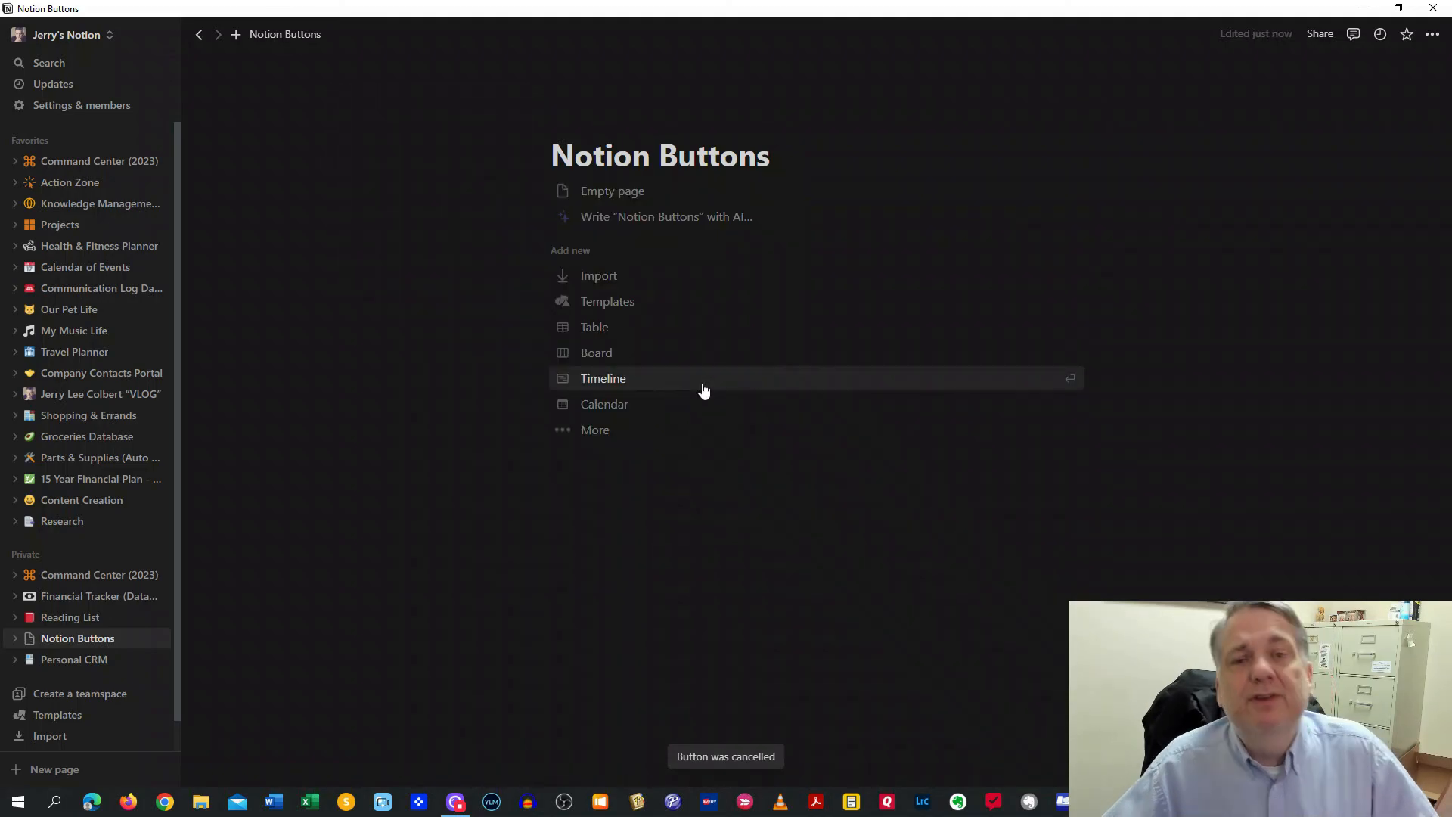